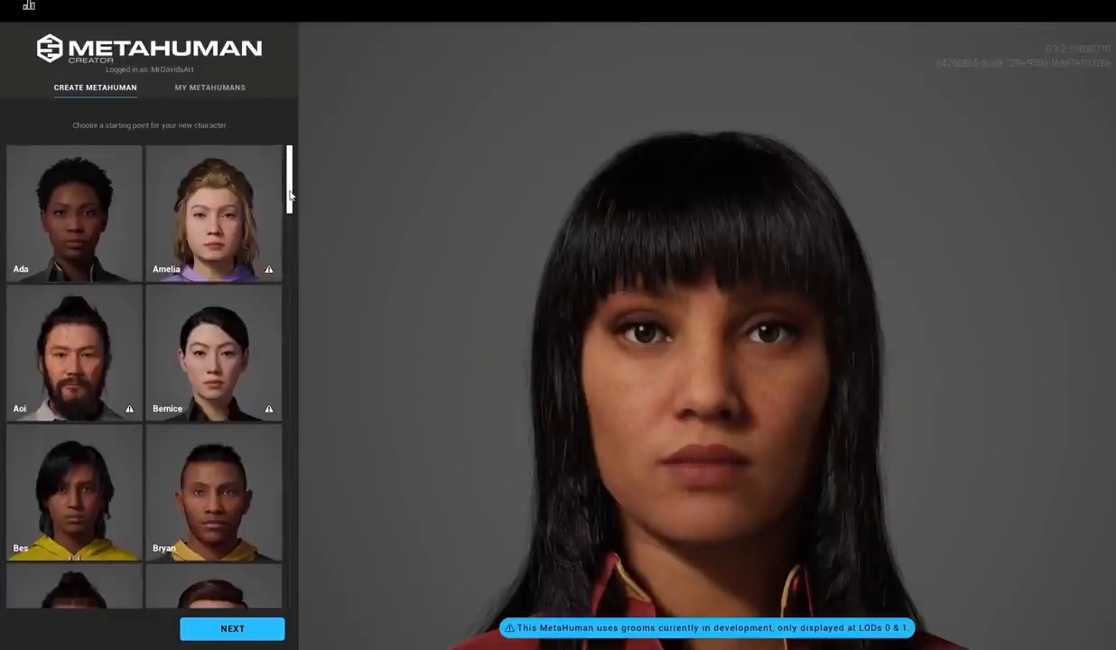
- Browse the starting-point characters and select Bernice as the base for the new MetaHuman
{"action": "scroll", "coordinate": [290, 199], "scroll_direction": "down", "scroll_amount": 4}
{"action": "scroll", "coordinate": [290, 198], "scroll_direction": "up", "scroll_amount": 4}
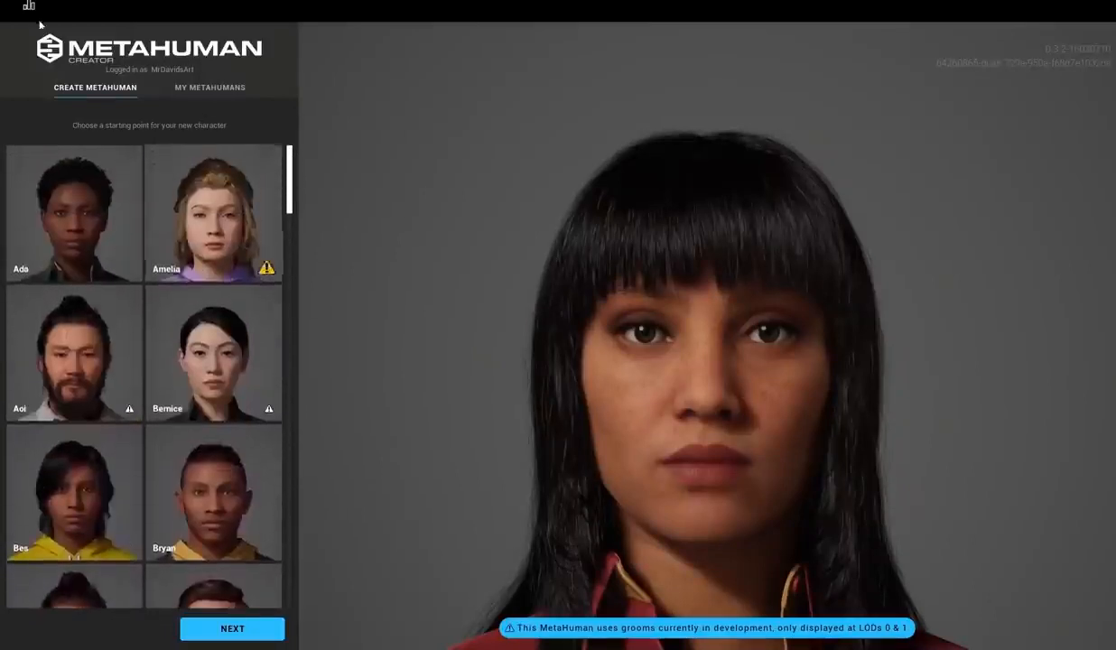
{"action": "left_click", "coordinate": [32, 9]}
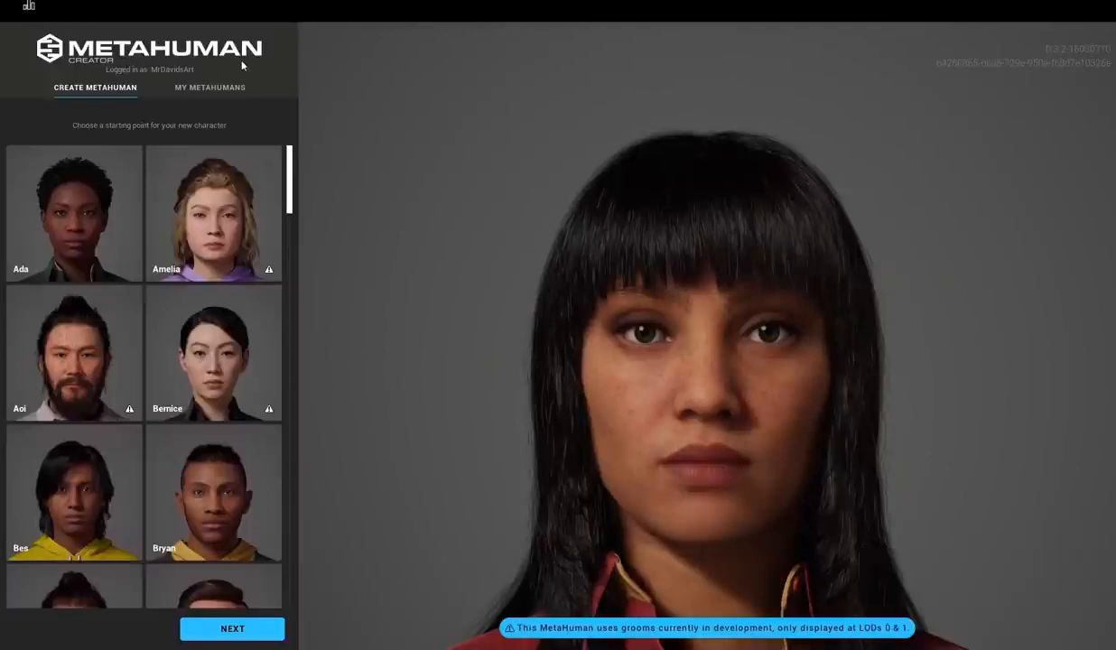
{"action": "scroll", "coordinate": [226, 237], "scroll_direction": "down", "scroll_amount": 5}
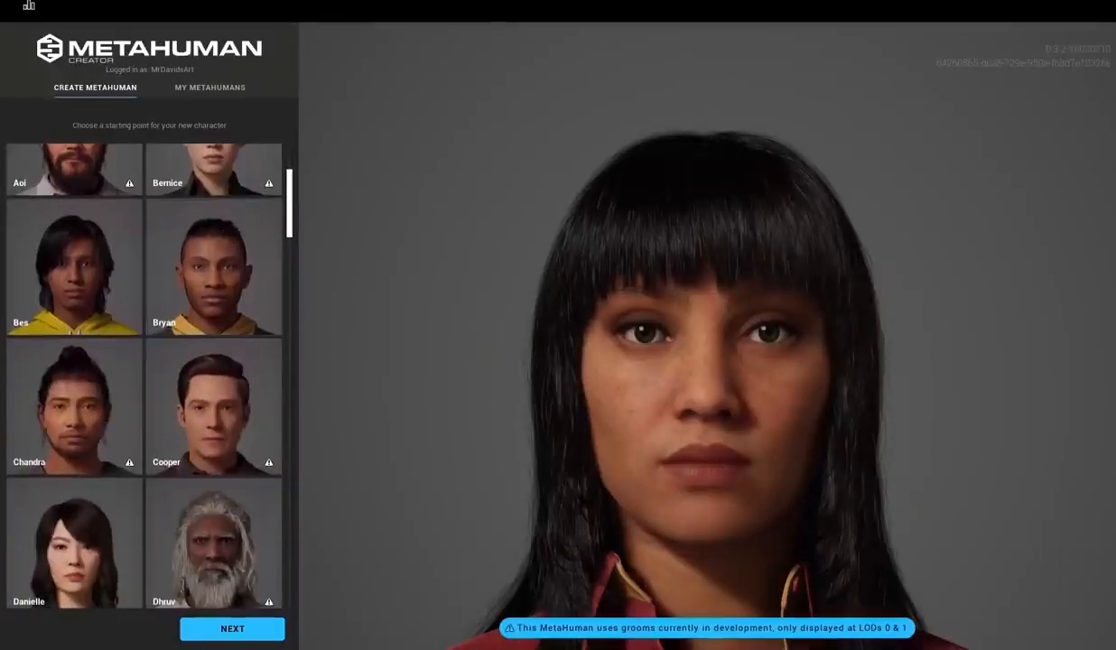
{"action": "scroll", "coordinate": [187, 257], "scroll_direction": "up", "scroll_amount": 5}
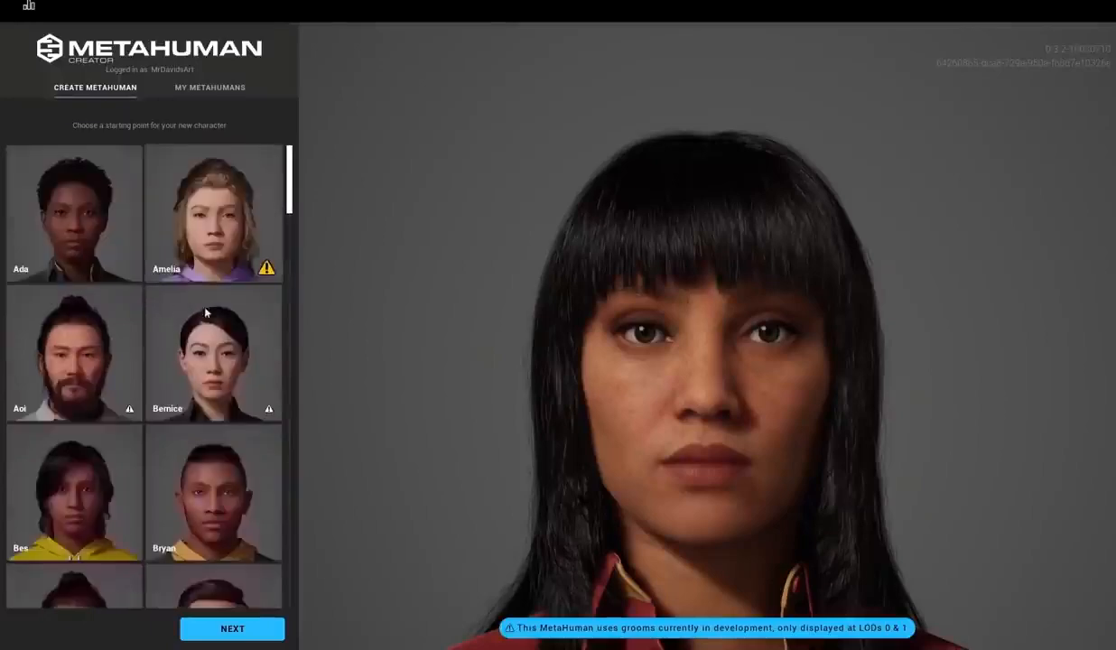
{"action": "left_click", "coordinate": [200, 358]}
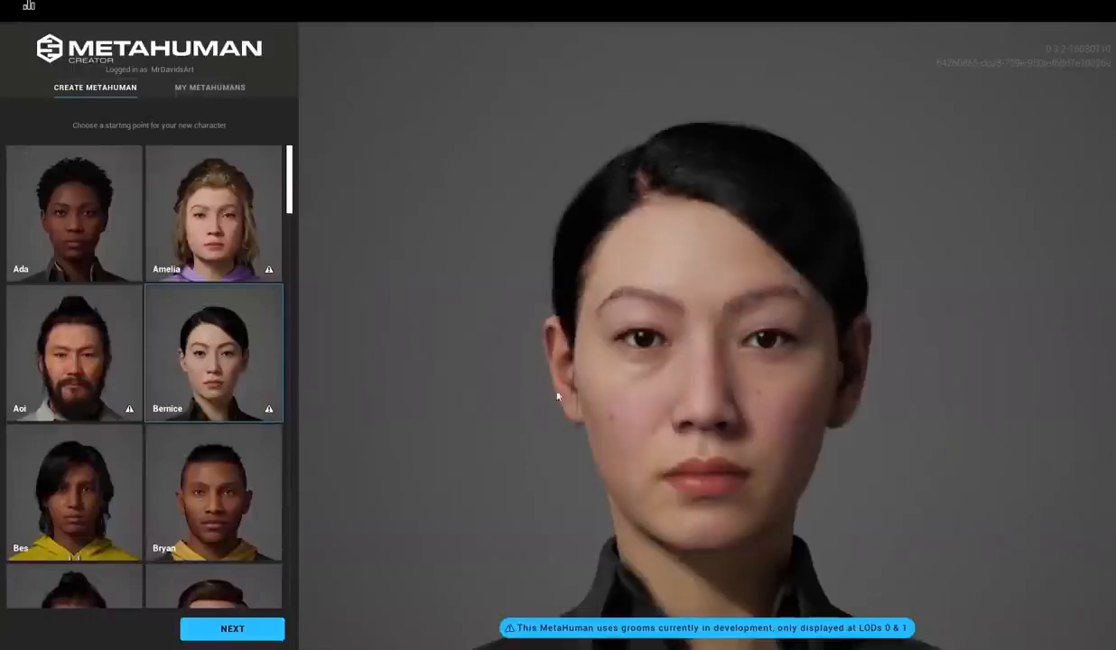
- Examine Bernice's face from several angles and zoom in on the skin detail around the cheeks, nose and lips
{"action": "left_click_drag", "start_coordinate": [860, 343], "coordinate": [501, 420]}
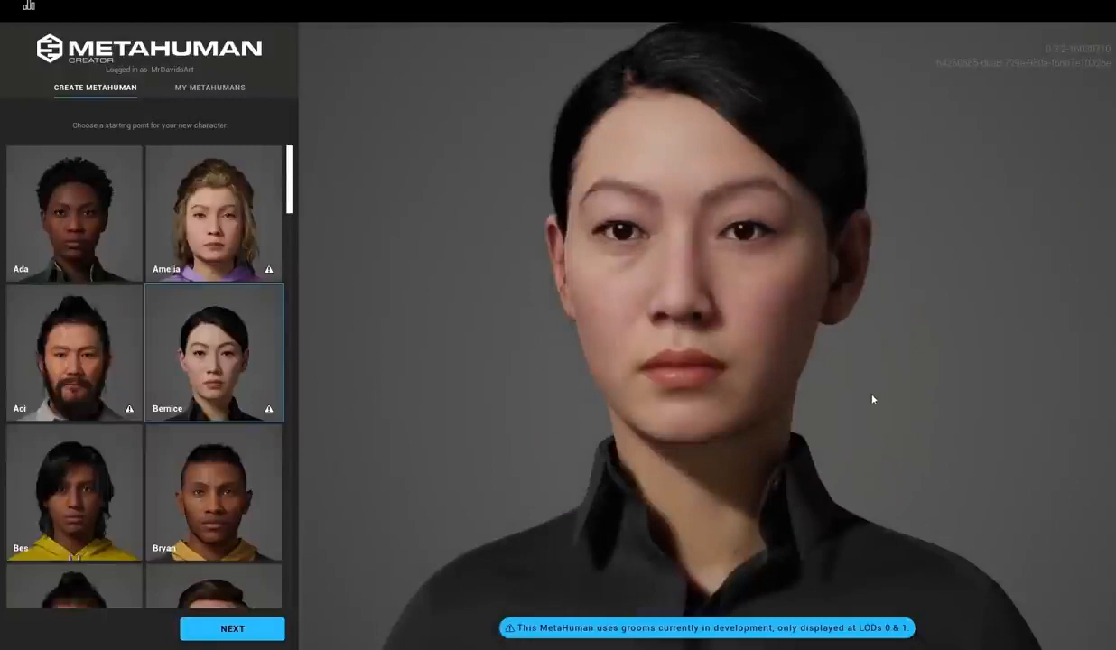
{"action": "left_click_drag", "start_coordinate": [782, 417], "coordinate": [894, 422]}
{"action": "left_click_drag", "start_coordinate": [542, 415], "coordinate": [721, 376]}
{"action": "scroll", "coordinate": [768, 295], "scroll_direction": "up", "scroll_amount": 5}
{"action": "scroll", "coordinate": [768, 296], "scroll_direction": "up", "scroll_amount": 1}
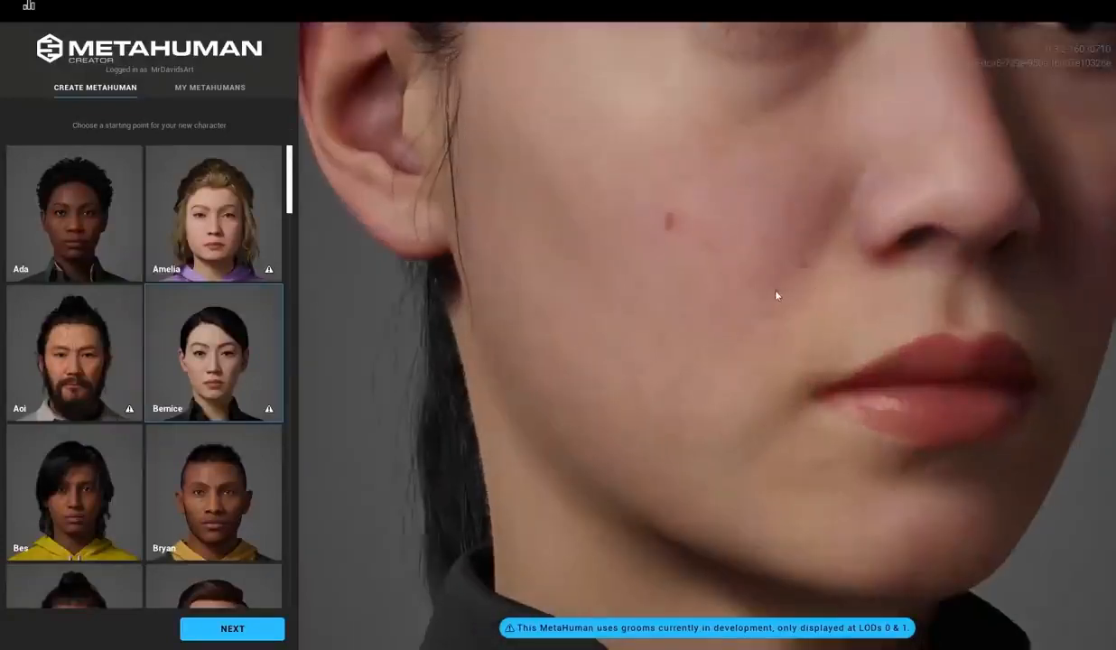
{"action": "left_click_drag", "start_coordinate": [775, 309], "coordinate": [760, 375]}
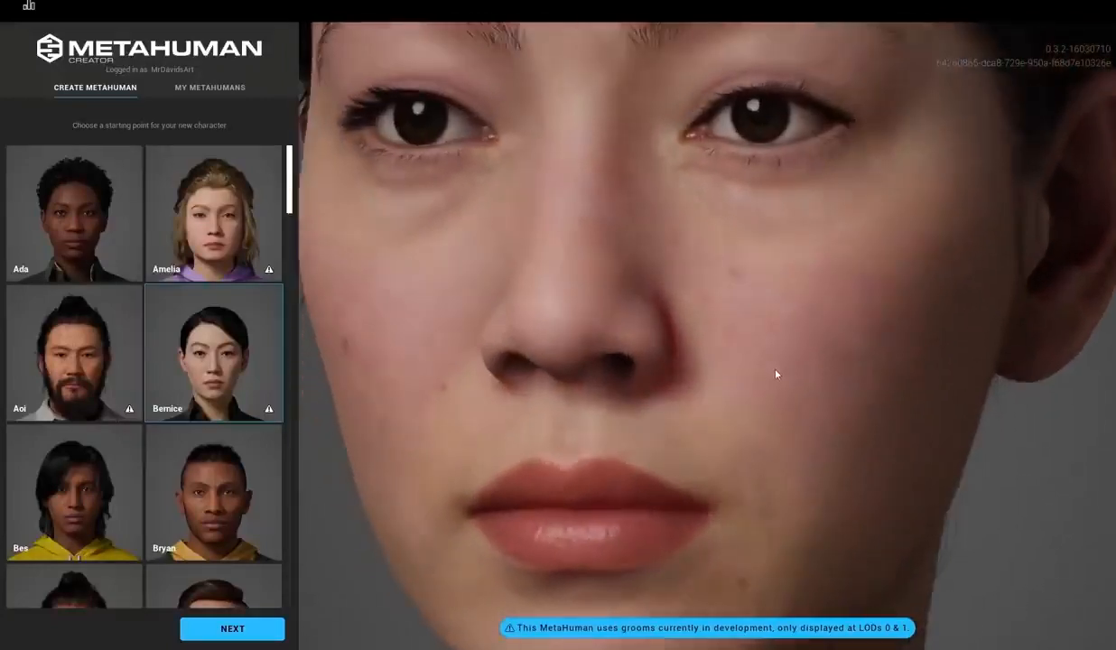
{"action": "scroll", "coordinate": [786, 314], "scroll_direction": "up", "scroll_amount": 2}
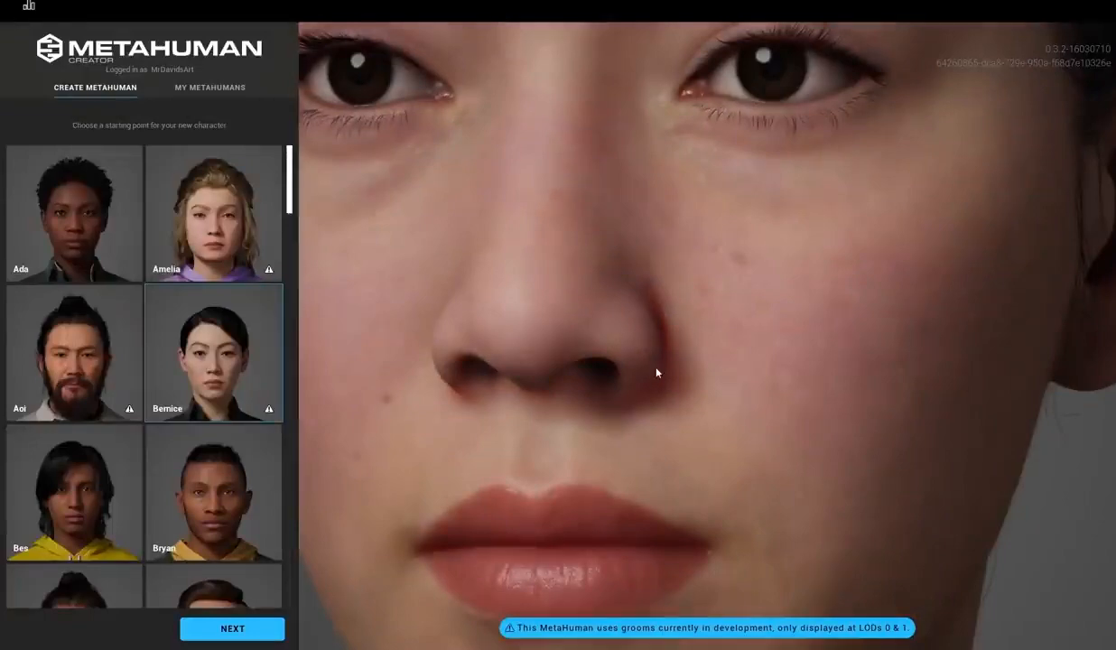
{"action": "scroll", "coordinate": [633, 354], "scroll_direction": "down", "scroll_amount": 1}
{"action": "scroll", "coordinate": [653, 403], "scroll_direction": "down", "scroll_amount": 1}
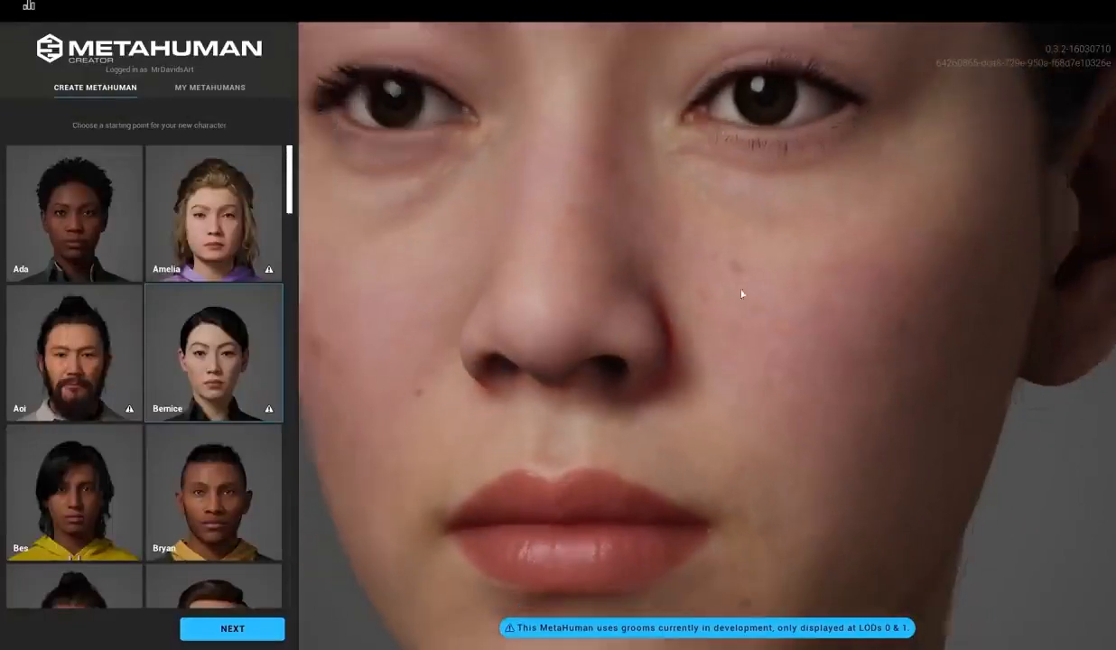
- Examine Bernice's eyes and eyebrows up close, the head in profile and the upper body
{"action": "middle_click_drag", "start_coordinate": [749, 227], "coordinate": [787, 331]}
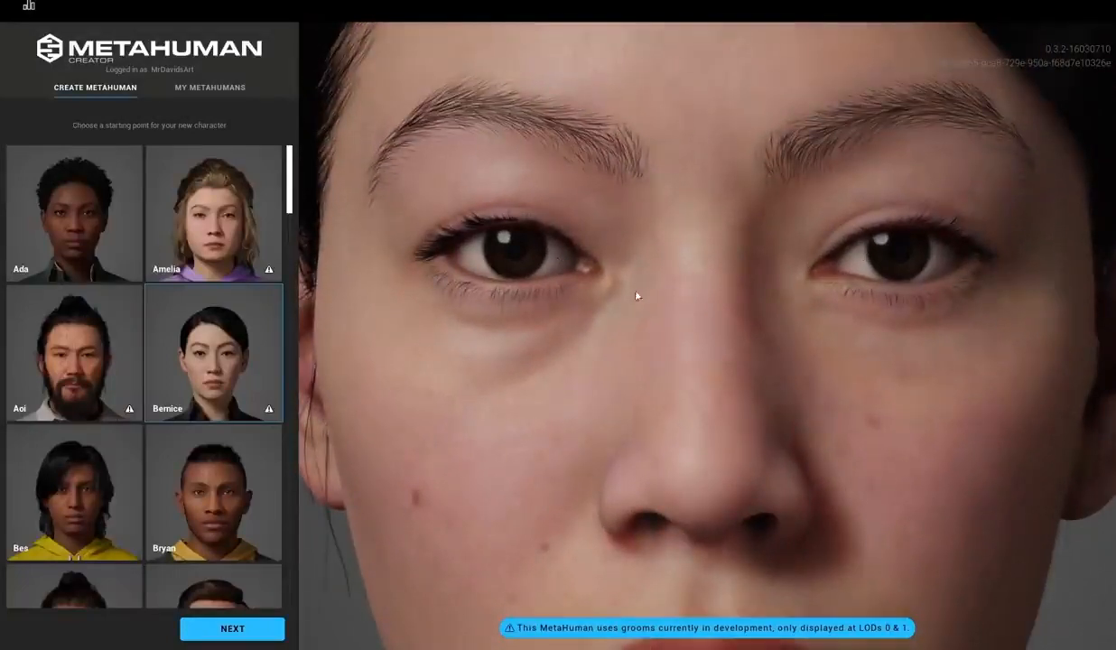
{"action": "middle_click_drag", "start_coordinate": [607, 249], "coordinate": [627, 291]}
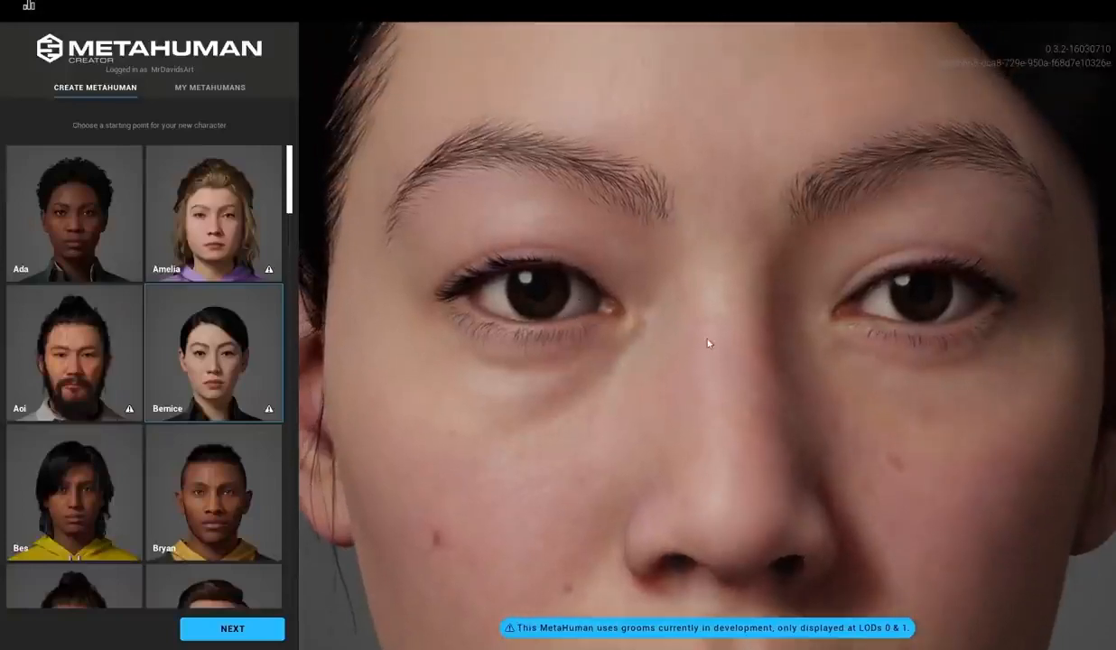
{"action": "scroll", "coordinate": [709, 343], "scroll_direction": "down", "scroll_amount": 5}
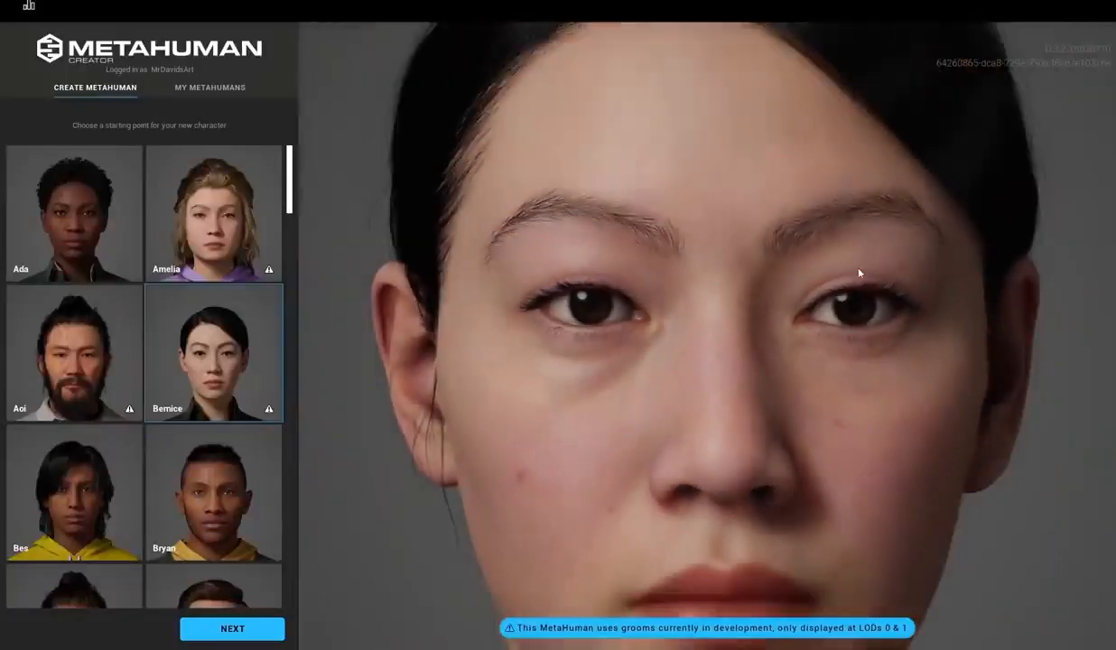
{"action": "left_click_drag", "start_coordinate": [860, 273], "coordinate": [539, 242]}
{"action": "left_click_drag", "start_coordinate": [590, 379], "coordinate": [794, 239]}
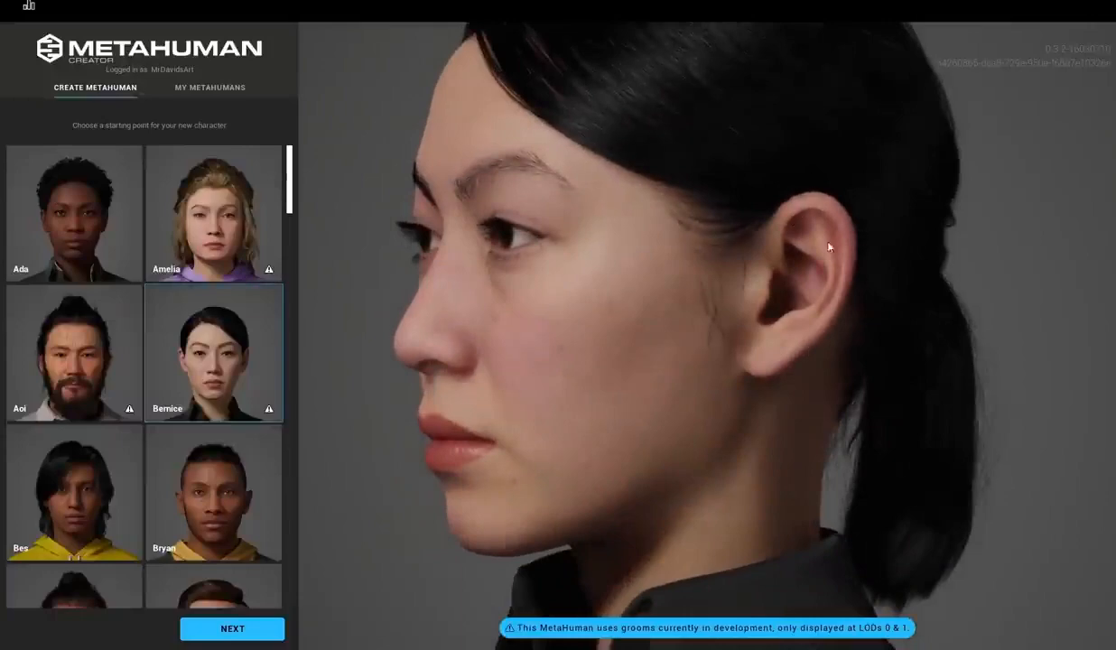
{"action": "left_click_drag", "start_coordinate": [608, 357], "coordinate": [758, 357]}
{"action": "middle_click_drag", "start_coordinate": [794, 463], "coordinate": [688, 338]}
{"action": "scroll", "coordinate": [686, 337], "scroll_direction": "down", "scroll_amount": 3}
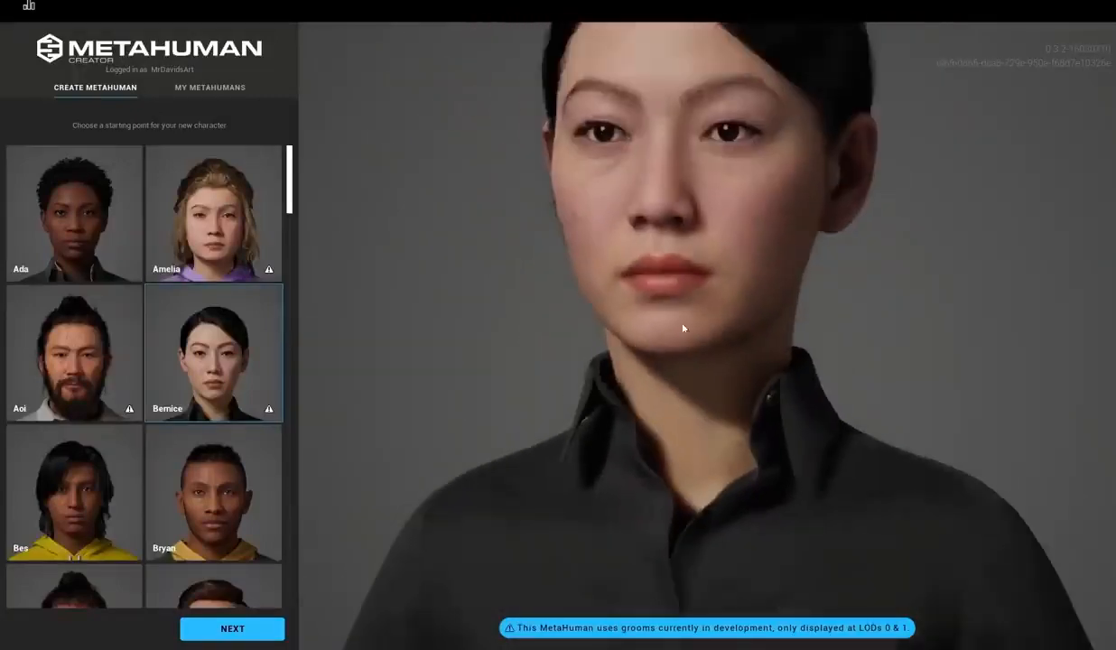
- Create the new MetaHuman from the Bernice preset and open it in the editor
{"action": "left_click_drag", "start_coordinate": [683, 327], "coordinate": [769, 318]}
{"action": "left_click", "coordinate": [233, 635]}
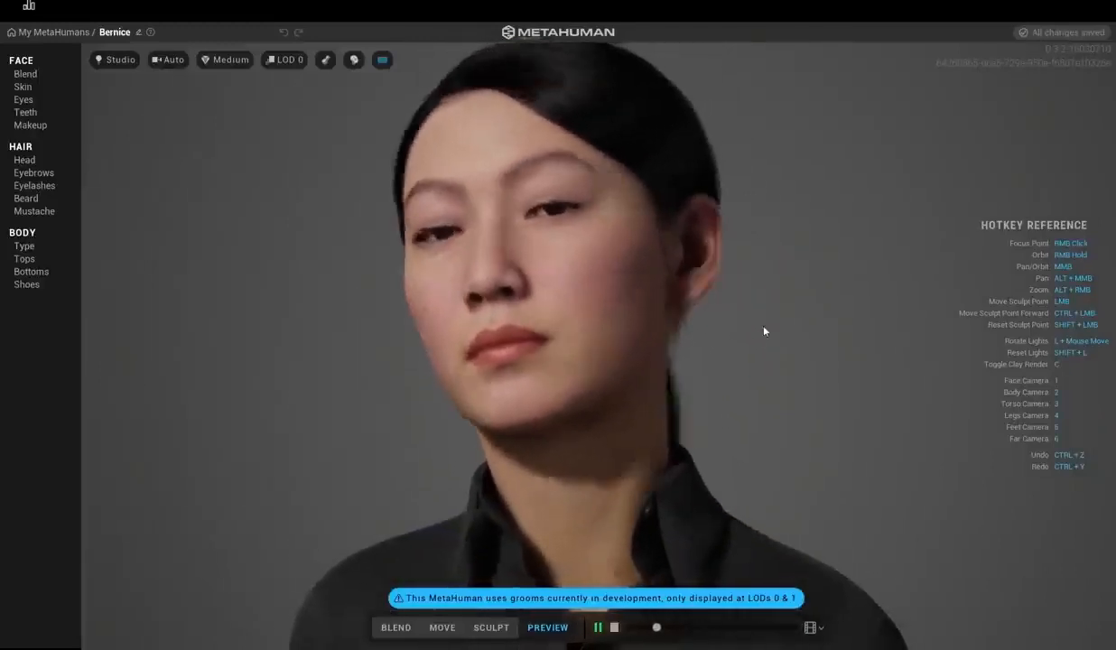
- Set the preview animation to Face ROM
{"action": "key", "text": "2"}
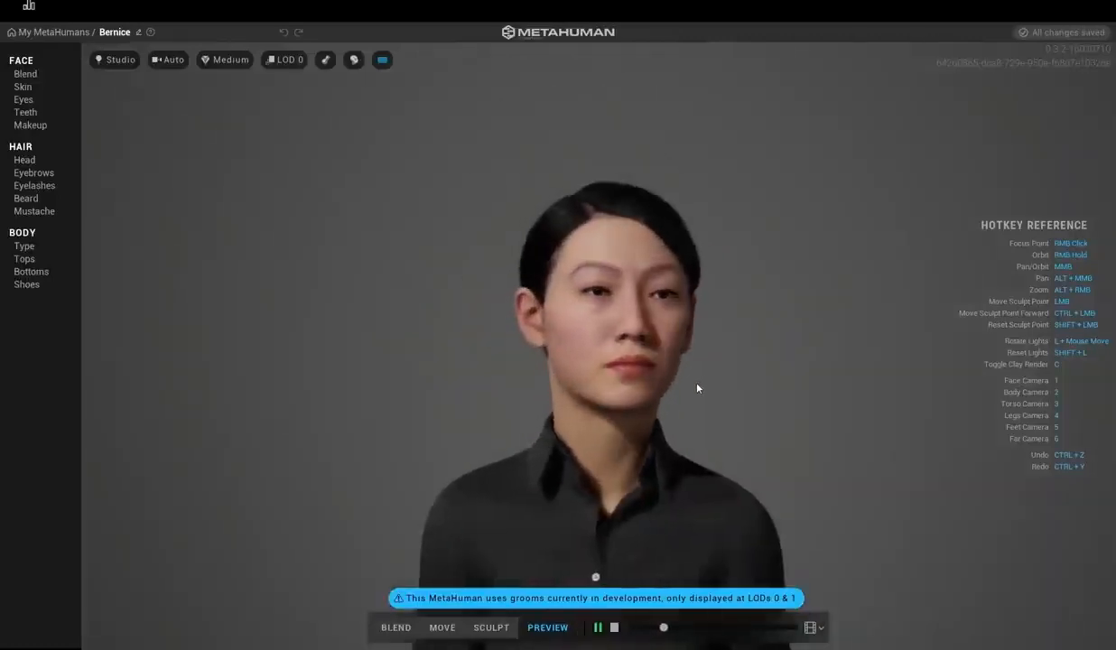
{"action": "key", "text": "1"}
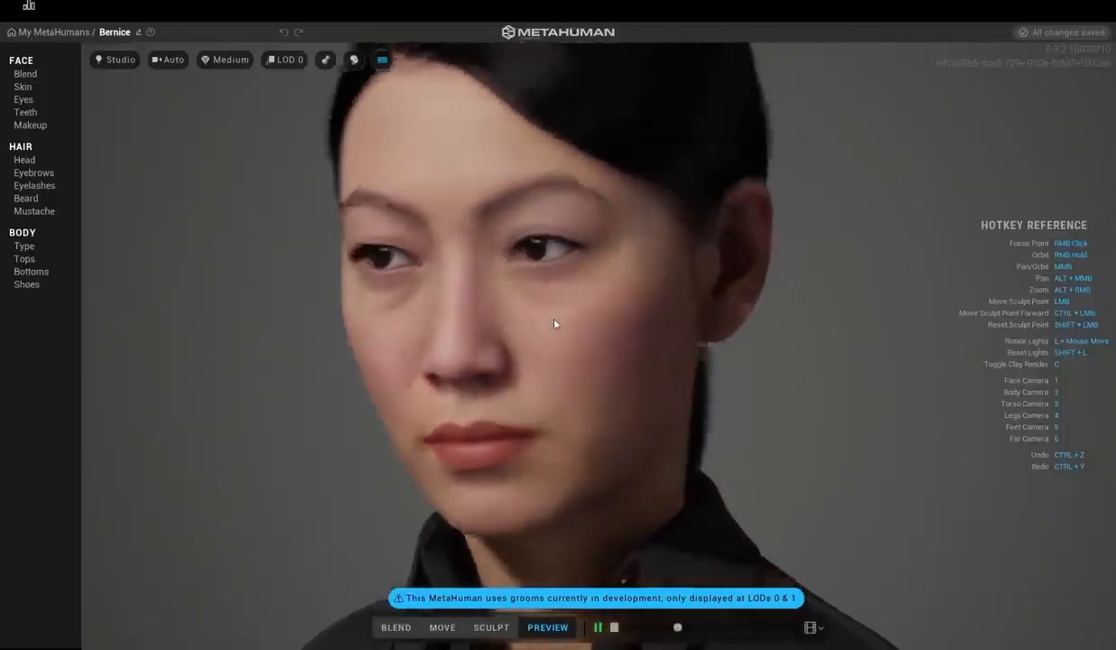
{"action": "left_click", "coordinate": [813, 628]}
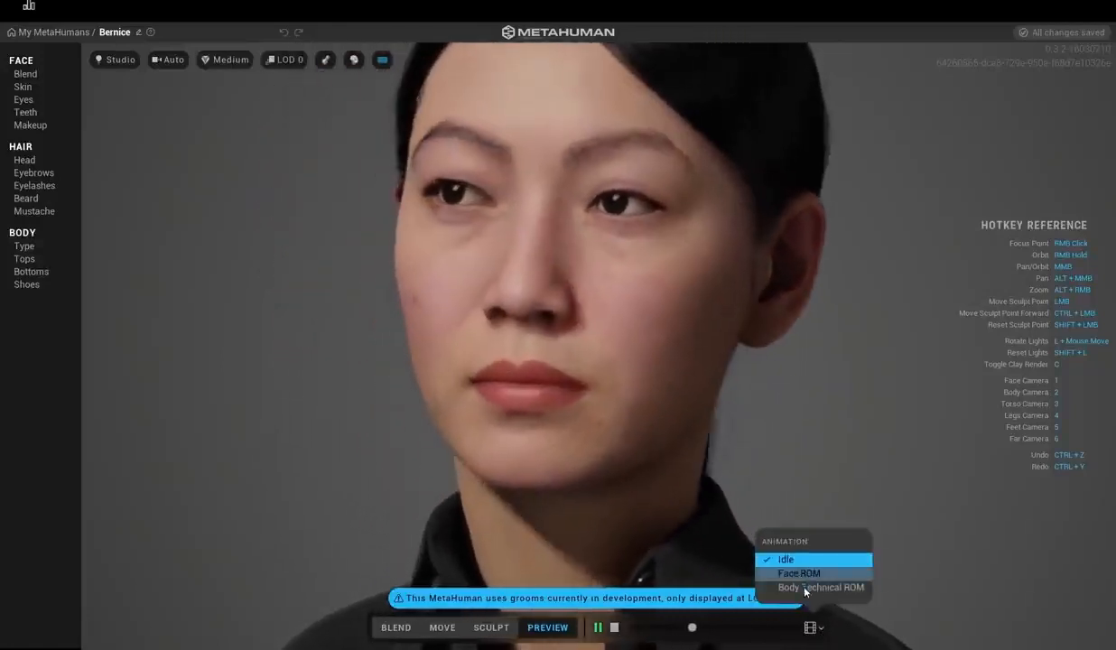
{"action": "left_click", "coordinate": [799, 574]}
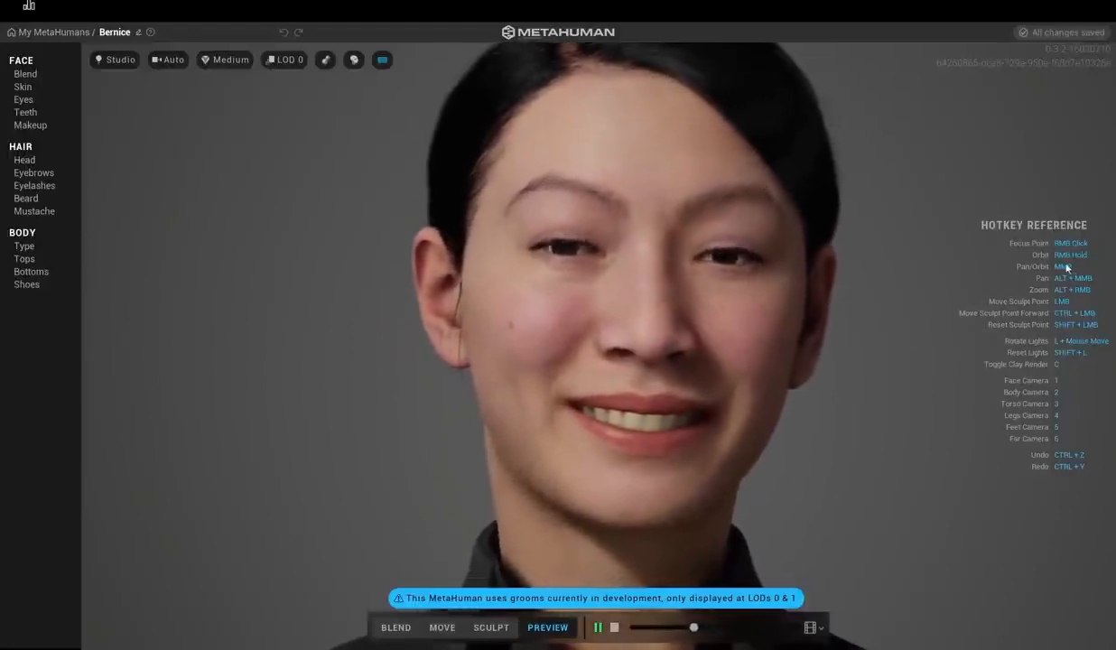
- View the animated character with the Face, Body and Torso cameras, and inspect the moving face up close from different angles
{"action": "key", "text": "1"}
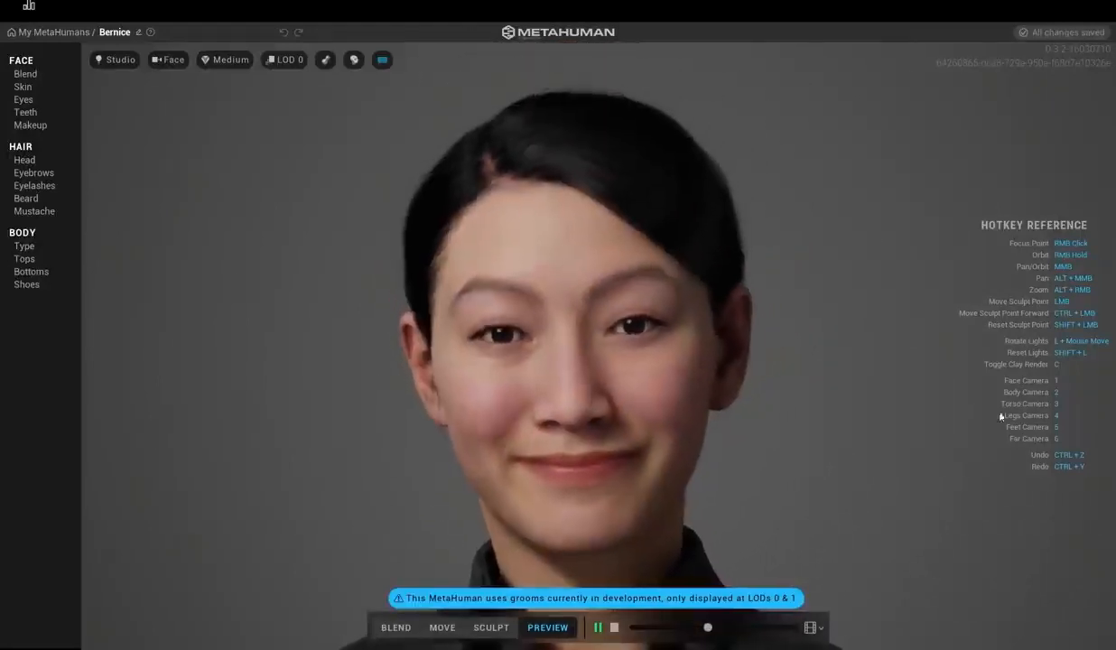
{"action": "key", "text": "2"}
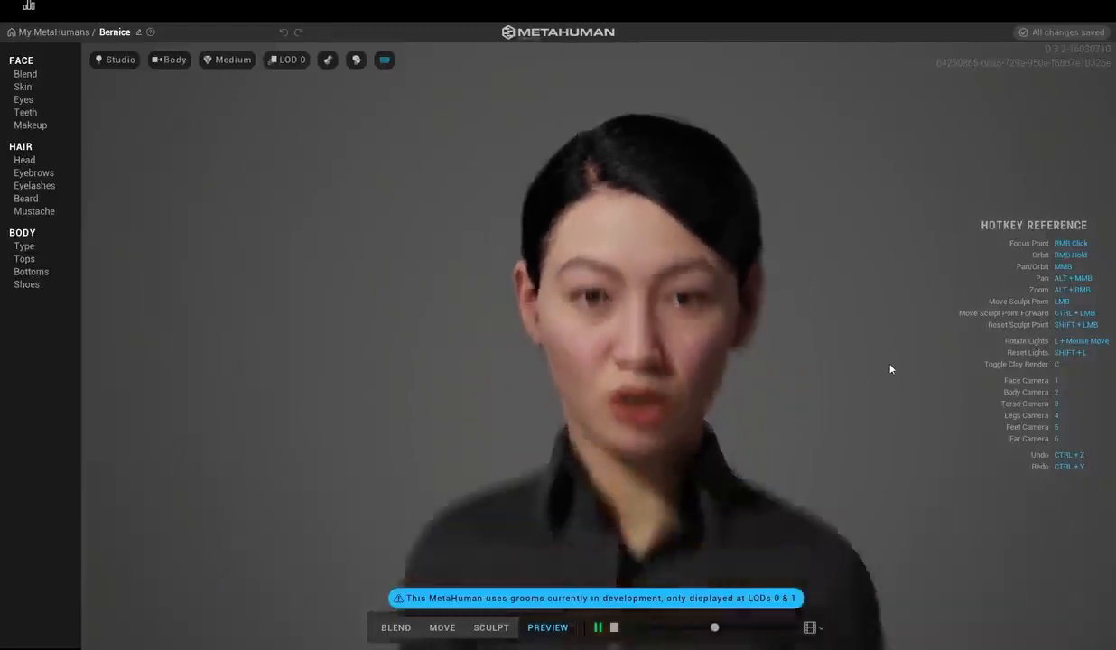
{"action": "key", "text": "3"}
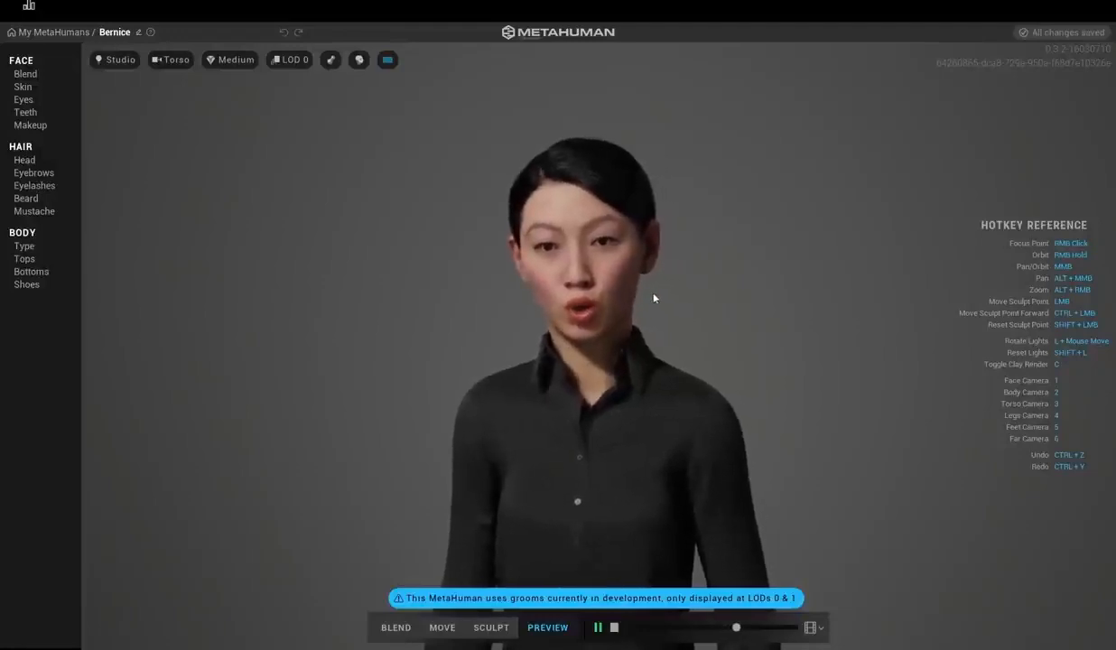
{"action": "right_click_drag", "start_coordinate": [720, 314], "coordinate": [391, 311]}
{"action": "scroll", "coordinate": [535, 282], "scroll_direction": "up", "scroll_amount": 5}
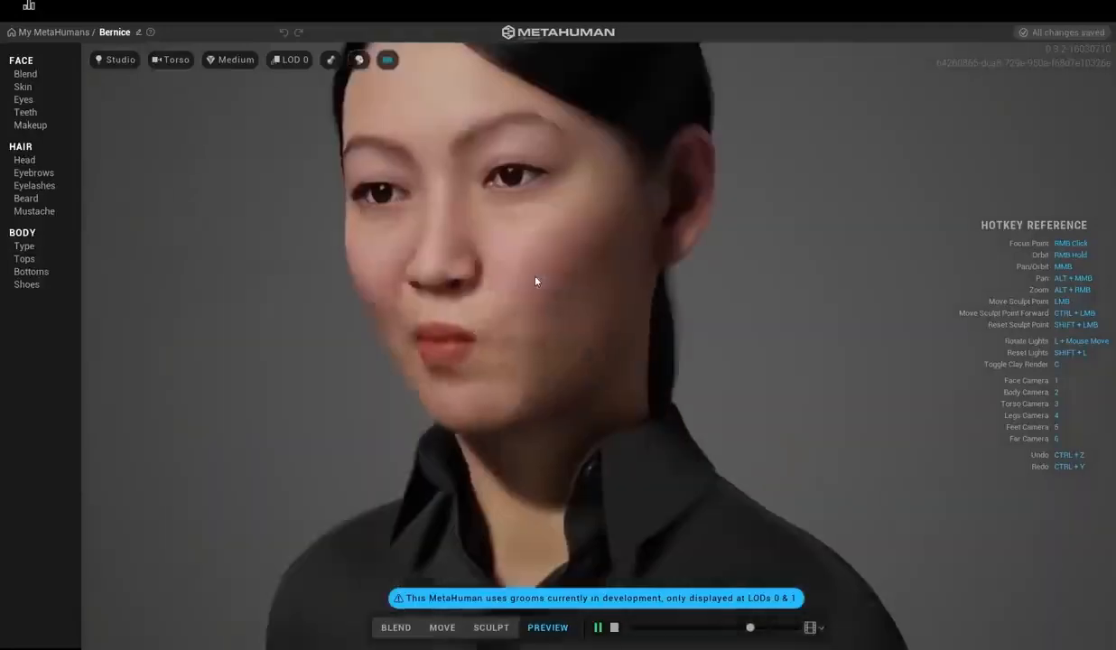
{"action": "right_click_drag", "start_coordinate": [591, 296], "coordinate": [645, 312]}
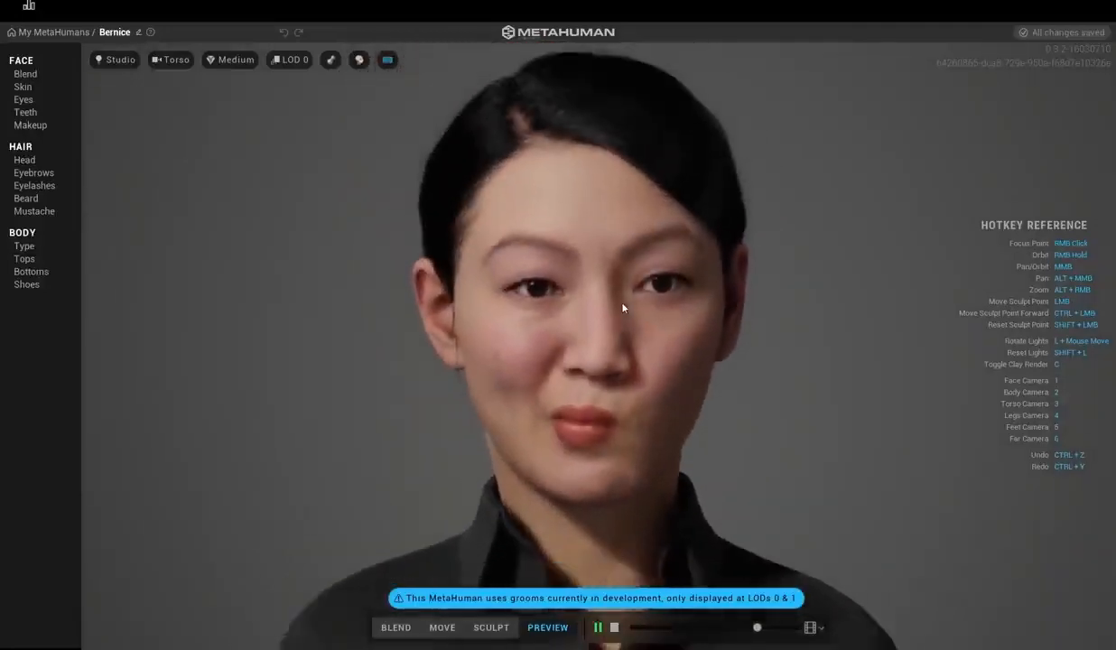
- Set the Studio environment's background colour to black (000000)
{"action": "left_click", "coordinate": [106, 62]}
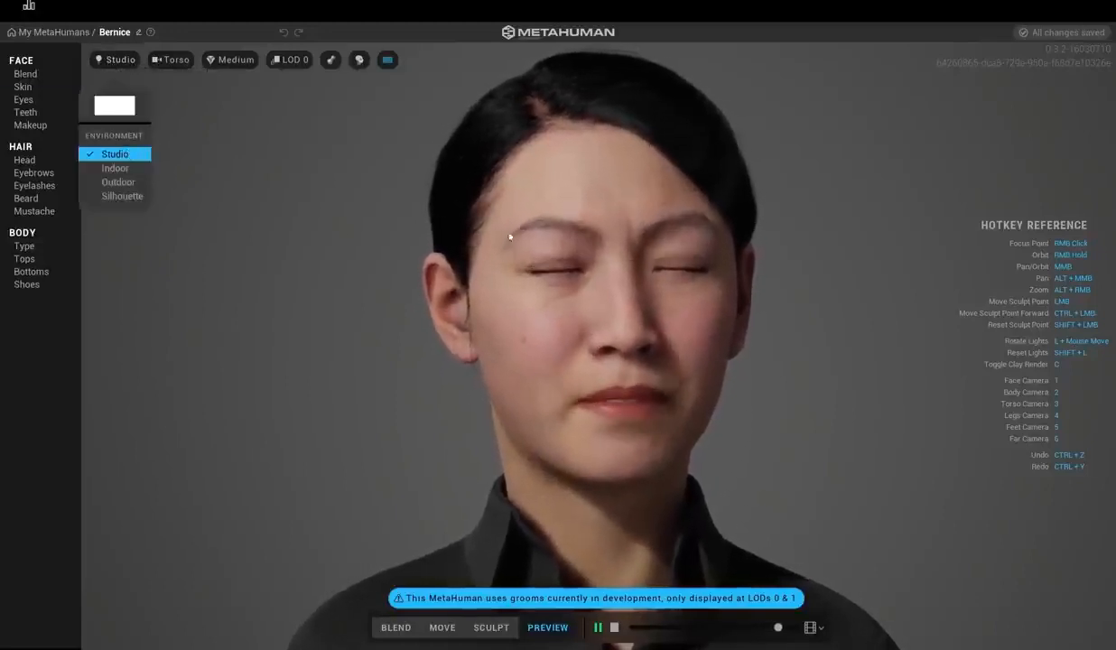
{"action": "left_click", "coordinate": [115, 106]}
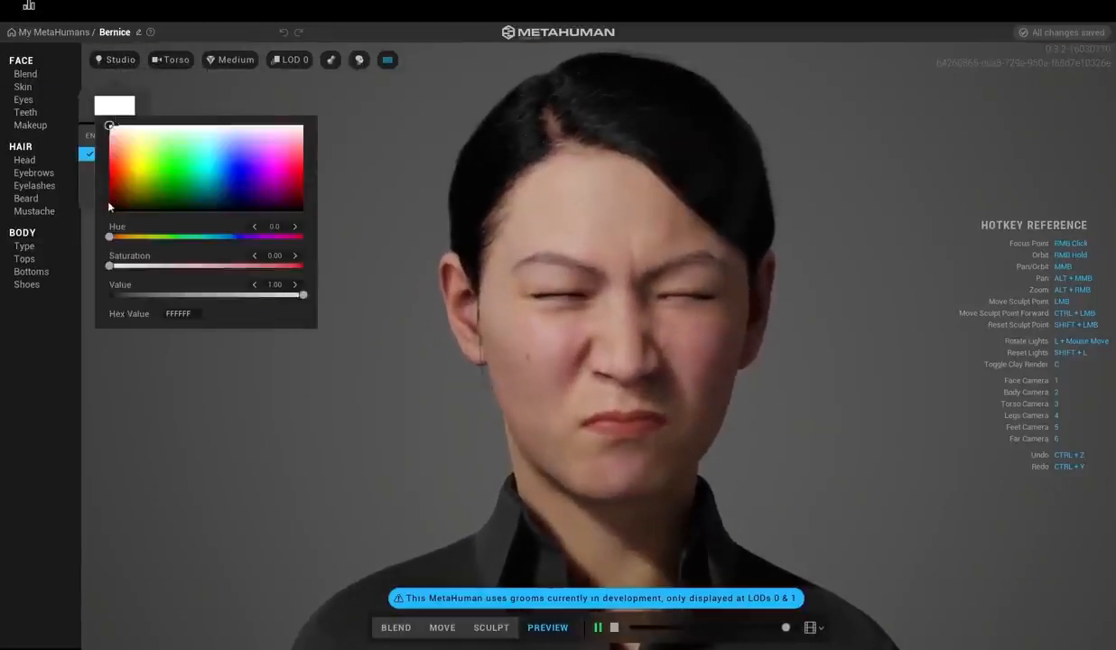
{"action": "left_click", "coordinate": [110, 205]}
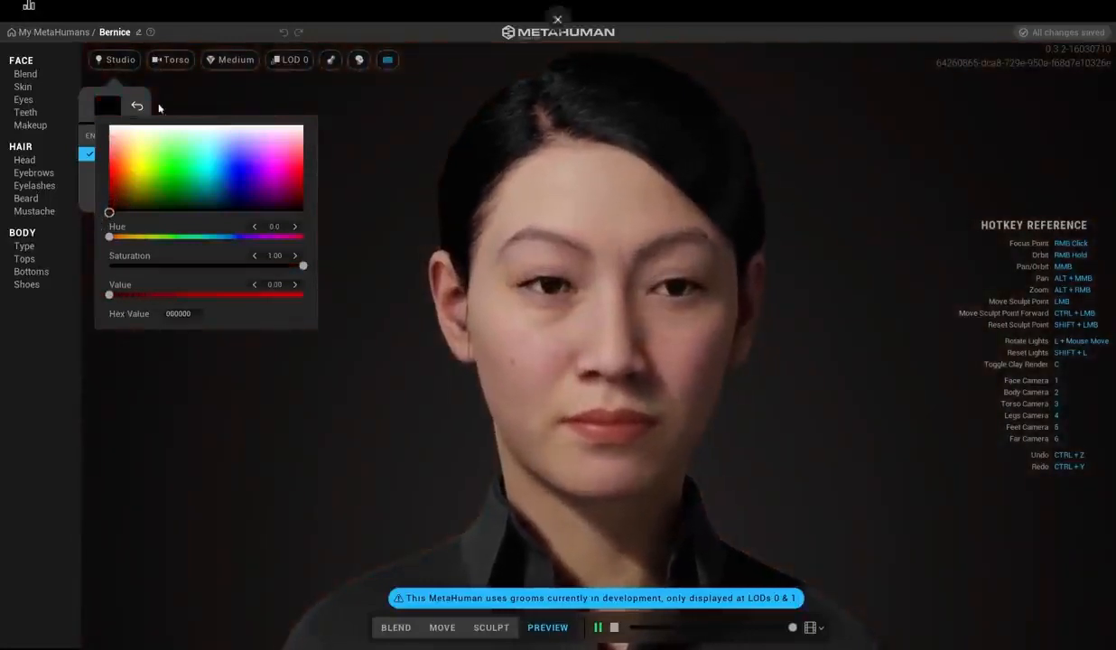
{"action": "key", "text": "Escape"}
- Preview the character in the Indoor, Outdoor and Silhouette environments
{"action": "left_click", "coordinate": [115, 60]}
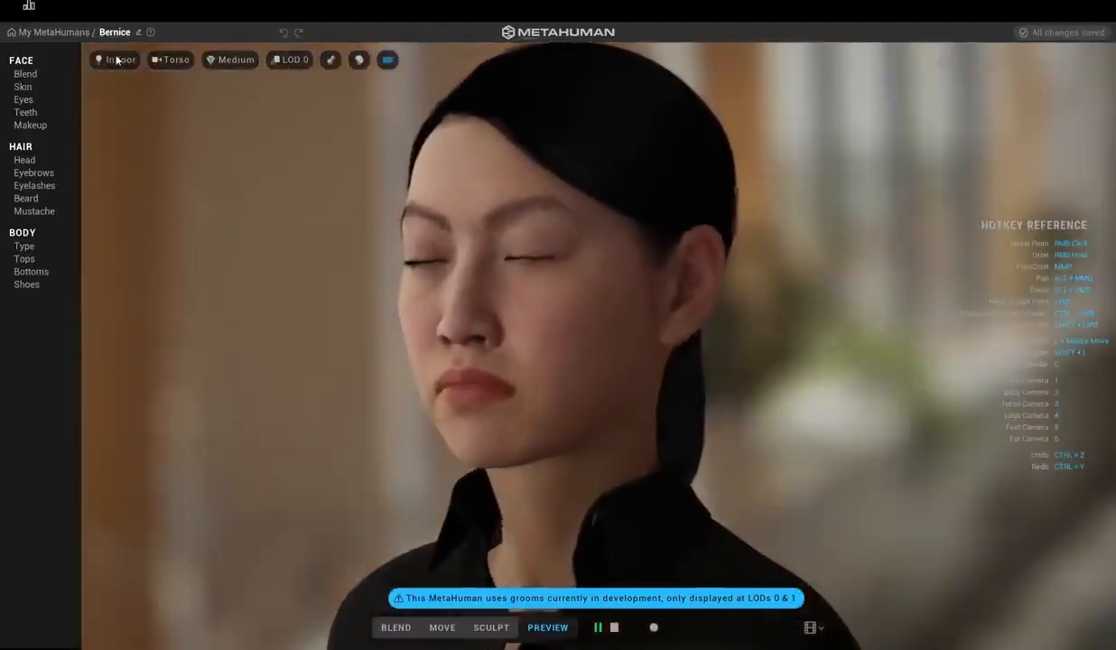
{"action": "left_click", "coordinate": [115, 60]}
{"action": "left_click", "coordinate": [115, 182]}
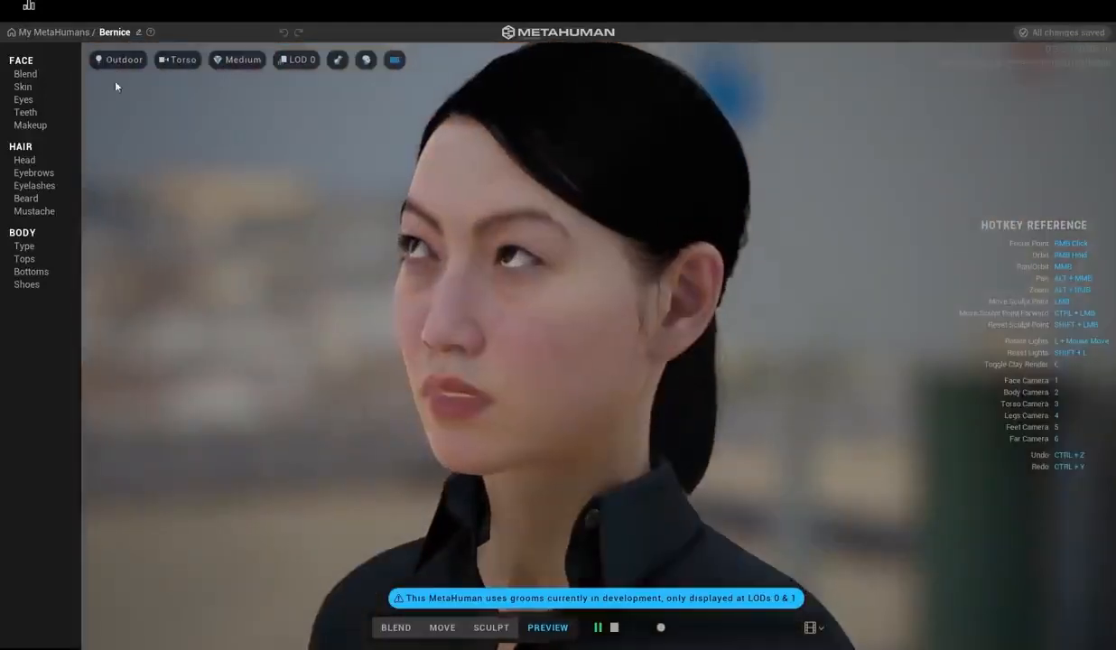
{"action": "left_click", "coordinate": [113, 197]}
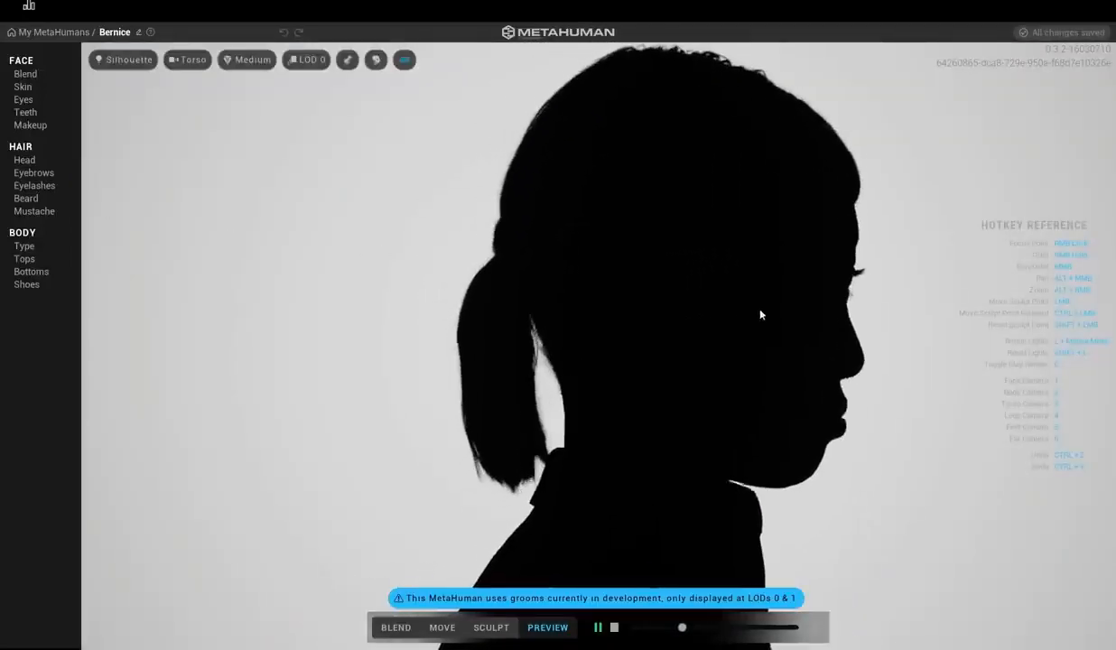
- Set the environment back to Studio and close its options
{"action": "left_click", "coordinate": [124, 60]}
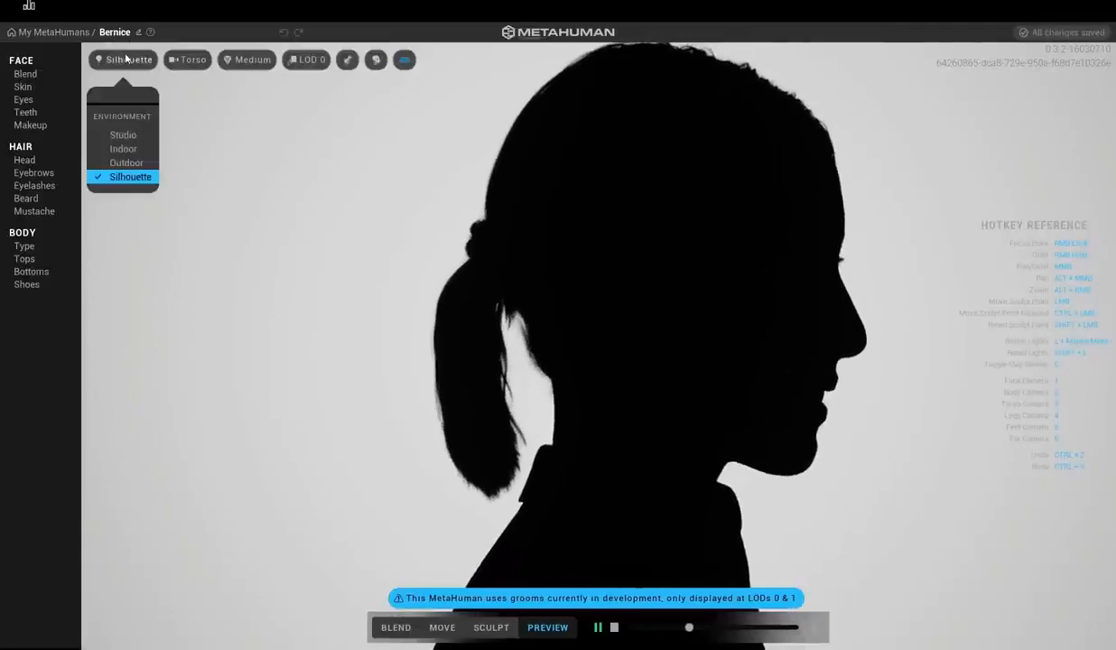
{"action": "left_click", "coordinate": [119, 132]}
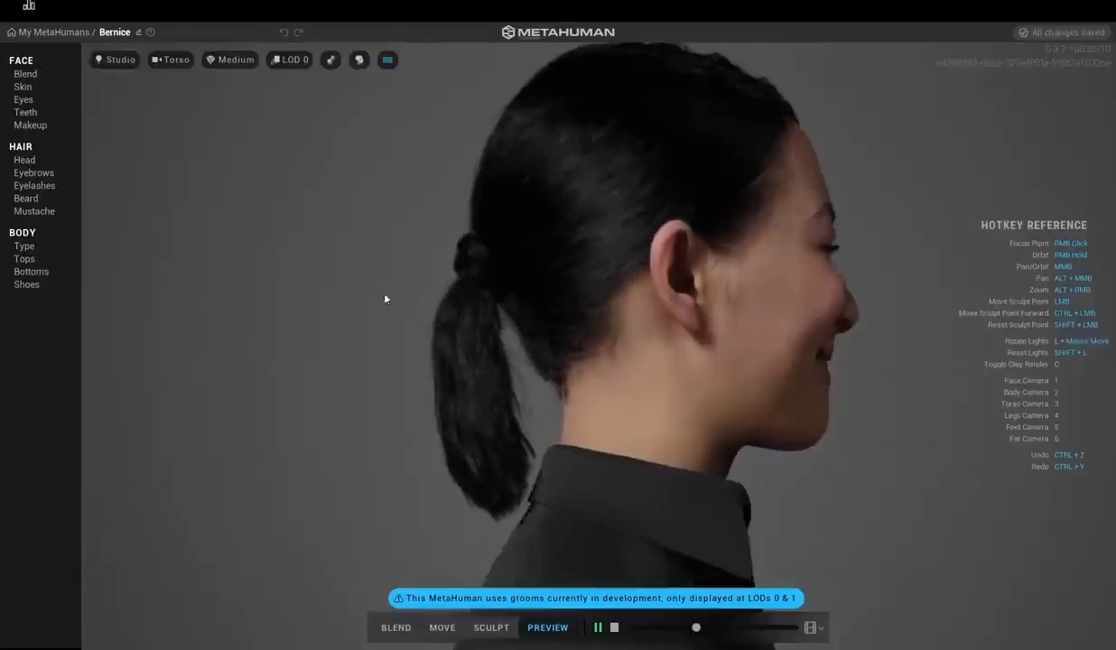
{"action": "left_click", "coordinate": [119, 60]}
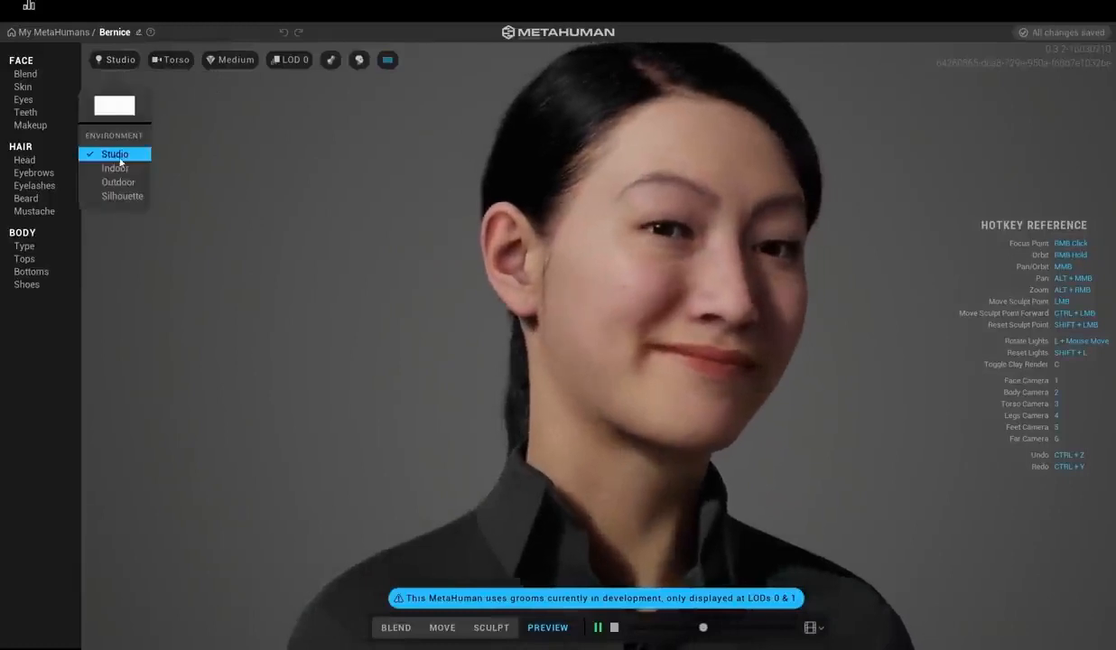
{"action": "left_click", "coordinate": [479, 201]}
- Look over the camera choices and set the render quality to High (Ray Traced)
{"action": "left_click", "coordinate": [170, 60]}
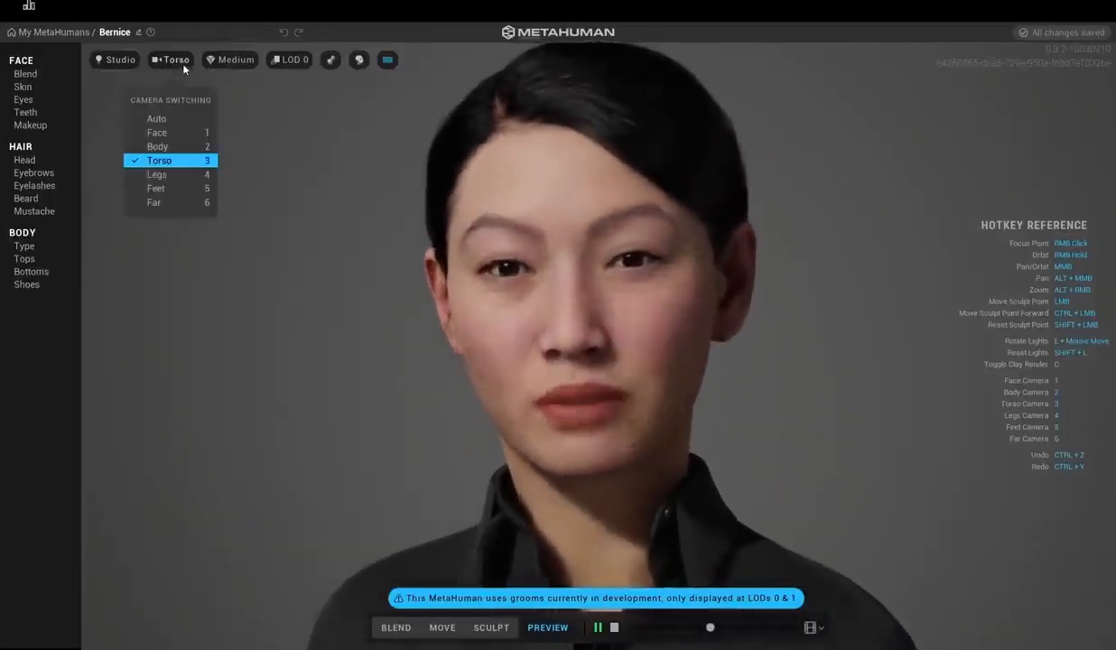
{"action": "left_click", "coordinate": [209, 60]}
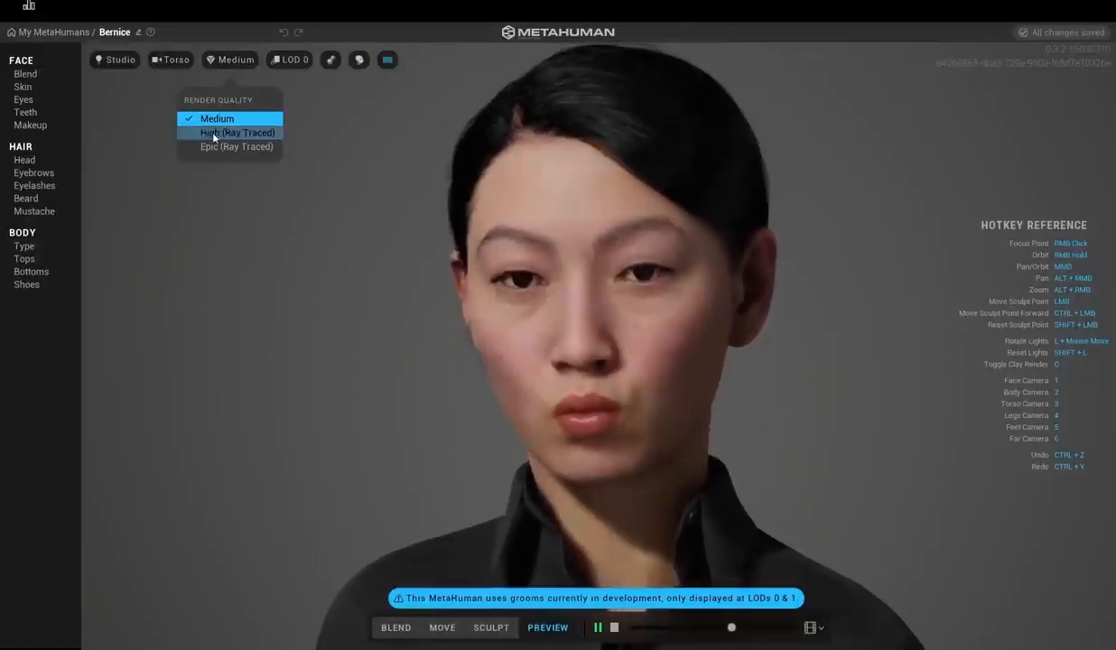
{"action": "left_click", "coordinate": [239, 134]}
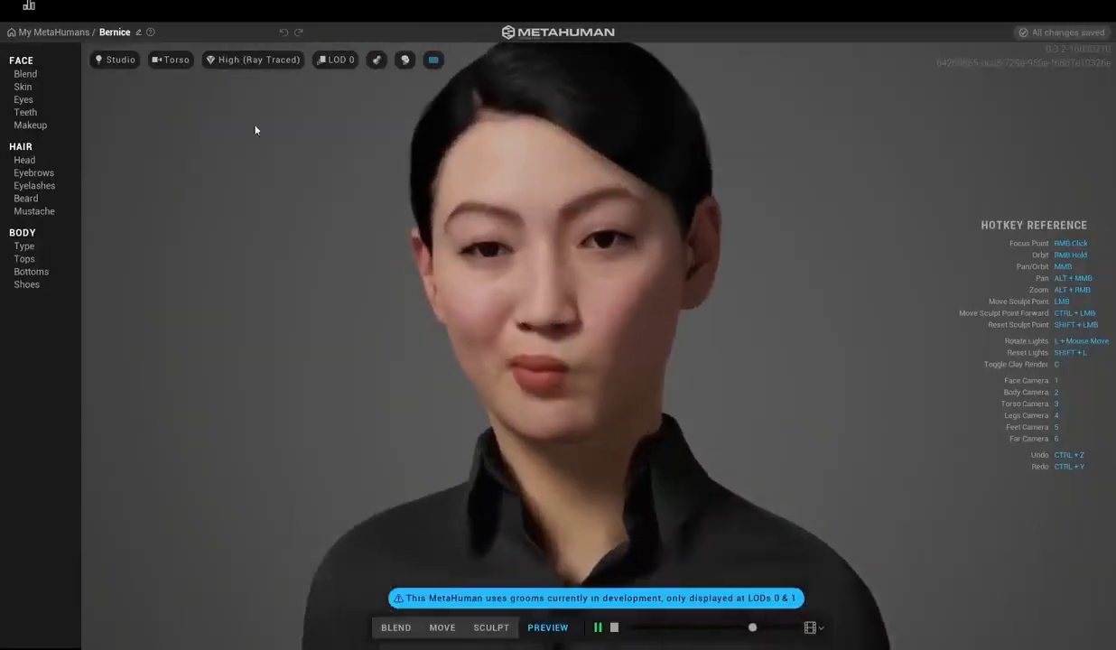
- Preview the character at level of detail LOD 7 and return it to LOD 0
{"action": "left_click", "coordinate": [334, 61]}
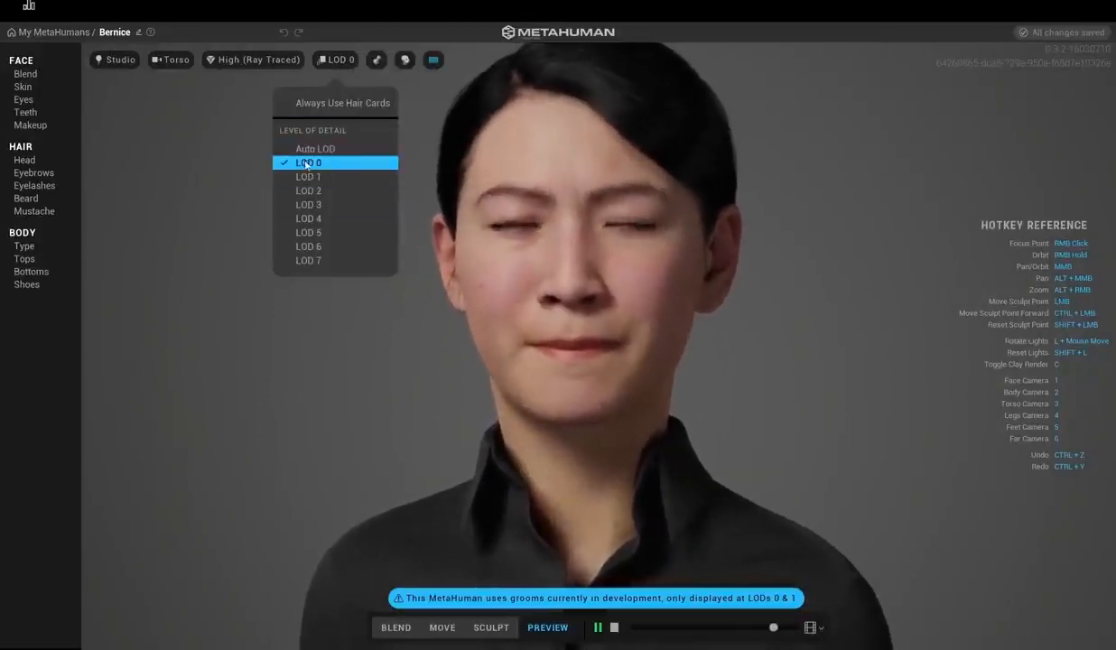
{"action": "left_click", "coordinate": [315, 262]}
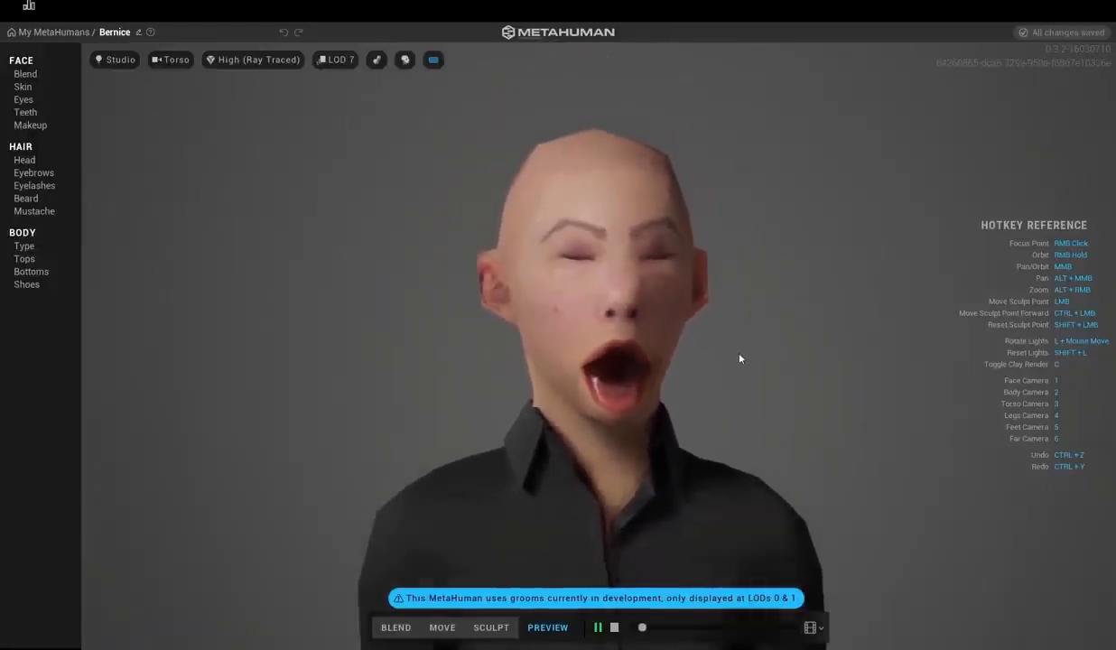
{"action": "left_click", "coordinate": [336, 60]}
{"action": "left_click", "coordinate": [333, 163]}
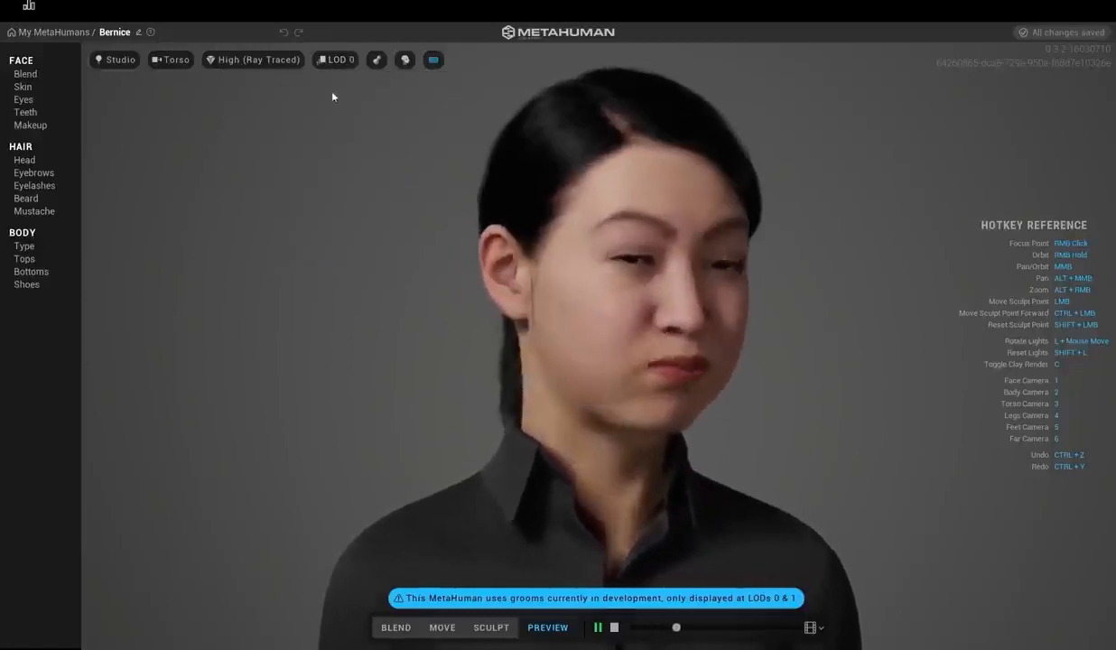
- Preview the character with the clay material and with hidden hair, restoring the normal display after each
{"action": "left_click", "coordinate": [376, 59]}
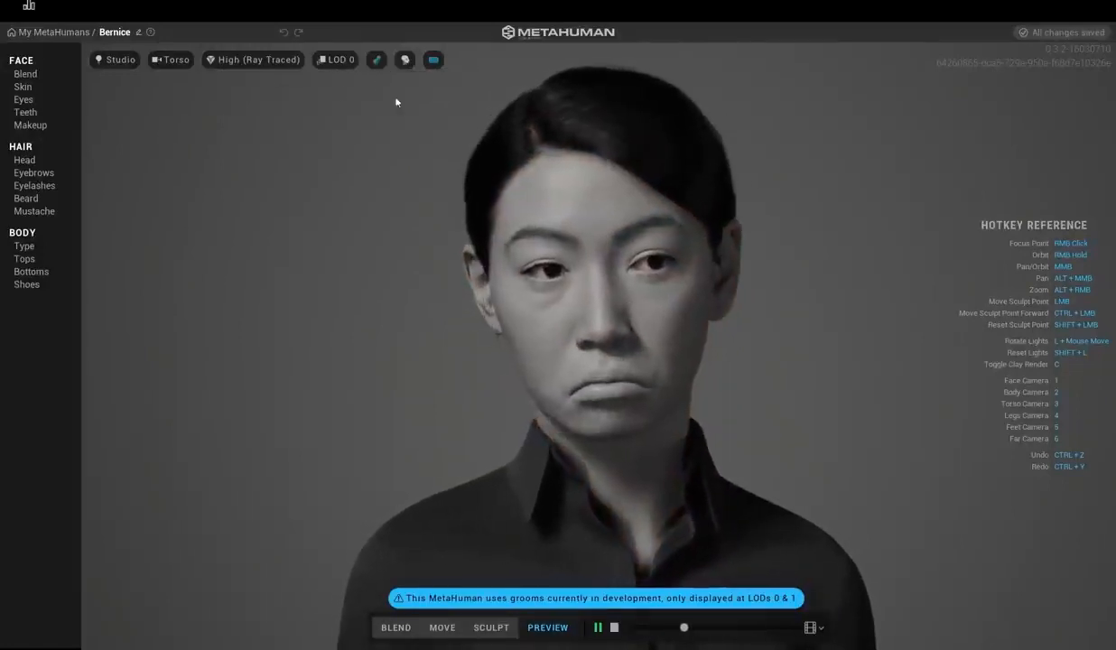
{"action": "left_click", "coordinate": [378, 60]}
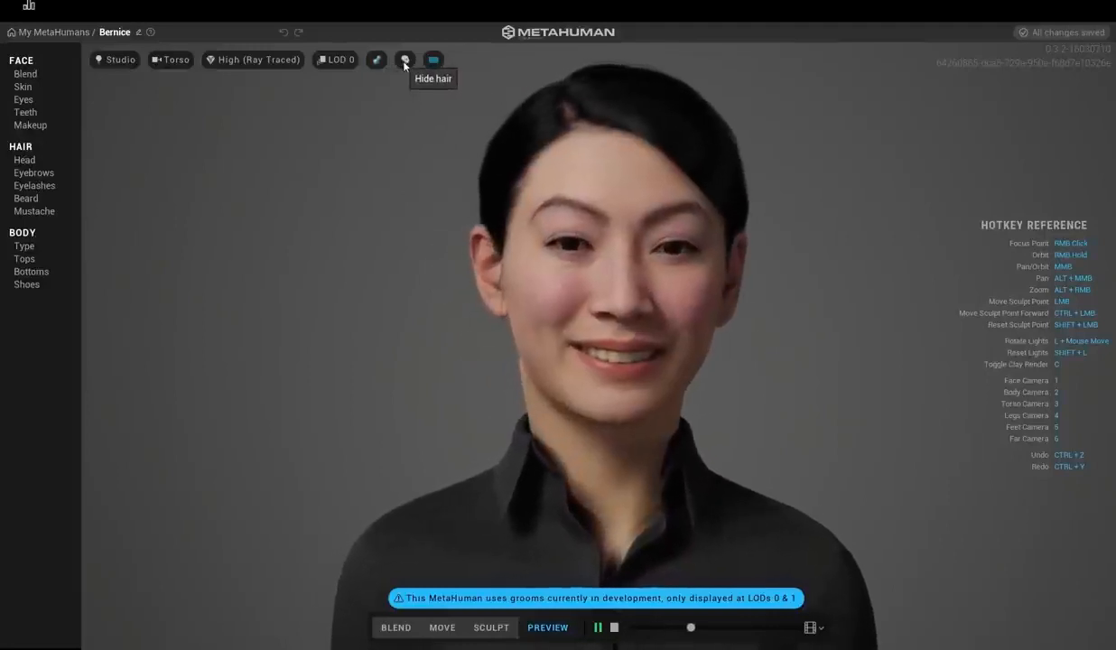
{"action": "left_click", "coordinate": [405, 60]}
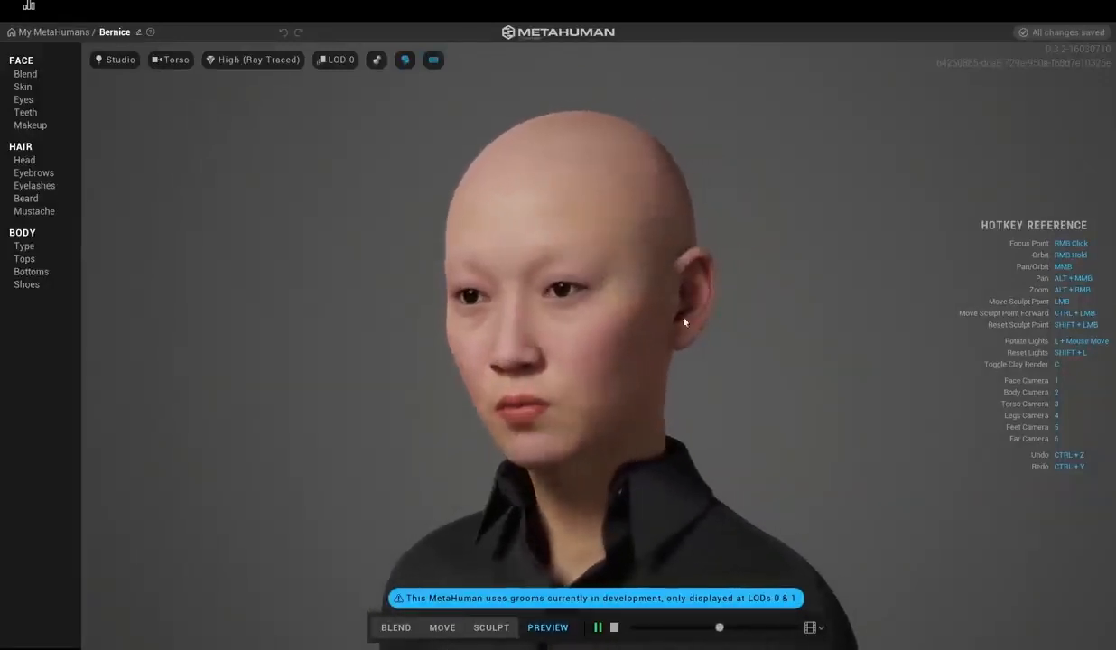
{"action": "left_click", "coordinate": [404, 60]}
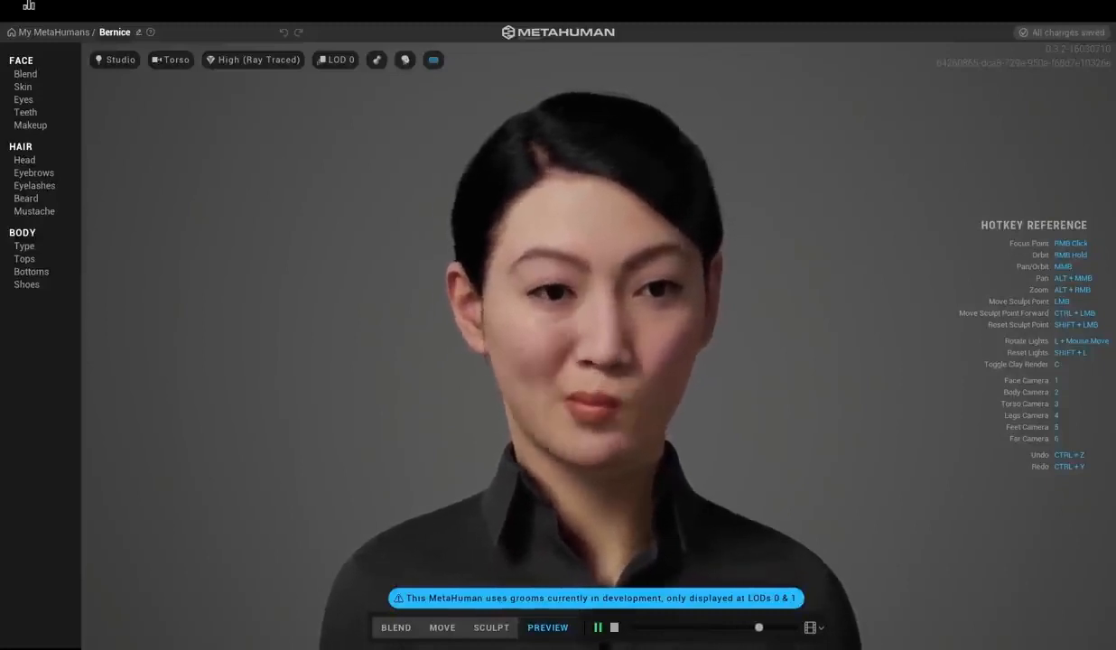
- Stop the animation and fill the three face blend slots with Ada, the dark-haired preset in the yellow hoodie, and Danielle
{"action": "left_click", "coordinate": [21, 76]}
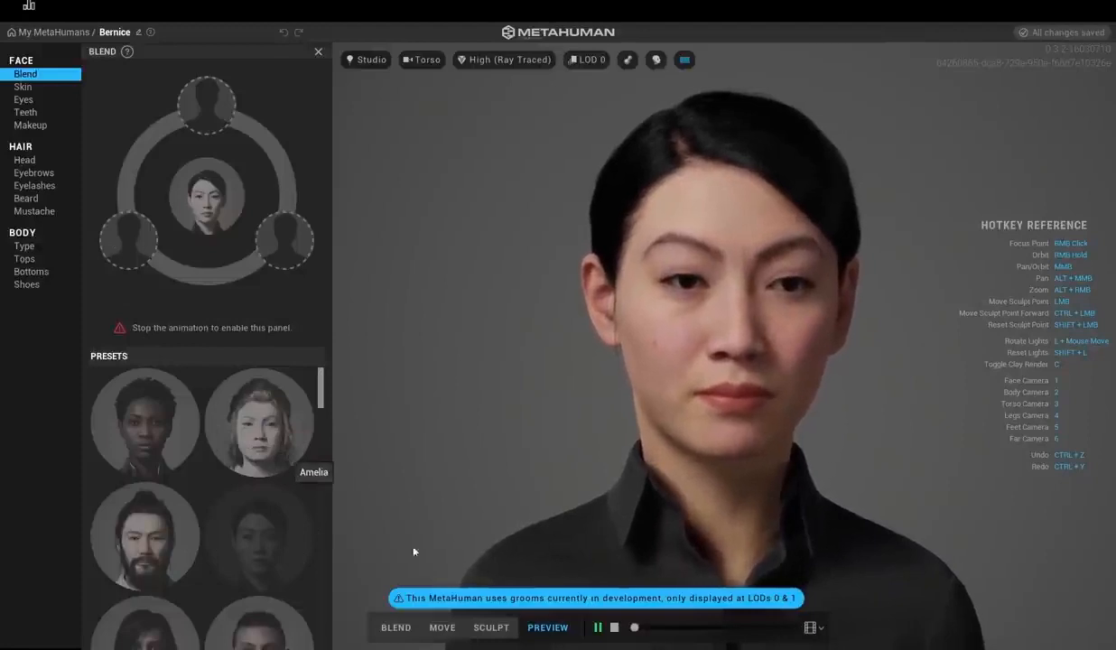
{"action": "left_click", "coordinate": [614, 628]}
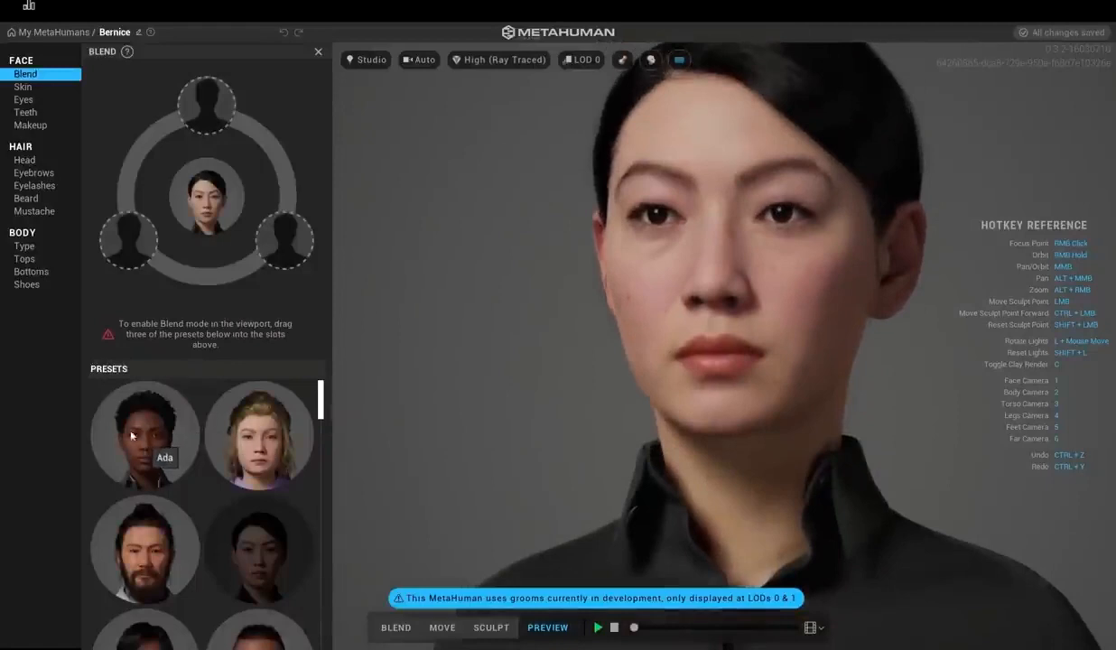
{"action": "left_click_drag", "start_coordinate": [128, 424], "coordinate": [127, 239]}
{"action": "scroll", "coordinate": [201, 539], "scroll_direction": "down", "scroll_amount": 2}
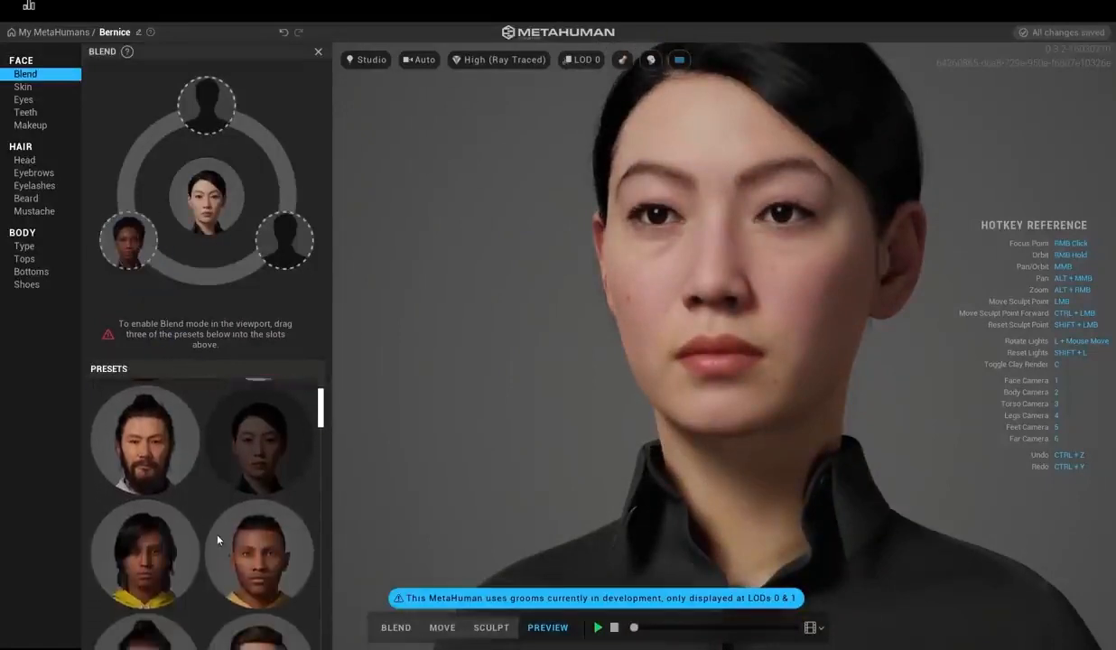
{"action": "left_click_drag", "start_coordinate": [143, 549], "coordinate": [285, 237]}
{"action": "scroll", "coordinate": [211, 456], "scroll_direction": "down", "scroll_amount": 1}
{"action": "scroll", "coordinate": [213, 479], "scroll_direction": "down", "scroll_amount": 2}
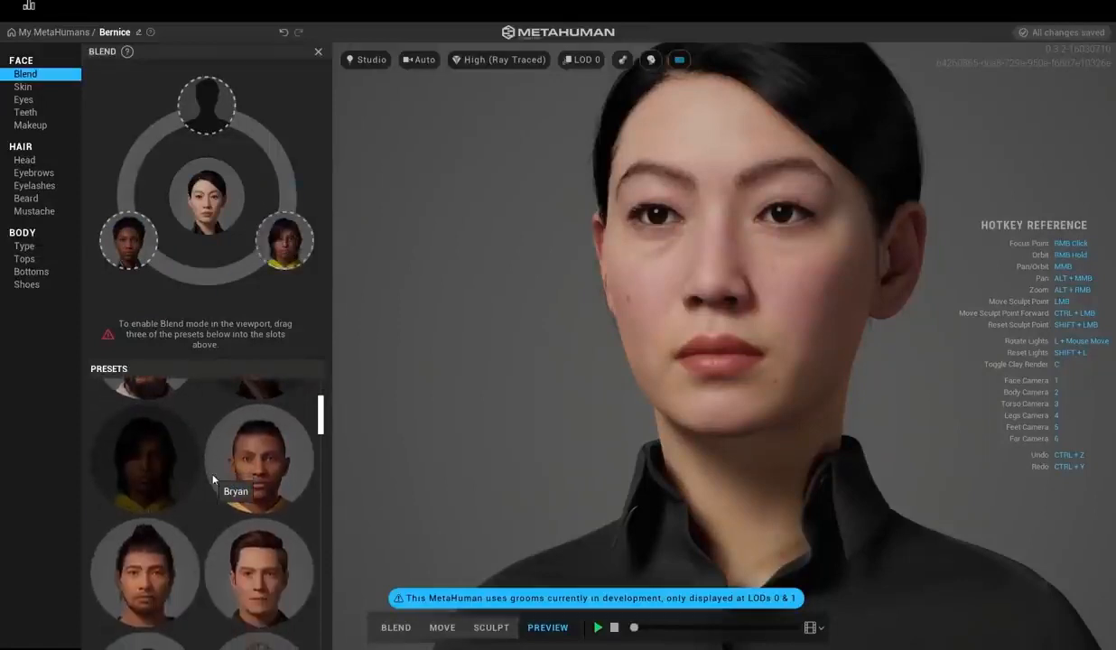
{"action": "scroll", "coordinate": [166, 535], "scroll_direction": "down", "scroll_amount": 2}
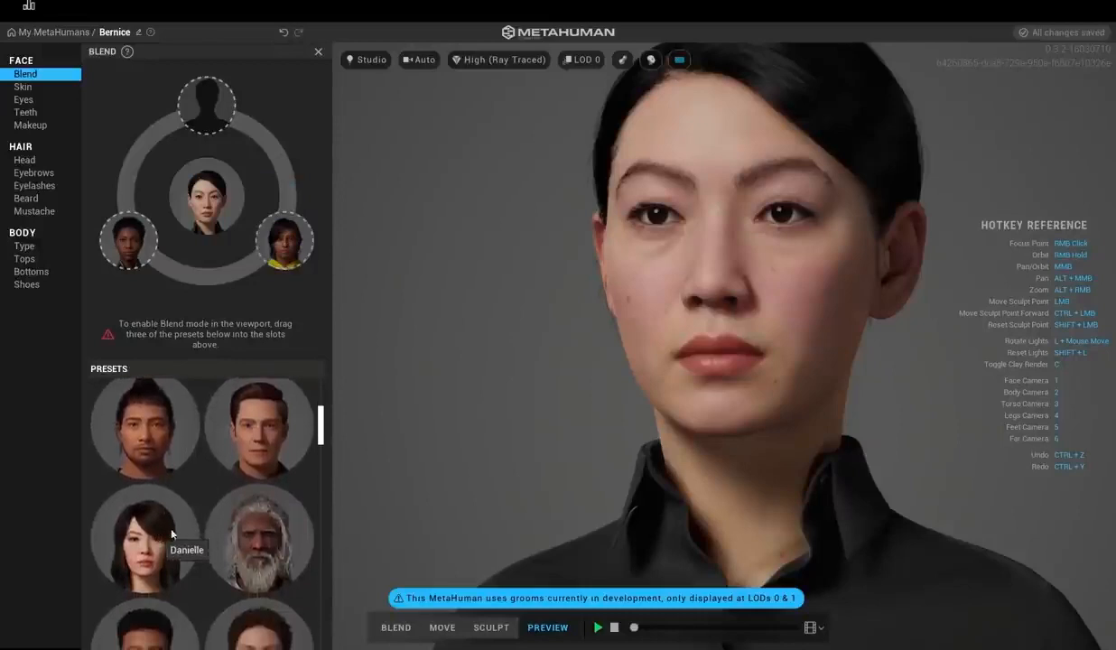
{"action": "left_click_drag", "start_coordinate": [167, 522], "coordinate": [214, 116]}
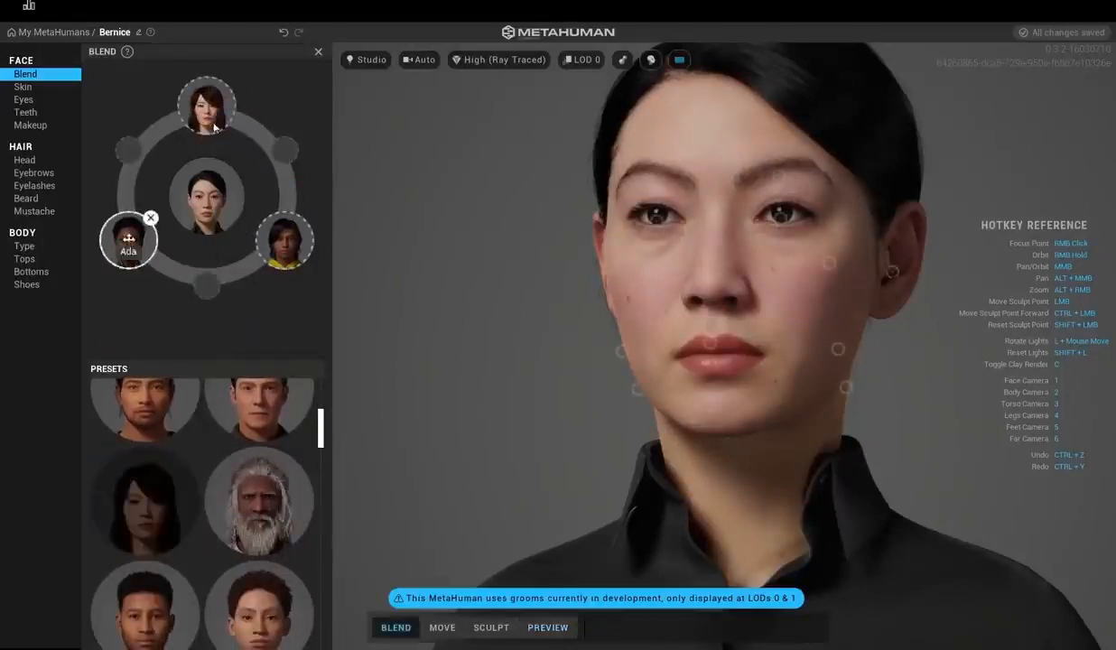
- Blend the eyebrow and mouth regions of the face toward the three assigned presets using their control points
{"action": "middle_click_drag", "start_coordinate": [506, 285], "coordinate": [682, 213]}
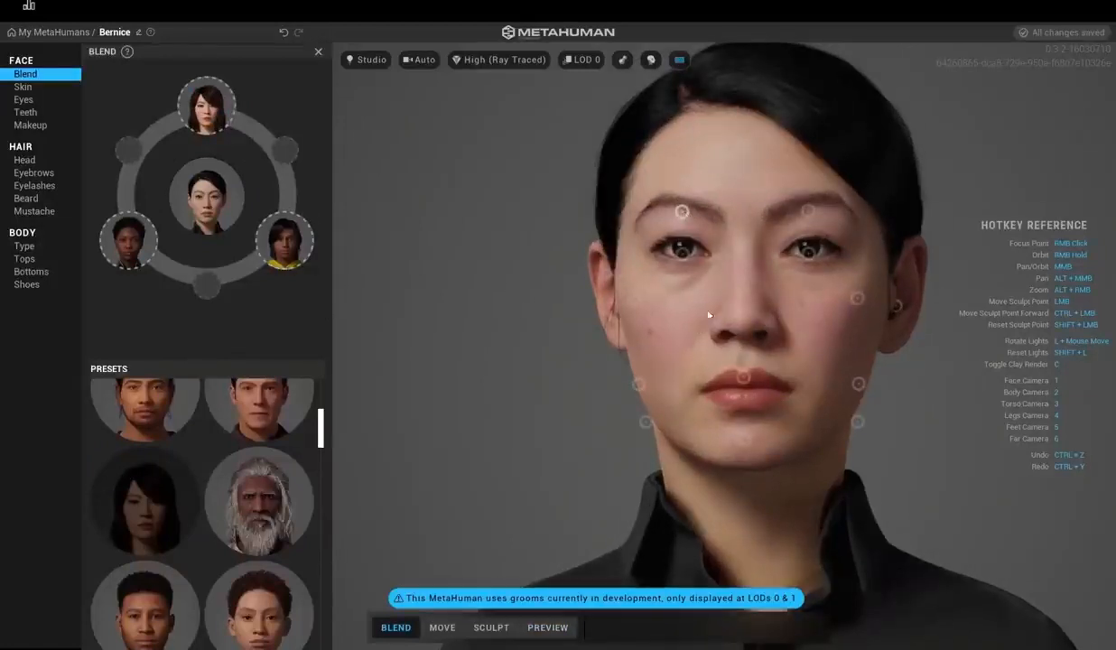
{"action": "left_click", "coordinate": [685, 214]}
{"action": "left_click", "coordinate": [678, 215]}
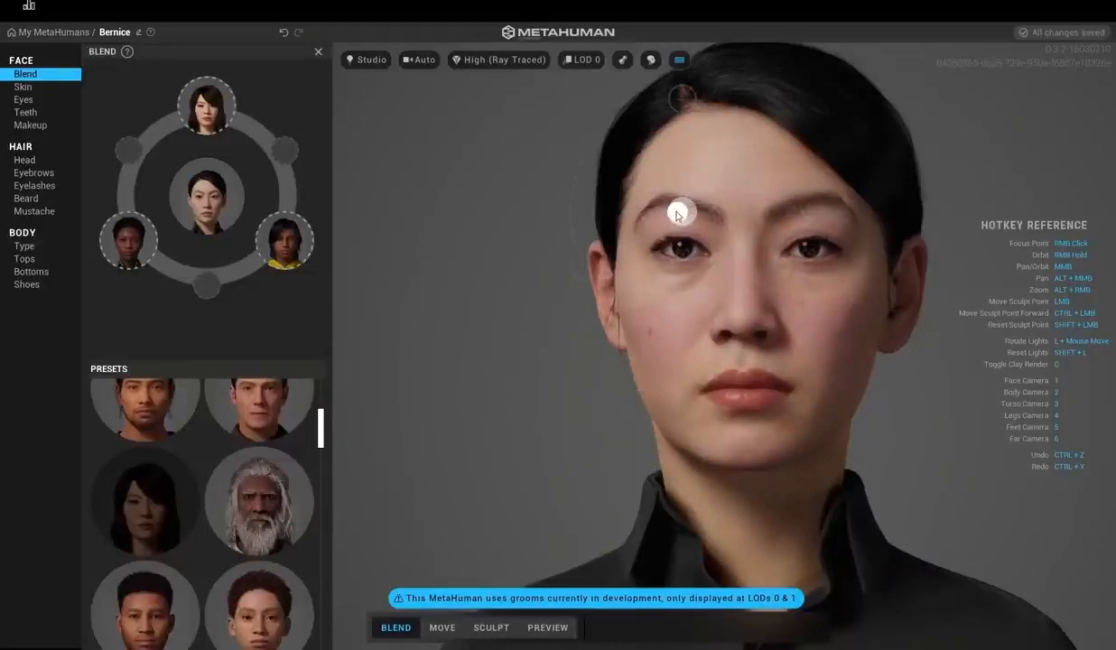
{"action": "left_click_drag", "start_coordinate": [614, 256], "coordinate": [591, 261]}
{"action": "left_click_drag", "start_coordinate": [668, 220], "coordinate": [581, 270]}
{"action": "mouse_move", "coordinate": [711, 239]}
{"action": "left_mouse_down"}
{"action": "mouse_move", "coordinate": [780, 267]}
{"action": "mouse_move", "coordinate": [676, 224]}
{"action": "mouse_move", "coordinate": [686, 218]}
{"action": "mouse_move", "coordinate": [790, 273]}
{"action": "mouse_move", "coordinate": [661, 95]}
{"action": "mouse_move", "coordinate": [640, 206]}
{"action": "mouse_move", "coordinate": [596, 255]}
{"action": "left_mouse_up"}
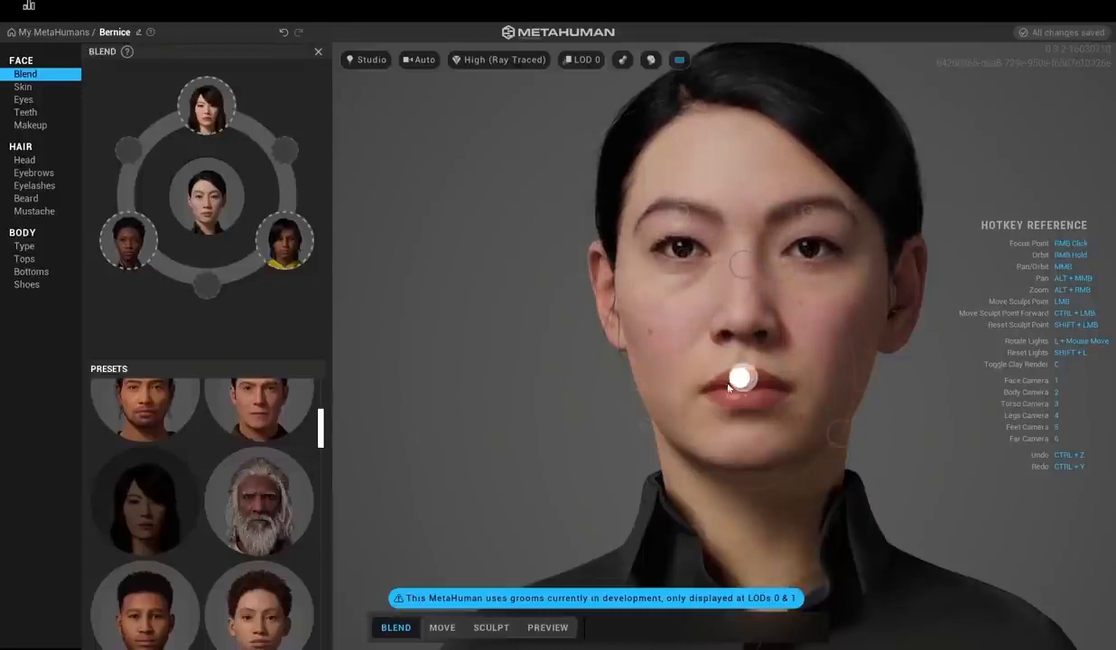
{"action": "left_click_drag", "start_coordinate": [730, 387], "coordinate": [844, 442]}
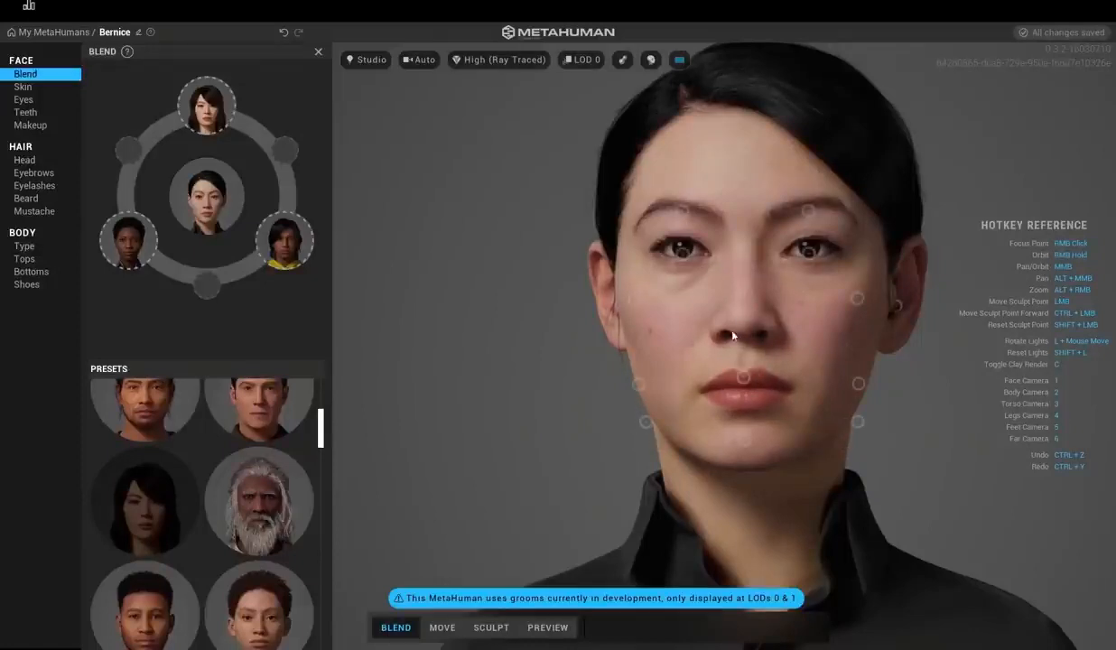
{"action": "right_click_drag", "start_coordinate": [733, 336], "coordinate": [295, 195]}
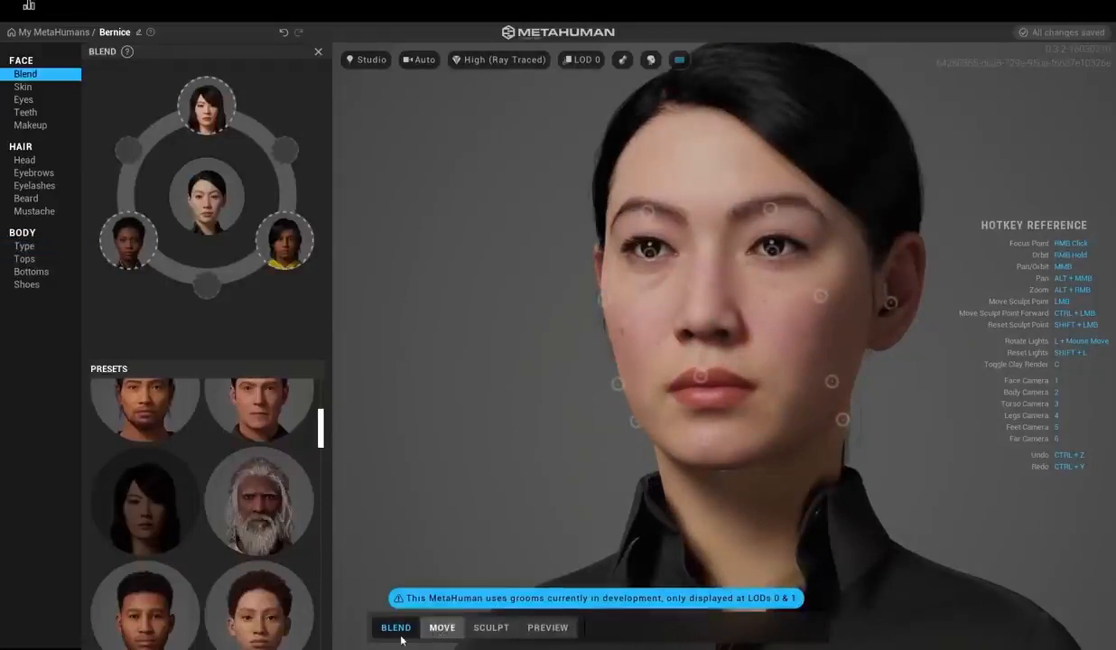
- Switch to Move mode and reposition the ears with their guide curve
{"action": "left_click", "coordinate": [441, 627]}
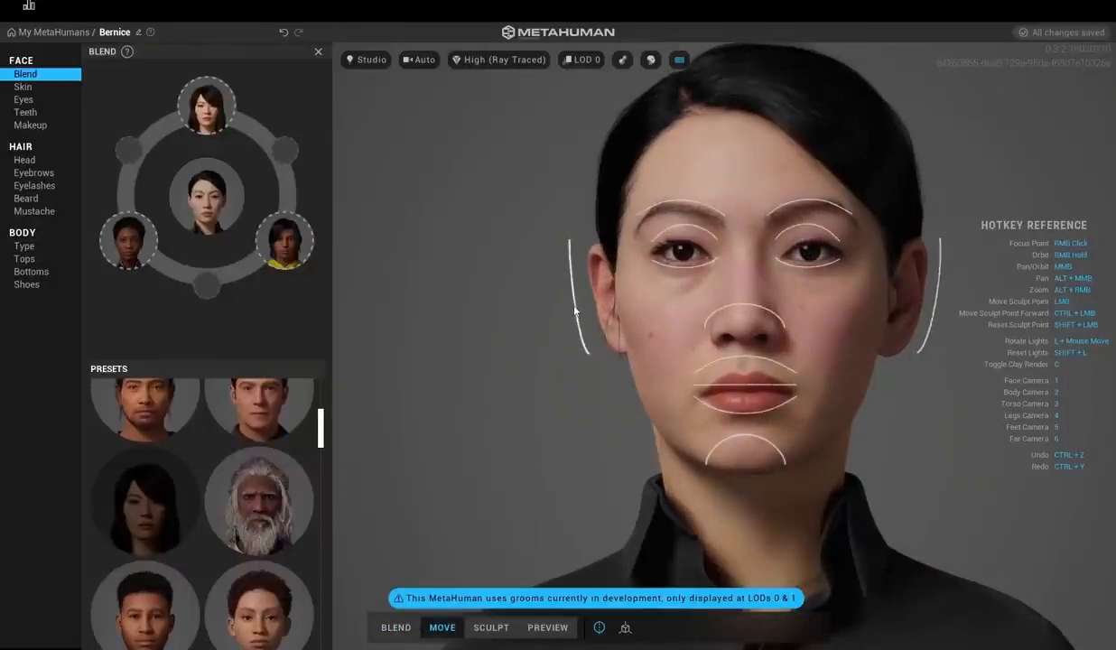
{"action": "left_click_drag", "start_coordinate": [575, 306], "coordinate": [472, 183]}
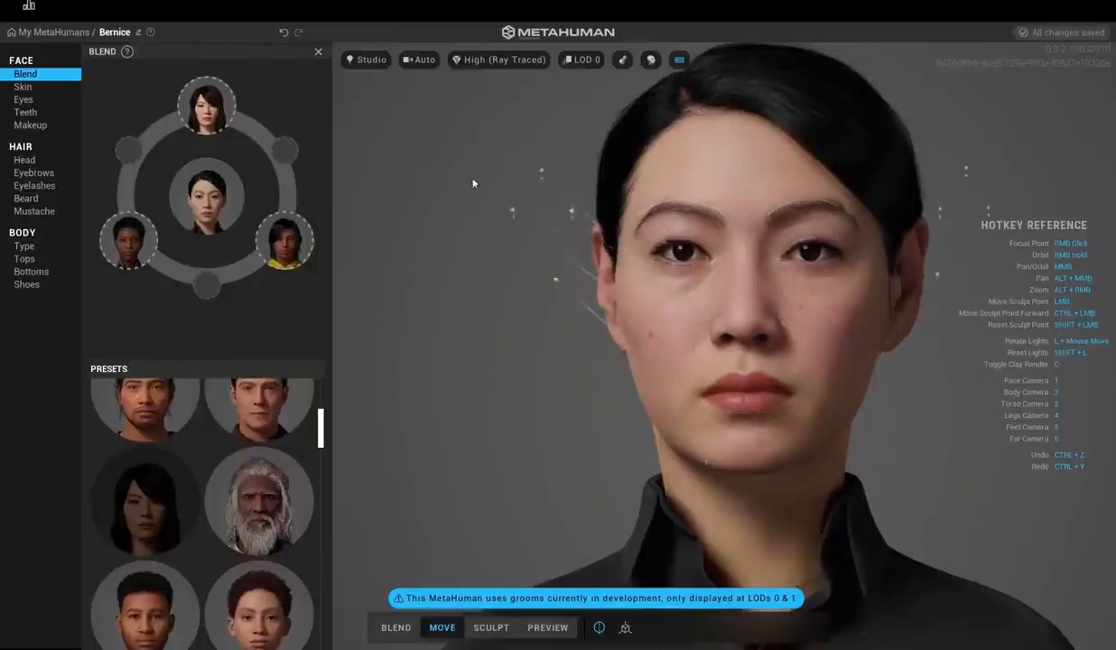
{"action": "left_click_drag", "start_coordinate": [454, 295], "coordinate": [595, 269]}
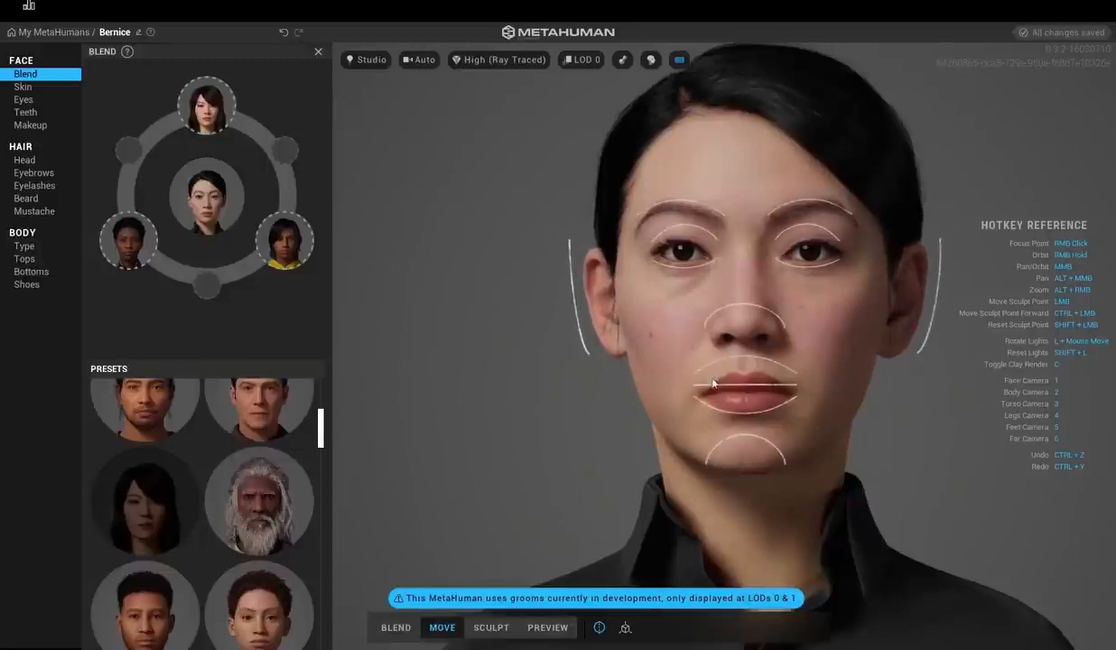
- Adjust the mouth, eyes and chin with their Move mode guide curves
{"action": "left_click_drag", "start_coordinate": [728, 386], "coordinate": [784, 303]}
{"action": "left_click_drag", "start_coordinate": [831, 237], "coordinate": [891, 224]}
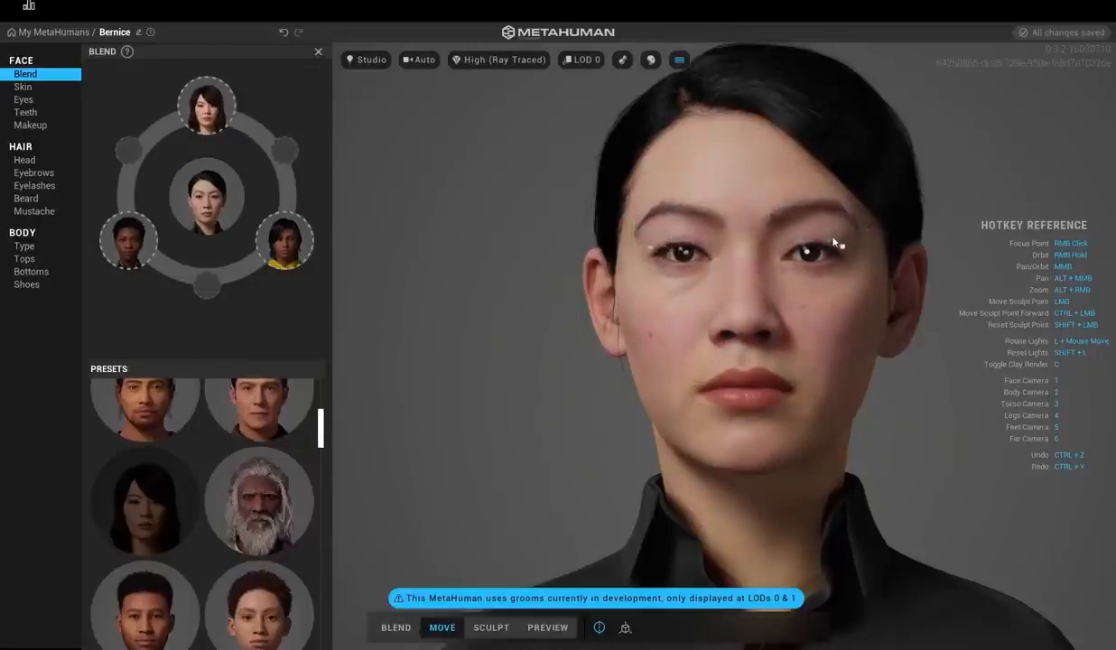
{"action": "mouse_move", "coordinate": [845, 241]}
{"action": "left_mouse_down"}
{"action": "mouse_move", "coordinate": [829, 225]}
{"action": "mouse_move", "coordinate": [824, 236]}
{"action": "left_mouse_up"}
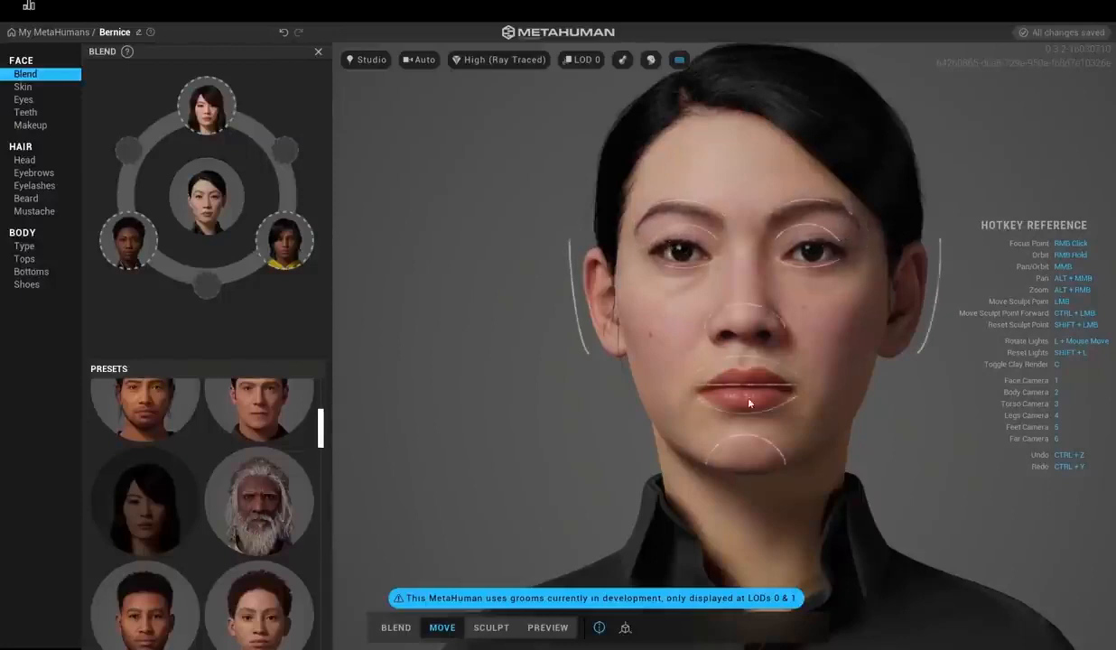
{"action": "left_click_drag", "start_coordinate": [770, 452], "coordinate": [747, 429]}
{"action": "mouse_move", "coordinate": [679, 319]}
{"action": "right_mouse_down"}
{"action": "mouse_move", "coordinate": [715, 342]}
{"action": "mouse_move", "coordinate": [591, 314]}
{"action": "right_mouse_up"}
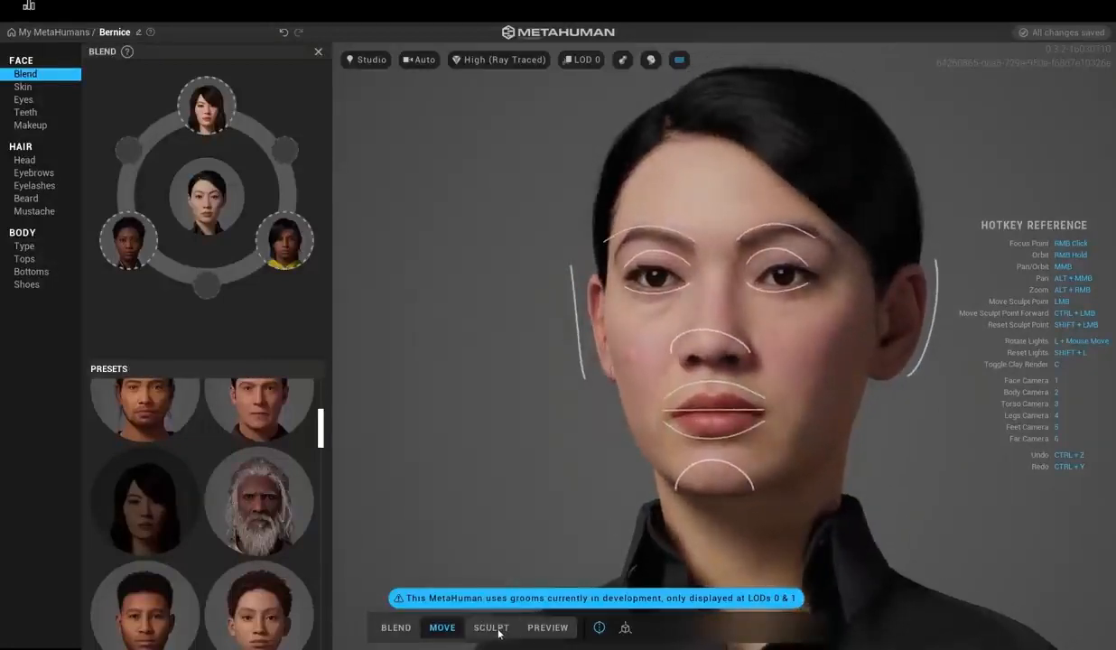
- Switch to Sculpt mode and reshape the nostrils, inner eye corners and upper eyelids with their sculpt points
{"action": "left_click", "coordinate": [492, 629]}
{"action": "right_click_drag", "start_coordinate": [632, 378], "coordinate": [746, 329]}
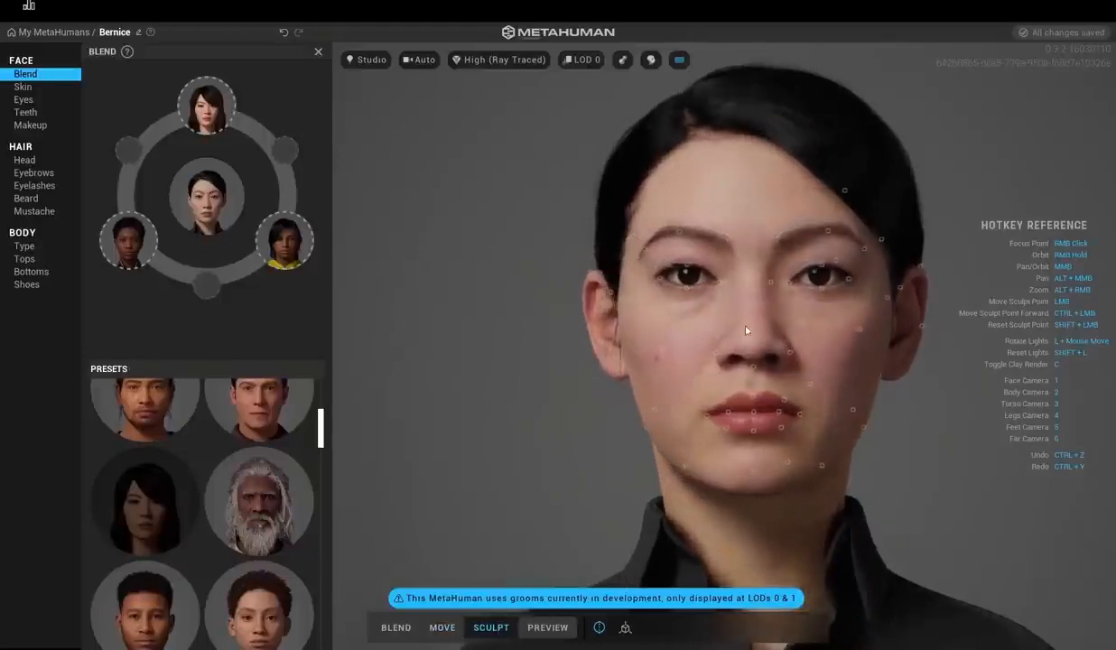
{"action": "scroll", "coordinate": [774, 356], "scroll_direction": "up", "scroll_amount": 5}
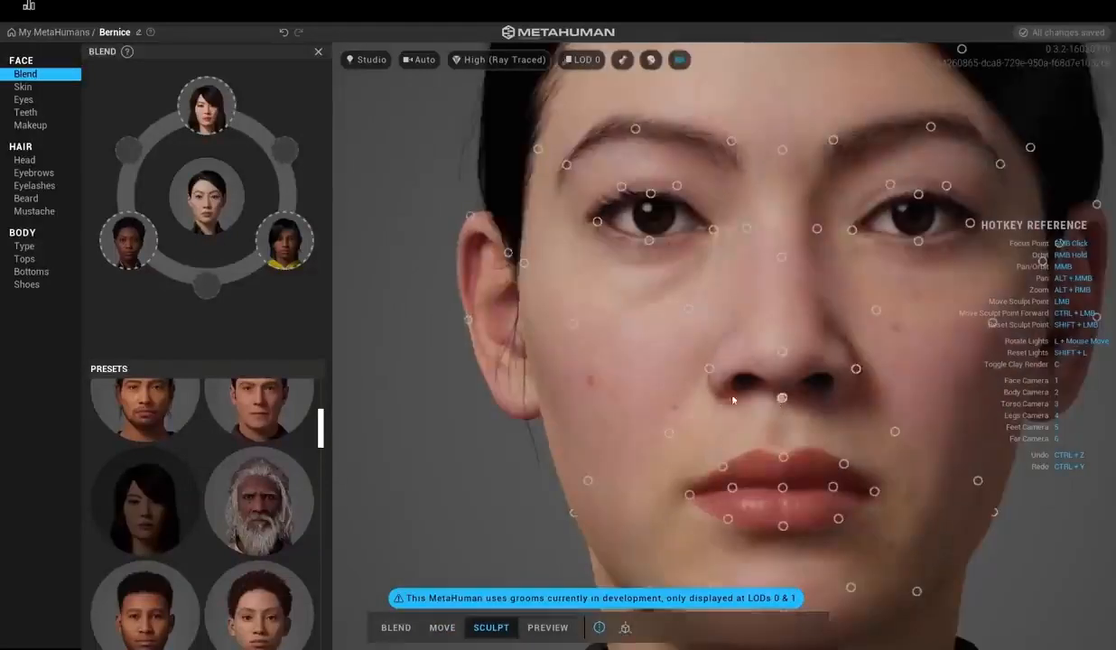
{"action": "scroll", "coordinate": [721, 366], "scroll_direction": "down", "scroll_amount": 2}
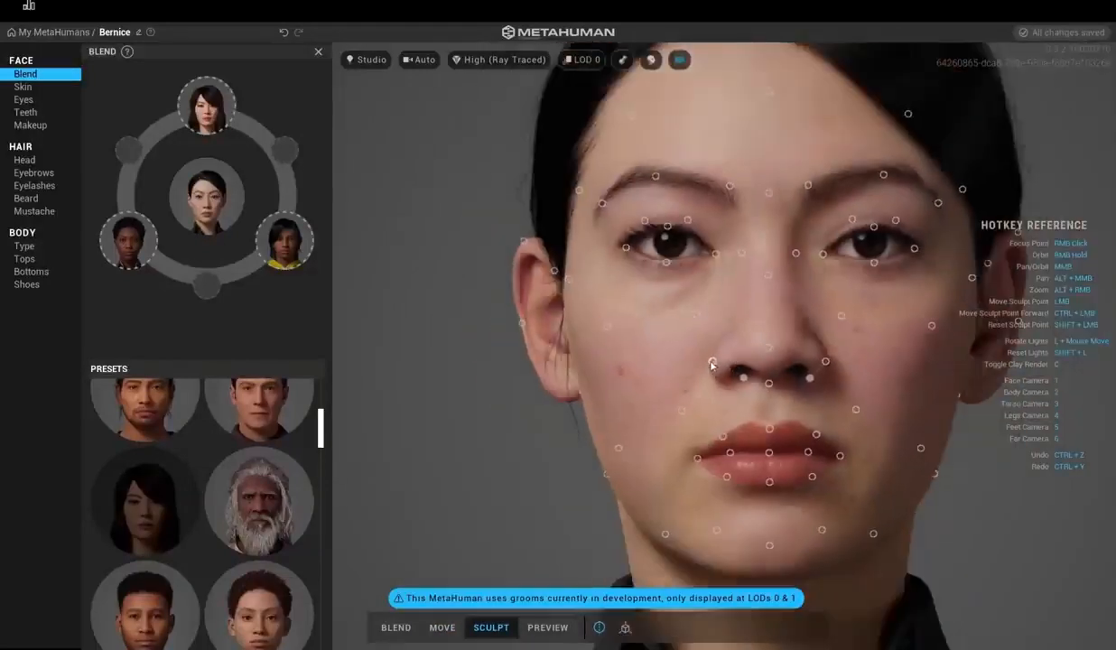
{"action": "mouse_move", "coordinate": [712, 364]}
{"action": "left_mouse_down"}
{"action": "mouse_move", "coordinate": [705, 338]}
{"action": "mouse_move", "coordinate": [687, 348]}
{"action": "mouse_move", "coordinate": [692, 311]}
{"action": "left_mouse_up"}
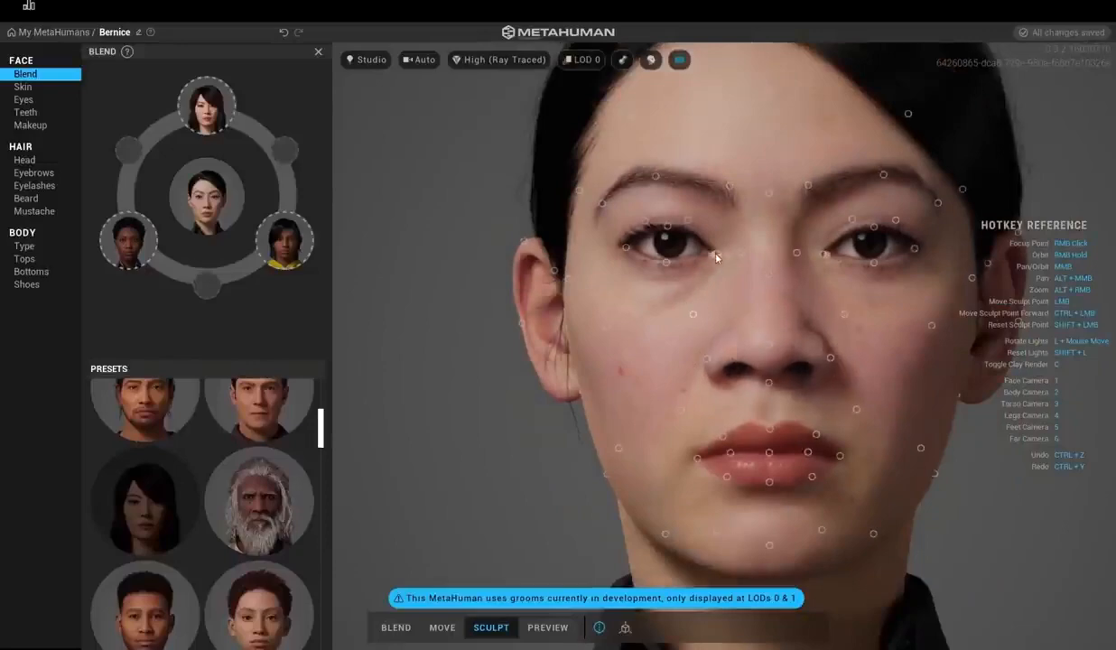
{"action": "mouse_move", "coordinate": [715, 254]}
{"action": "left_mouse_down"}
{"action": "mouse_move", "coordinate": [728, 294]}
{"action": "mouse_move", "coordinate": [721, 264]}
{"action": "left_mouse_up"}
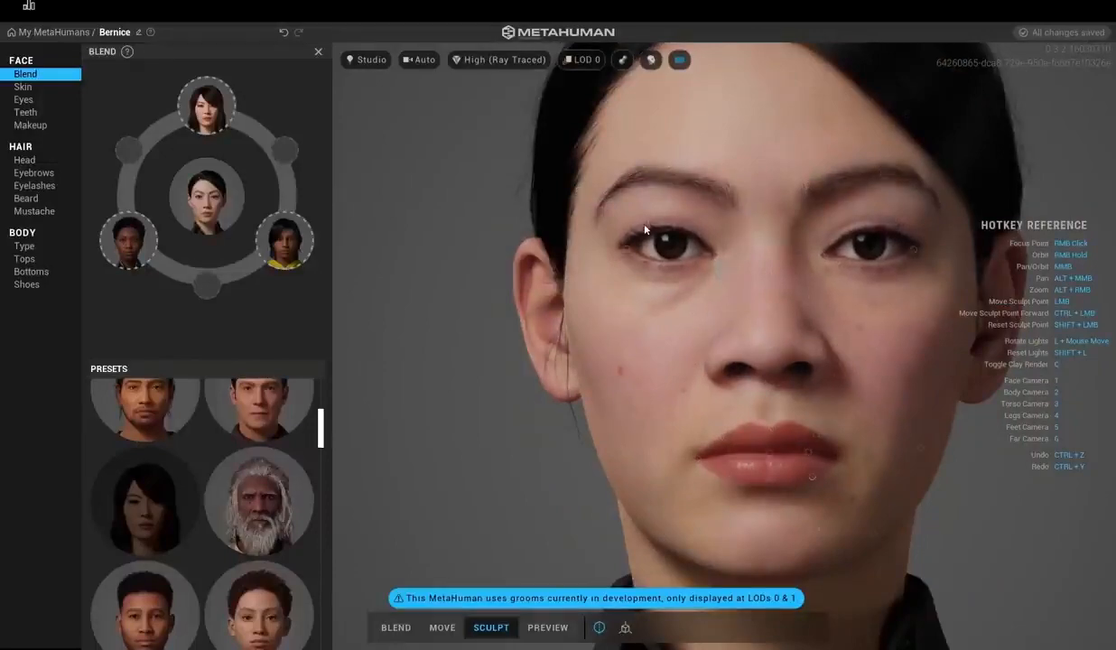
{"action": "mouse_move", "coordinate": [666, 233]}
{"action": "left_mouse_down"}
{"action": "mouse_move", "coordinate": [643, 193]}
{"action": "mouse_move", "coordinate": [668, 191]}
{"action": "mouse_move", "coordinate": [663, 179]}
{"action": "mouse_move", "coordinate": [557, 184]}
{"action": "mouse_move", "coordinate": [542, 226]}
{"action": "left_mouse_up"}
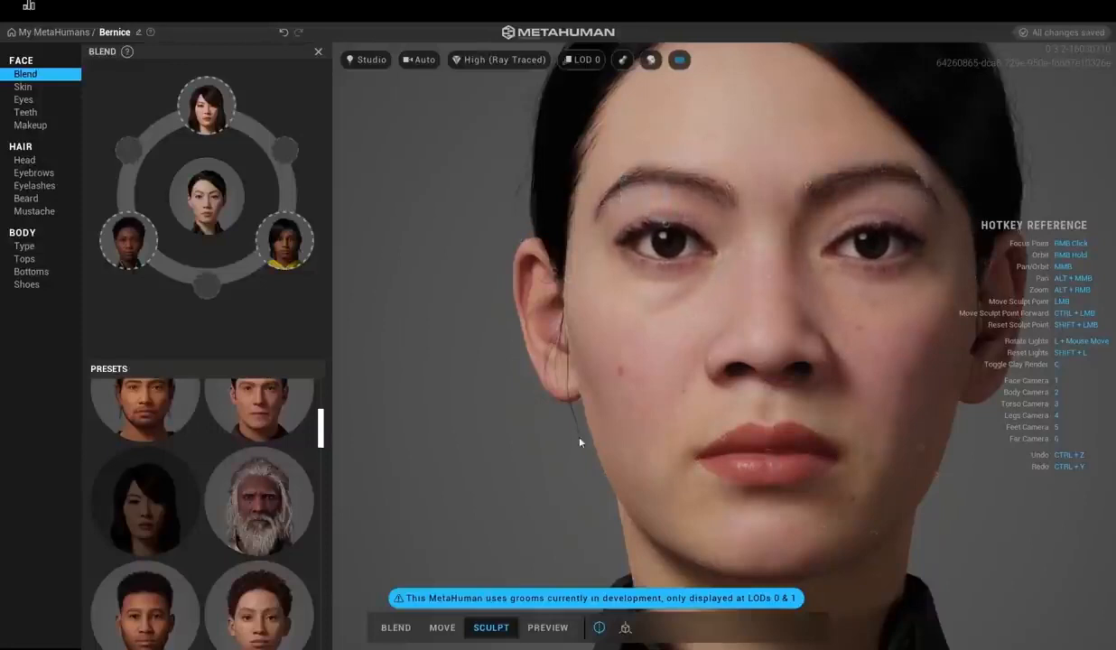
- Switch to Preview mode and view the head at a slight angle
{"action": "scroll", "coordinate": [730, 268], "scroll_direction": "down", "scroll_amount": 4}
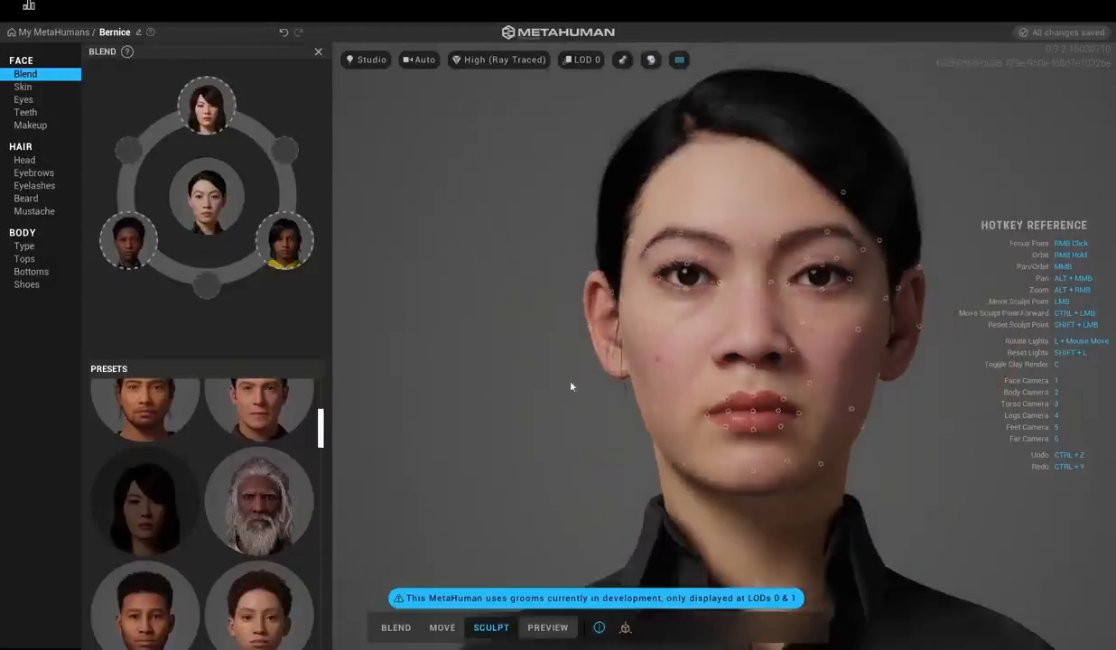
{"action": "left_click", "coordinate": [536, 629]}
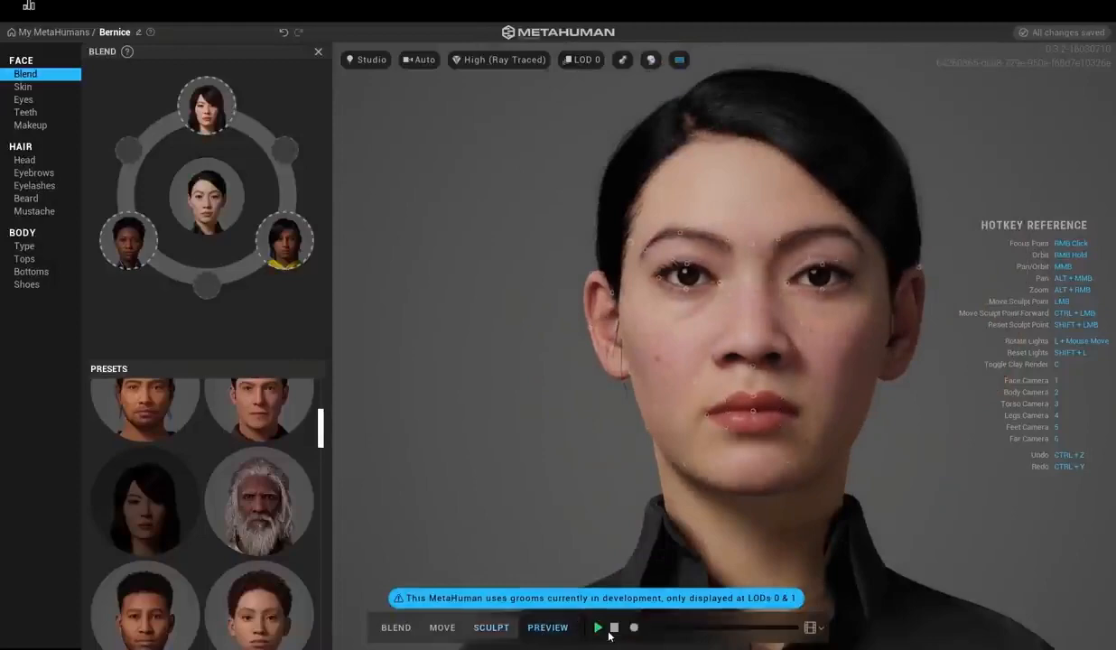
{"action": "right_click_drag", "start_coordinate": [501, 463], "coordinate": [605, 469]}
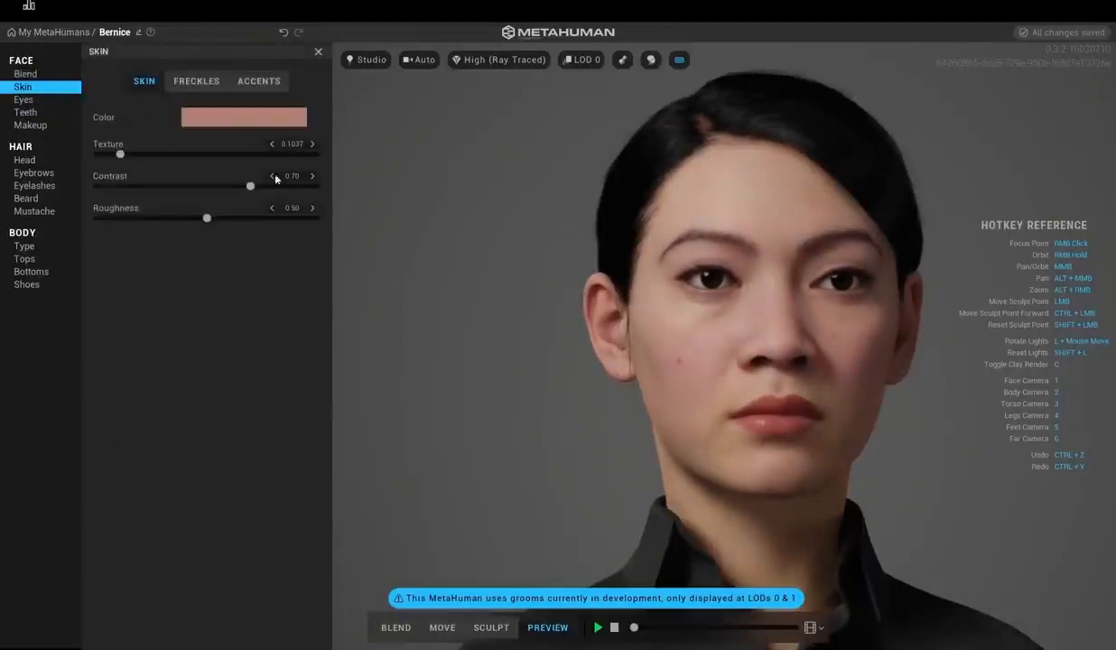
- Darken the skin colour to U 0.70 and V 0.64
{"action": "left_click", "coordinate": [232, 124]}
{"action": "mouse_move", "coordinate": [269, 133]}
{"action": "left_mouse_down"}
{"action": "mouse_move", "coordinate": [284, 195]}
{"action": "mouse_move", "coordinate": [334, 178]}
{"action": "mouse_move", "coordinate": [370, 193]}
{"action": "mouse_move", "coordinate": [370, 209]}
{"action": "left_mouse_up"}
{"action": "left_click_drag", "start_coordinate": [361, 203], "coordinate": [331, 193]}
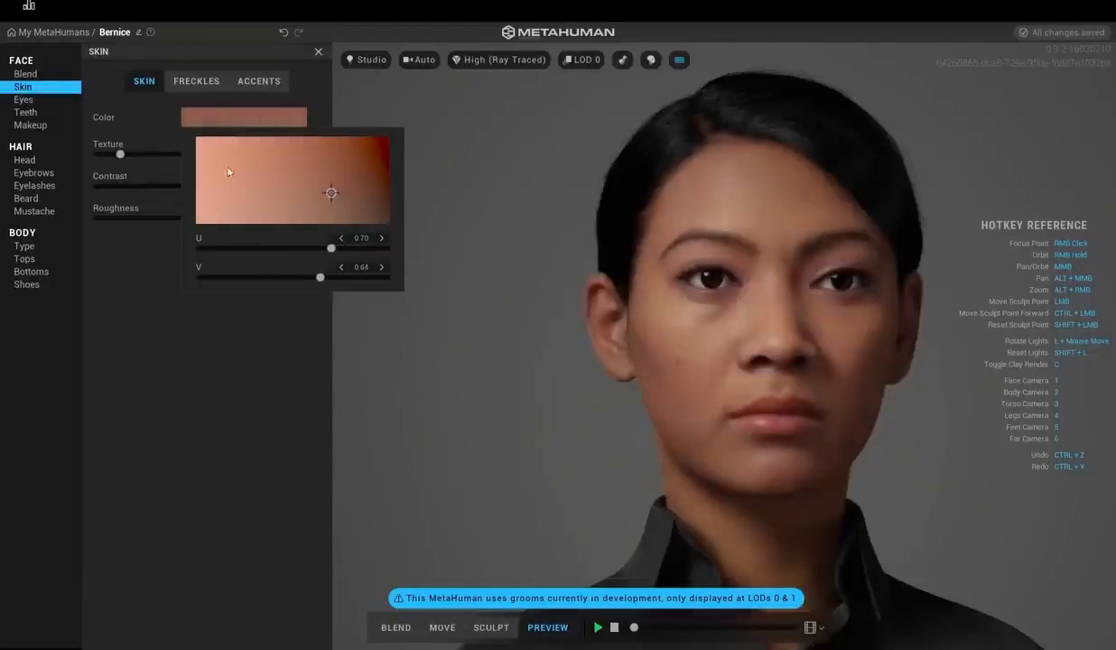
{"action": "left_click", "coordinate": [126, 142]}
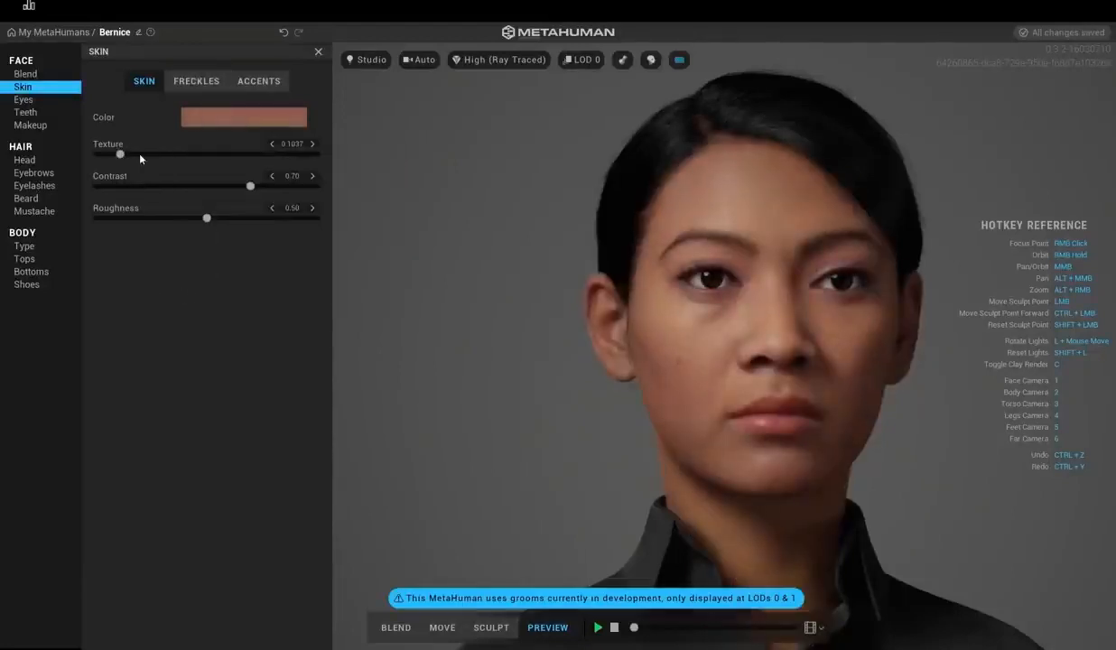
- Set the skin texture to 0.3856, contrast to 0.61 and roughness to 0.11, and check the face from the side and front
{"action": "left_click_drag", "start_coordinate": [127, 157], "coordinate": [280, 160]}
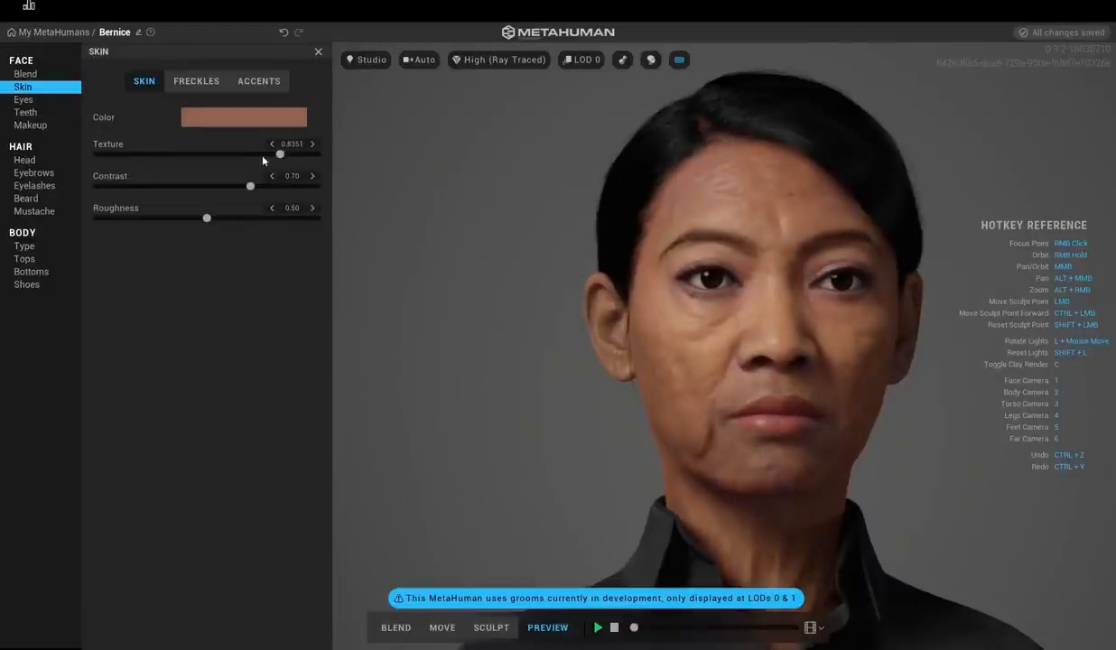
{"action": "left_click_drag", "start_coordinate": [242, 160], "coordinate": [177, 156]}
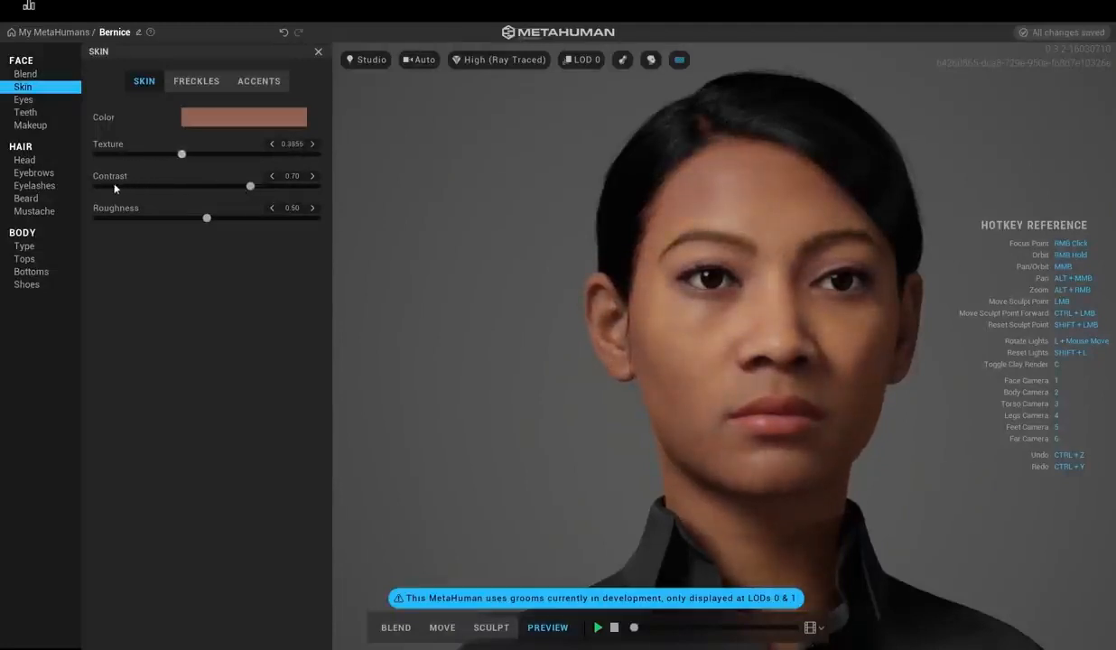
{"action": "left_click_drag", "start_coordinate": [114, 186], "coordinate": [231, 186]}
{"action": "left_click_drag", "start_coordinate": [202, 223], "coordinate": [120, 223]}
{"action": "right_click_drag", "start_coordinate": [755, 245], "coordinate": [575, 242]}
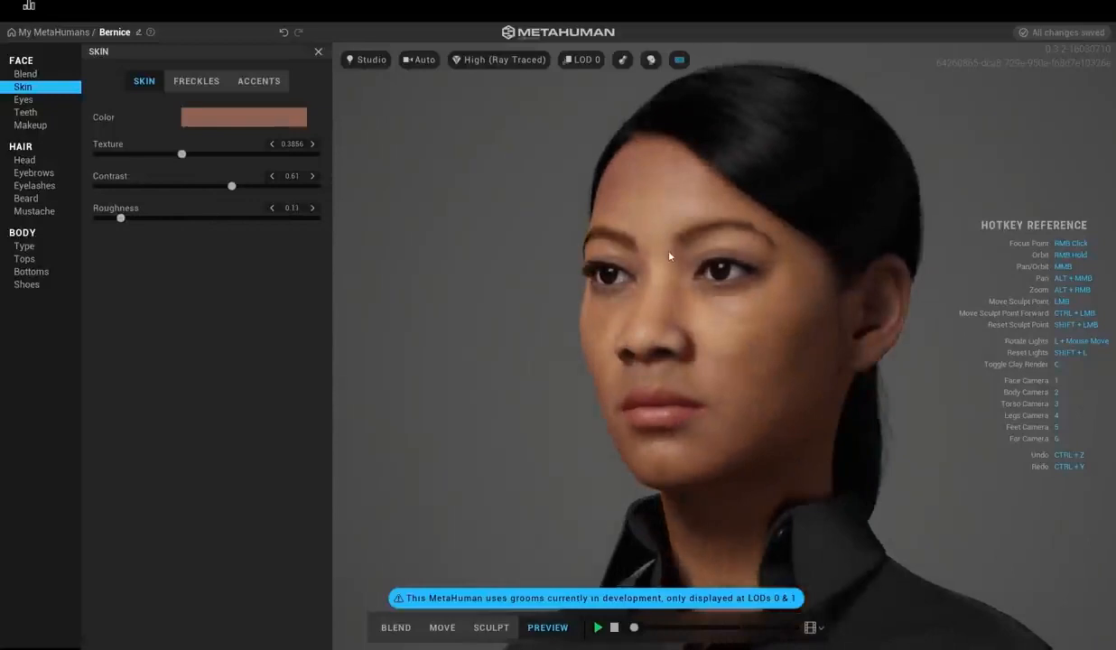
{"action": "scroll", "coordinate": [669, 258], "scroll_direction": "down", "scroll_amount": 3}
{"action": "scroll", "coordinate": [713, 287], "scroll_direction": "up", "scroll_amount": 3}
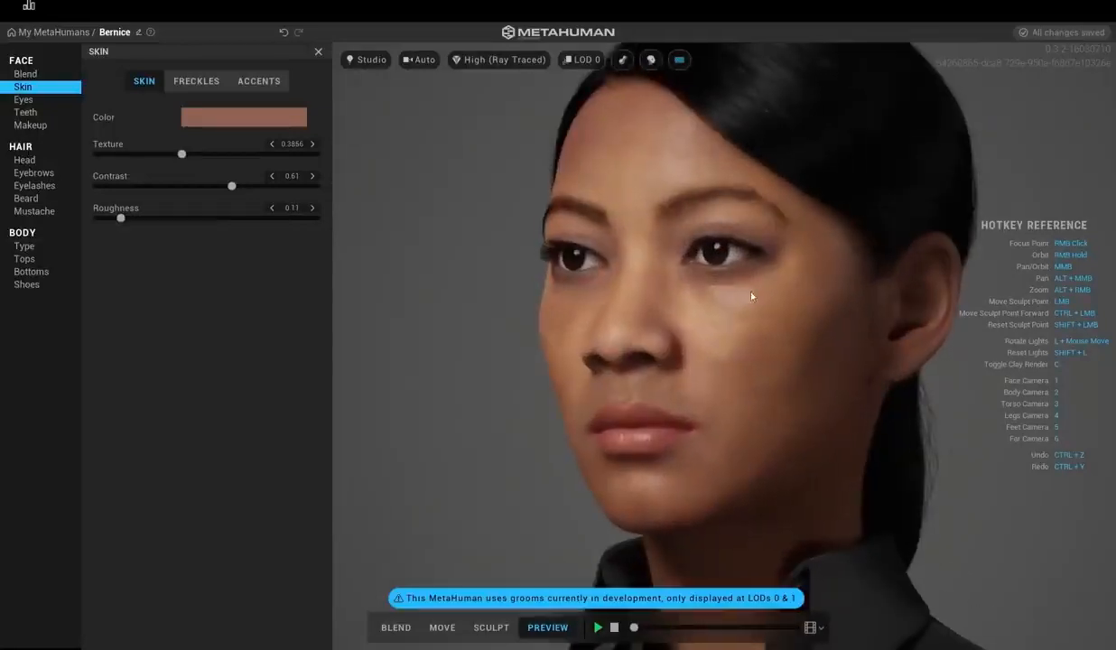
{"action": "key", "text": "1"}
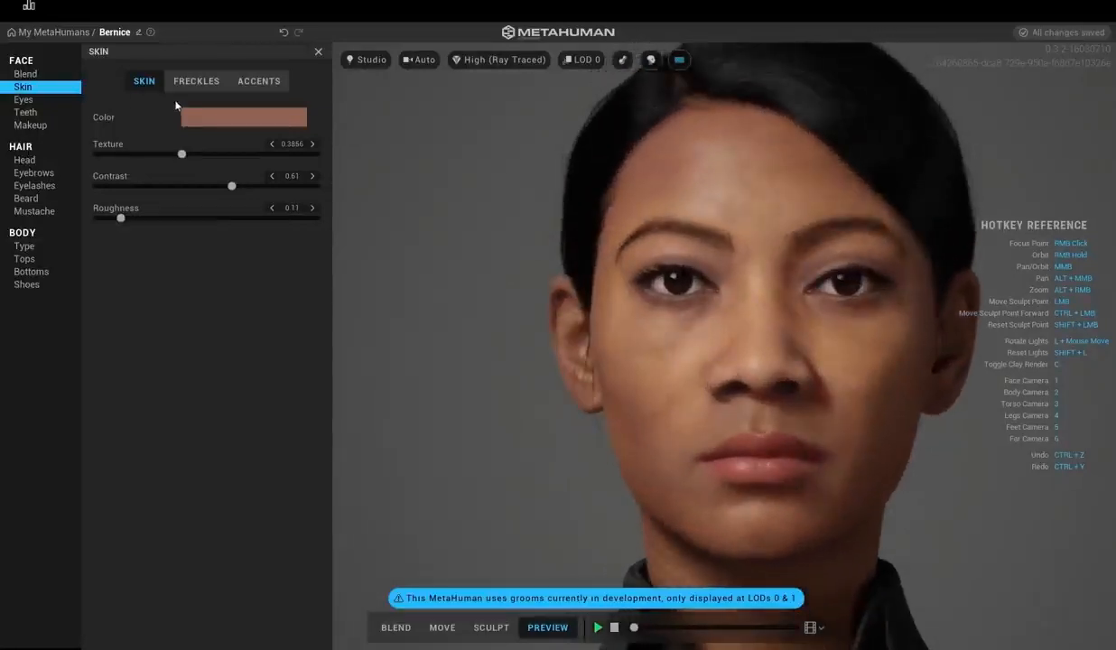
- Try the first freckle pattern with density 0.70 and strength 0.30
{"action": "left_click", "coordinate": [196, 81]}
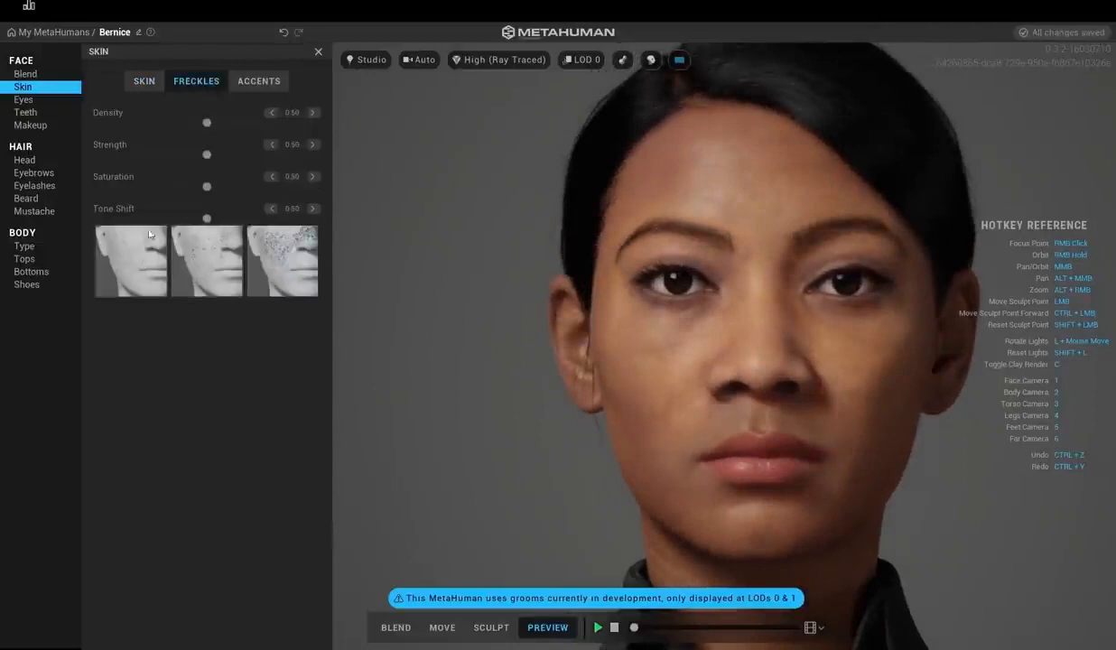
{"action": "left_click", "coordinate": [135, 269]}
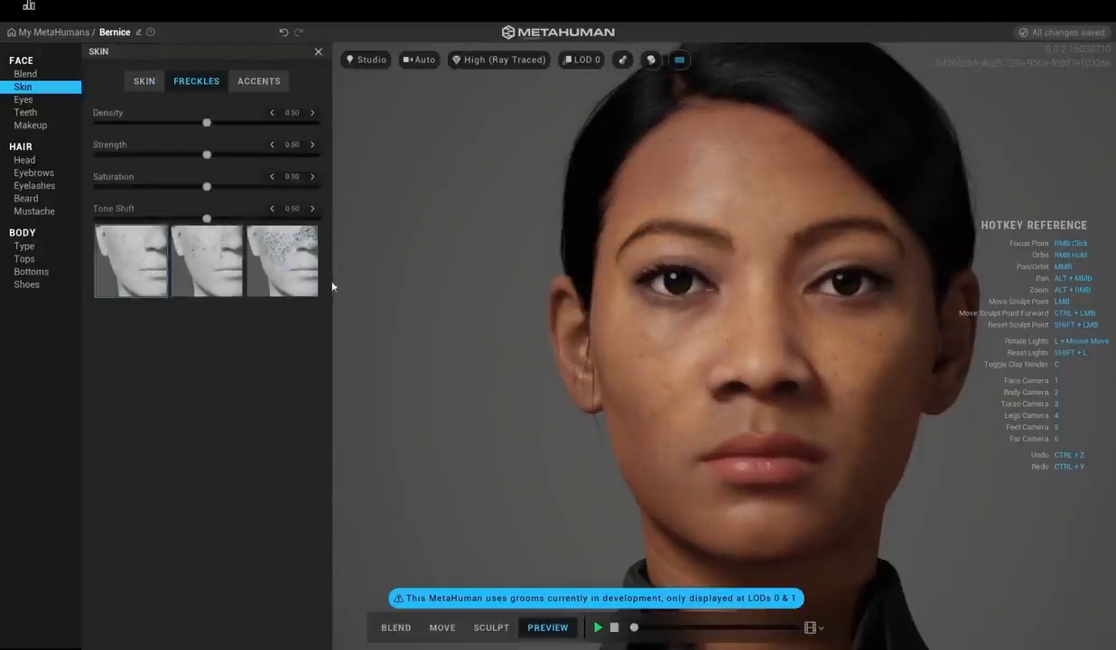
{"action": "left_click_drag", "start_coordinate": [207, 124], "coordinate": [287, 124]}
{"action": "left_click_drag", "start_coordinate": [210, 155], "coordinate": [160, 155]}
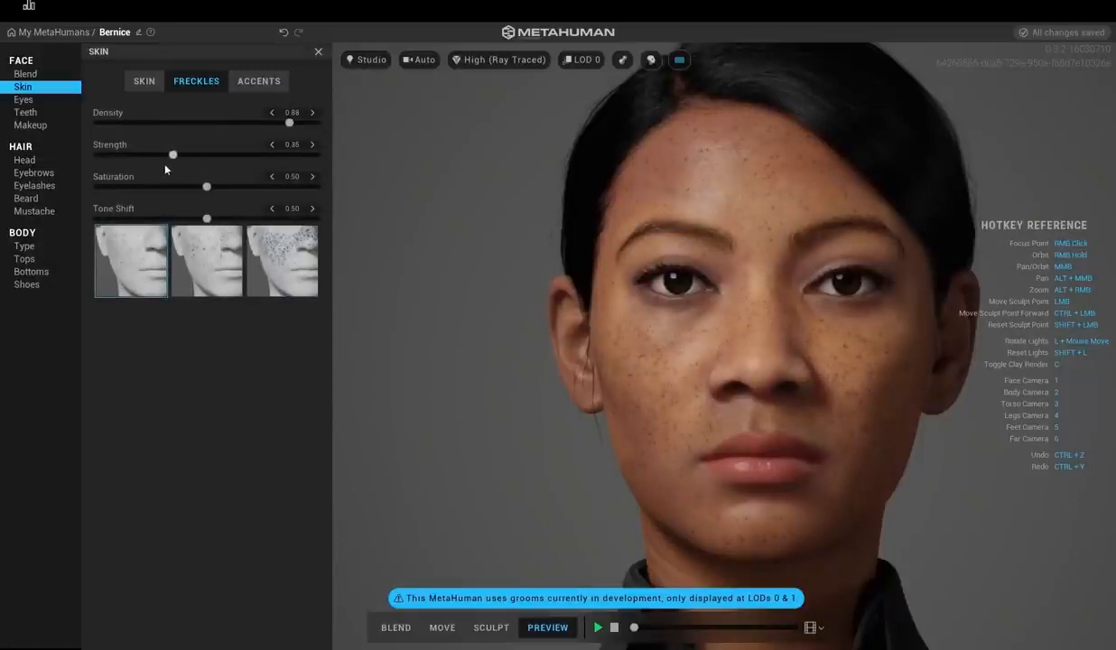
{"action": "left_click_drag", "start_coordinate": [289, 124], "coordinate": [249, 123]}
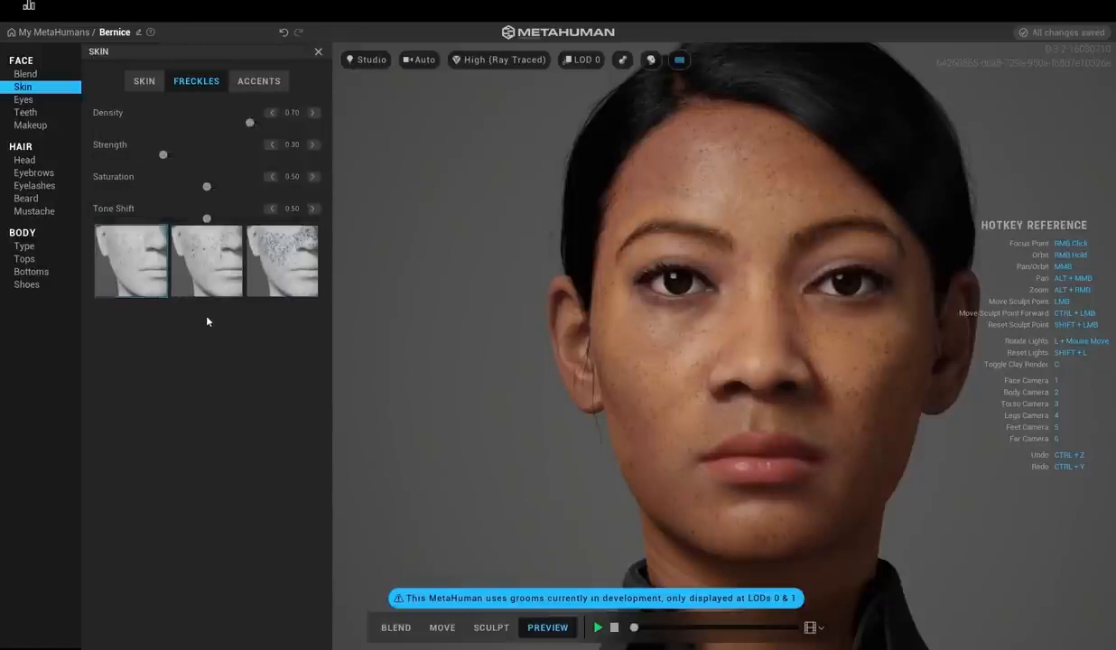
- Try a cheek skin accent with redness 0.68 and inspect both cheeks
{"action": "left_click", "coordinate": [255, 84]}
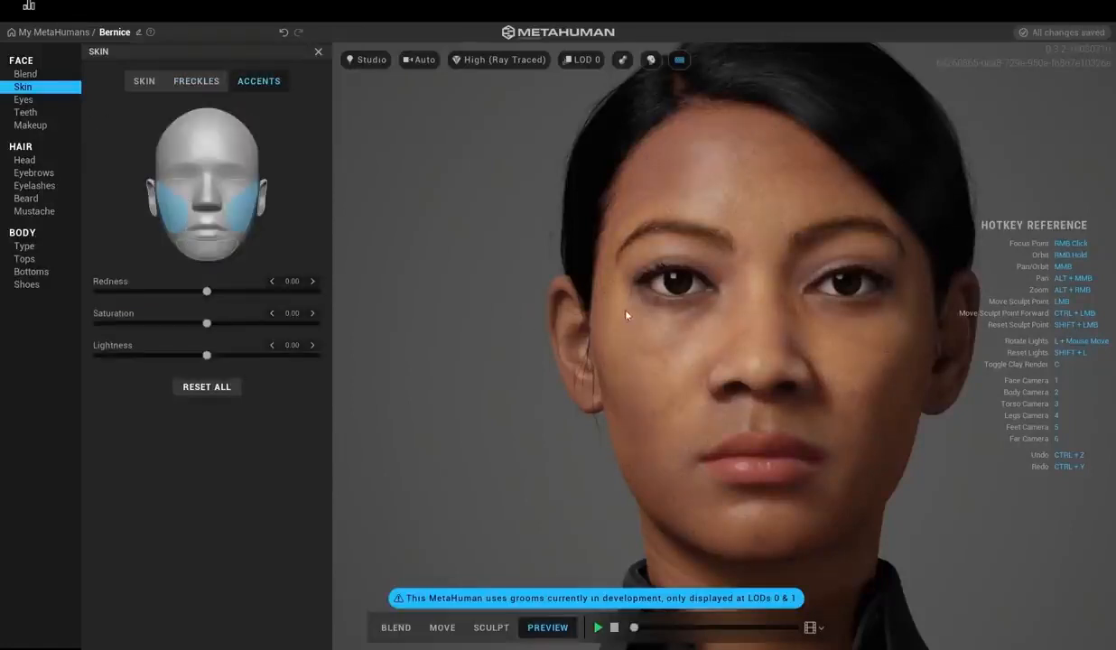
{"action": "left_click_drag", "start_coordinate": [207, 291], "coordinate": [289, 308]}
{"action": "middle_click_drag", "start_coordinate": [640, 327], "coordinate": [610, 304]}
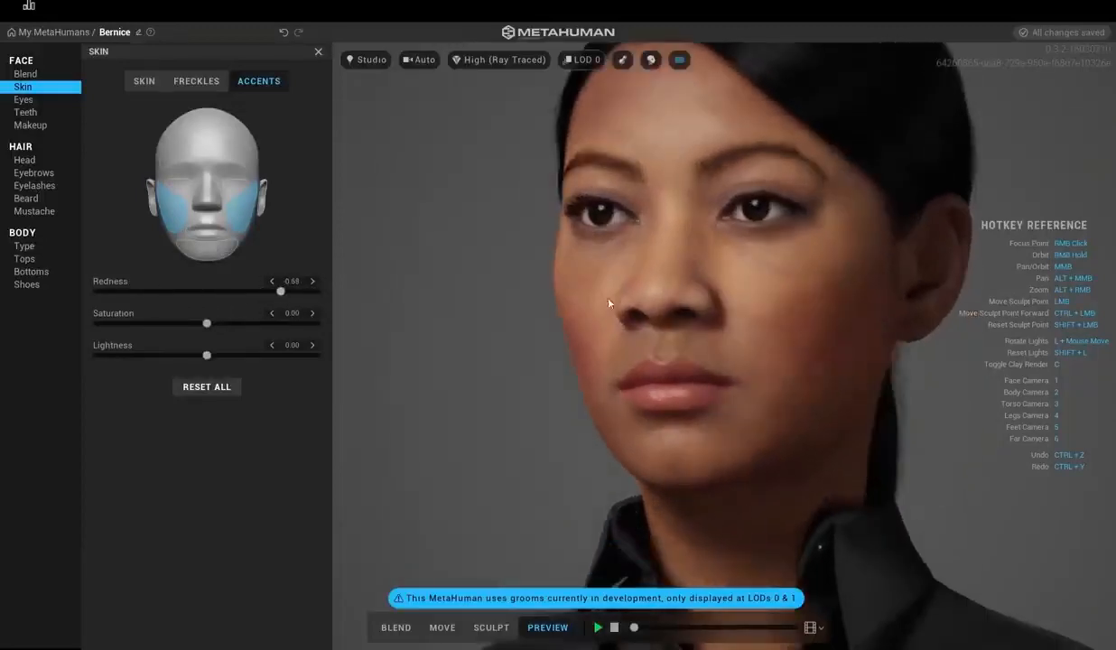
{"action": "middle_click_drag", "start_coordinate": [826, 335], "coordinate": [704, 375]}
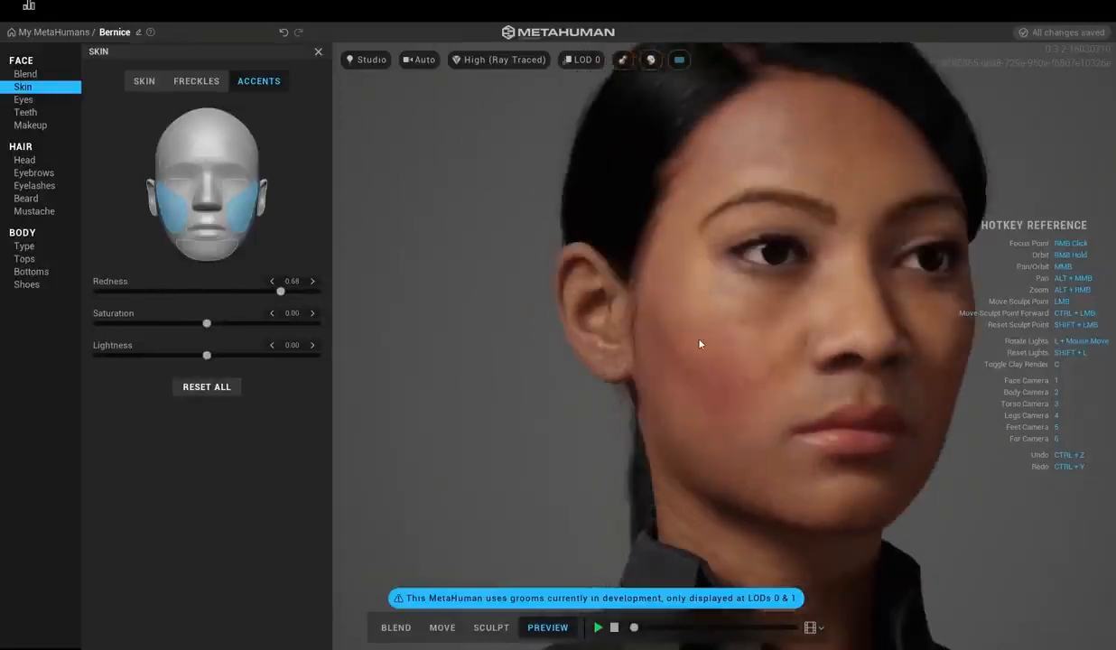
- Try cheek accent values of -0.77 redness and -0.91 saturation, viewing the face from both sides
{"action": "left_click_drag", "start_coordinate": [280, 291], "coordinate": [161, 291]}
{"action": "left_click_drag", "start_coordinate": [207, 323], "coordinate": [107, 323]}
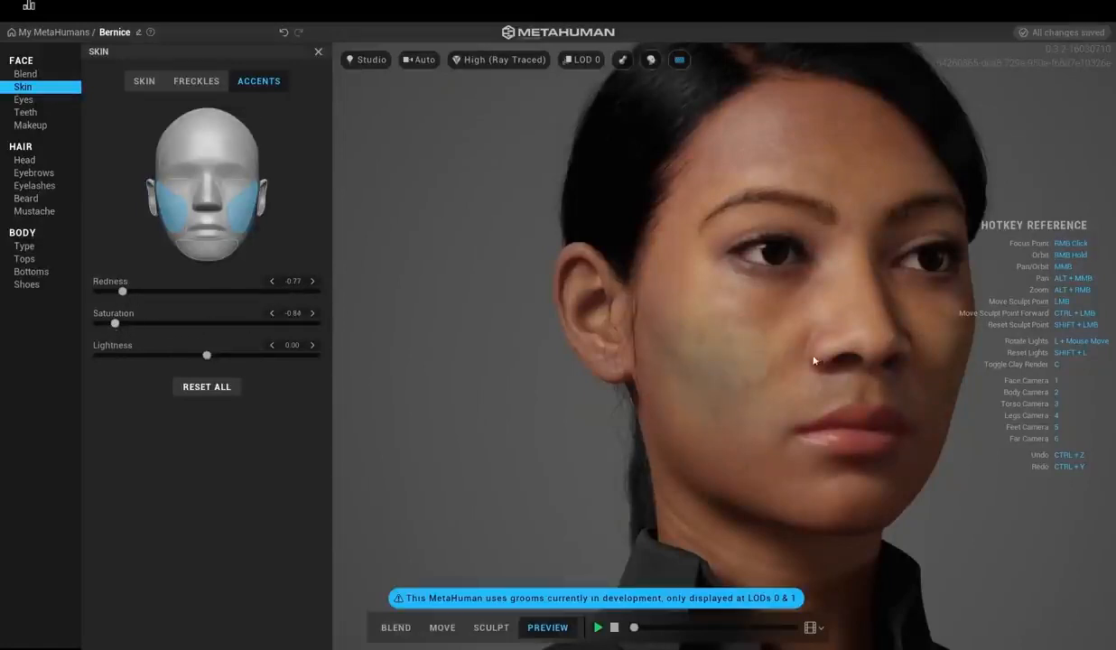
{"action": "right_click_drag", "start_coordinate": [750, 349], "coordinate": [472, 321]}
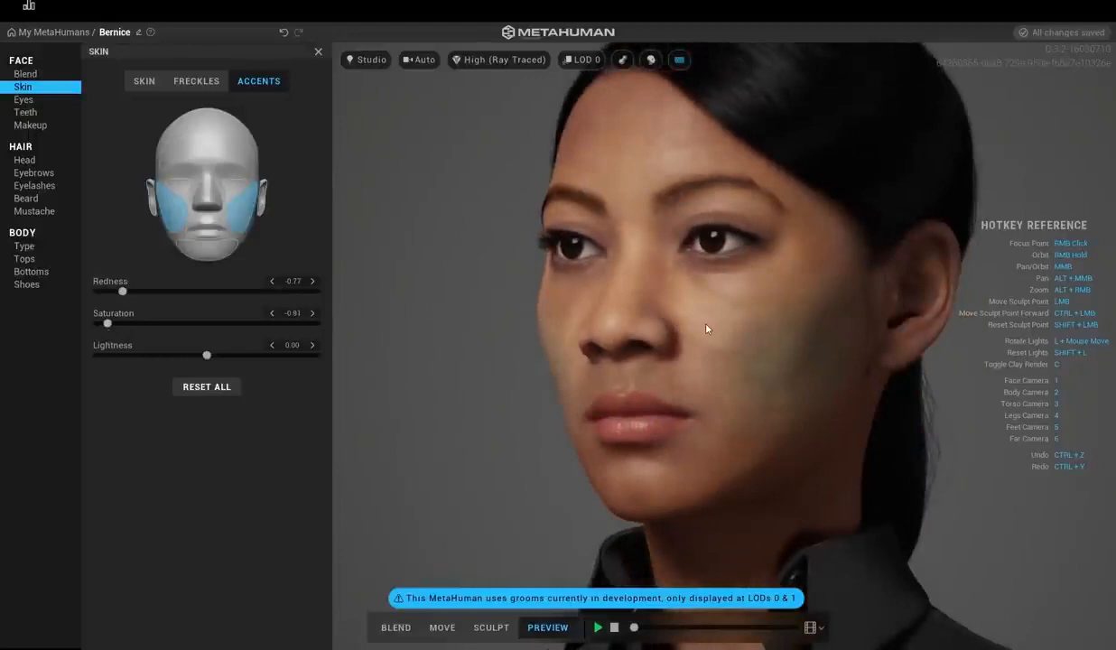
{"action": "right_click_drag", "start_coordinate": [692, 331], "coordinate": [812, 335]}
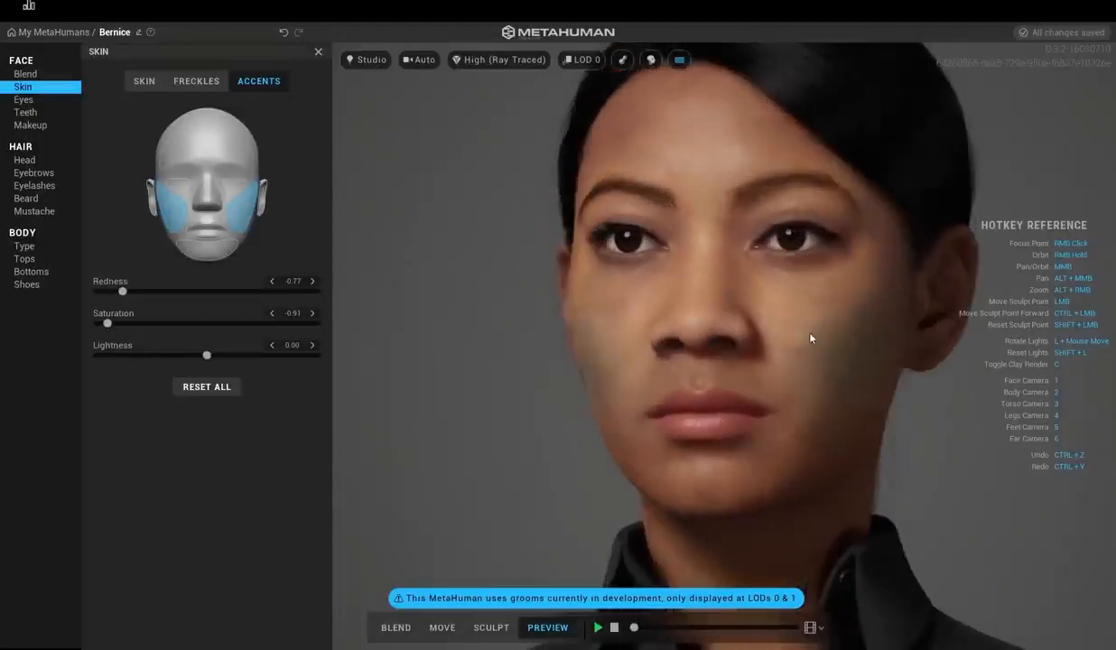
{"action": "right_click_drag", "start_coordinate": [742, 319], "coordinate": [699, 82]}
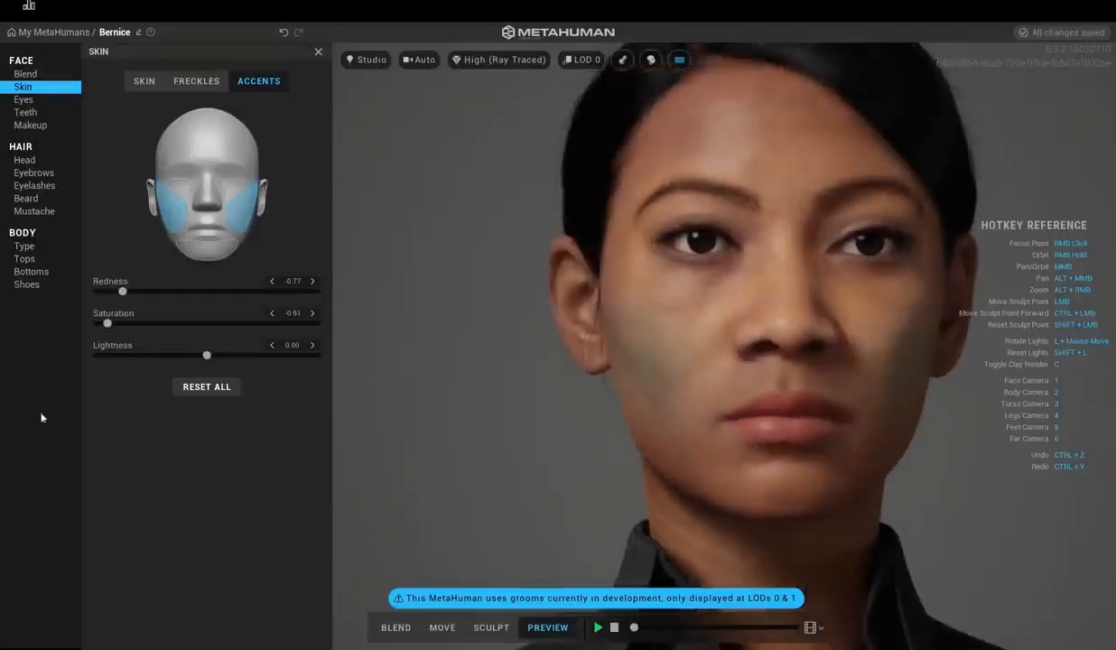
- Try darker and lighter cheek accent lightness values and reset all skin accents
{"action": "left_click_drag", "start_coordinate": [206, 355], "coordinate": [145, 355]}
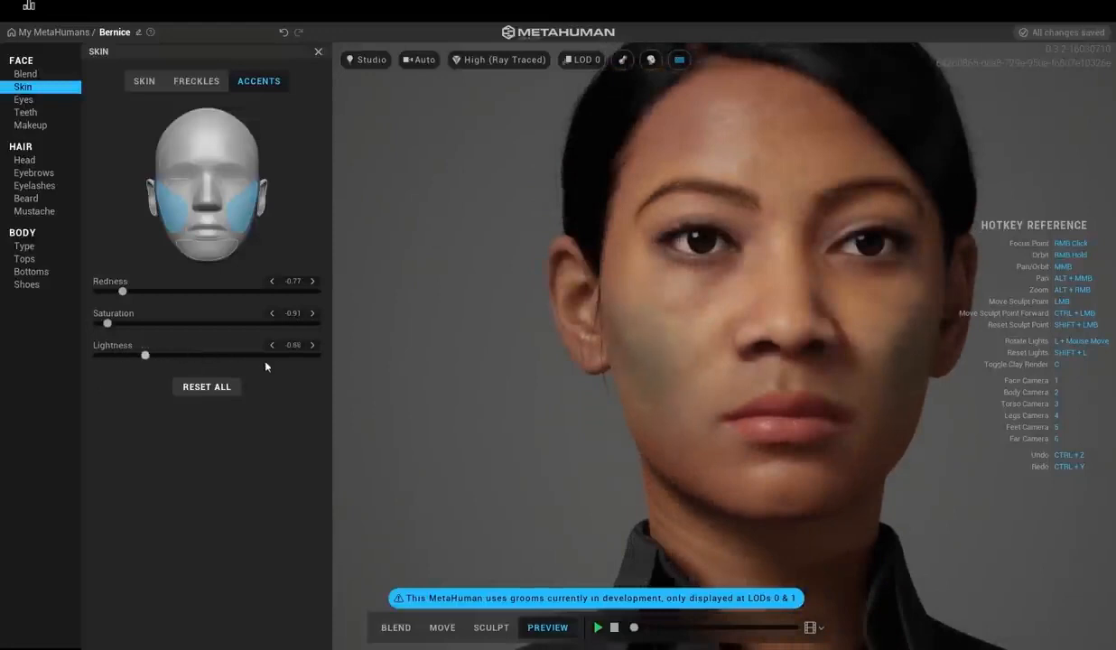
{"action": "left_click_drag", "start_coordinate": [266, 365], "coordinate": [175, 358]}
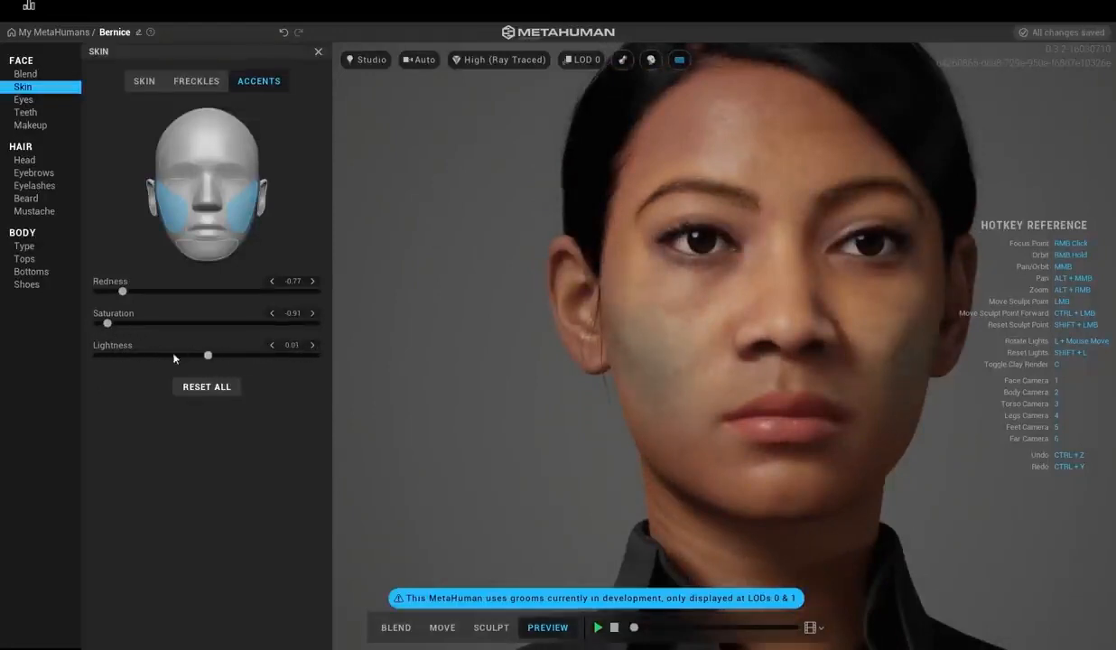
{"action": "left_click", "coordinate": [194, 387]}
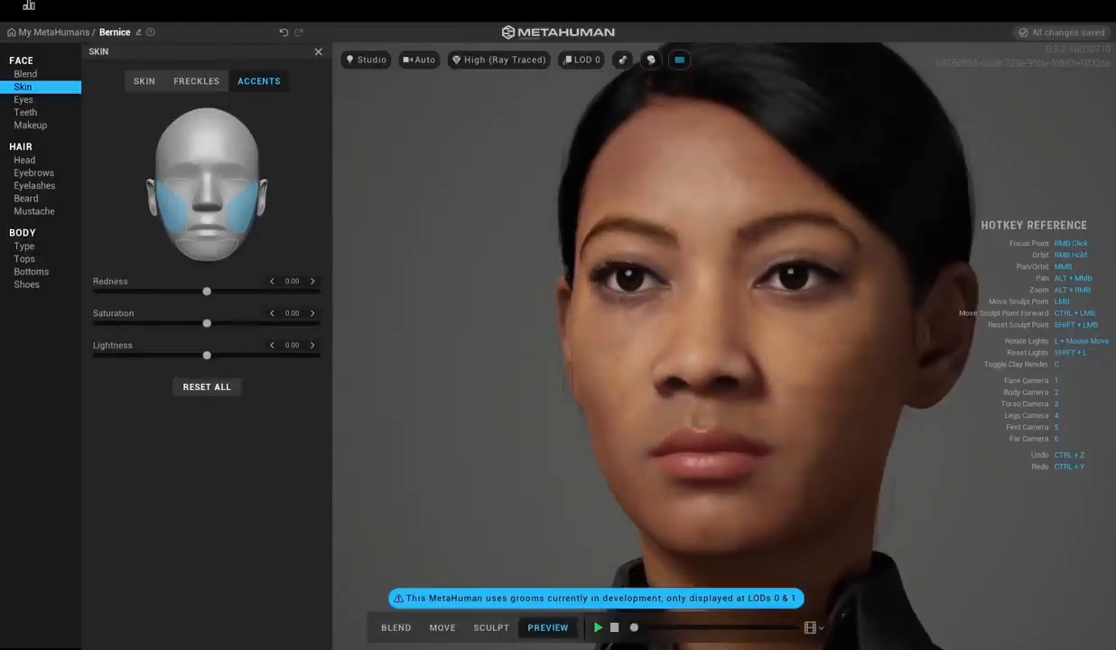
- Apply the olive-green eye preset in the middle of the last row
{"action": "left_click", "coordinate": [23, 99]}
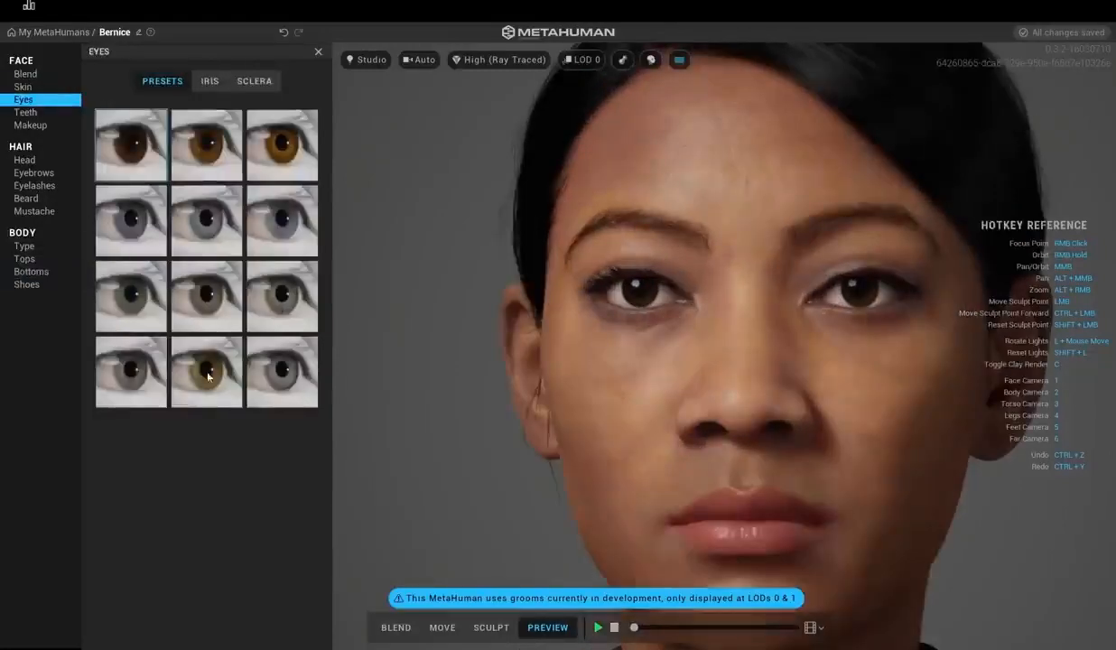
{"action": "left_click", "coordinate": [210, 370]}
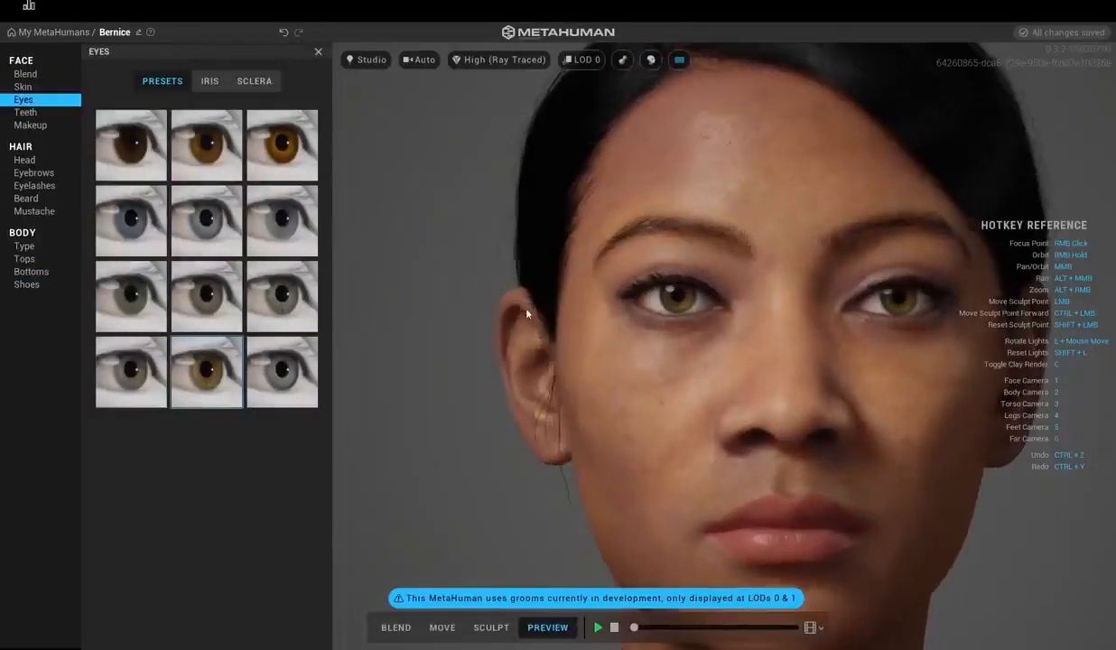
- Target only the left eye's iris and change its base and detail colours to dark blue
{"action": "left_click", "coordinate": [209, 83]}
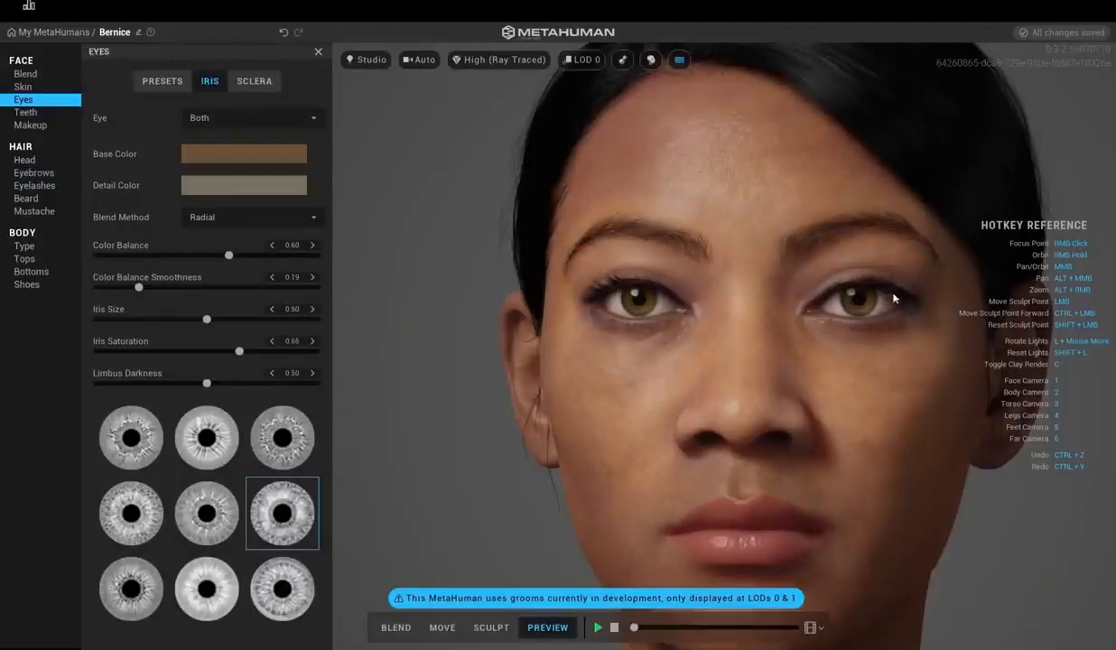
{"action": "left_click", "coordinate": [232, 160]}
{"action": "left_click", "coordinate": [205, 119]}
{"action": "left_click", "coordinate": [205, 127]}
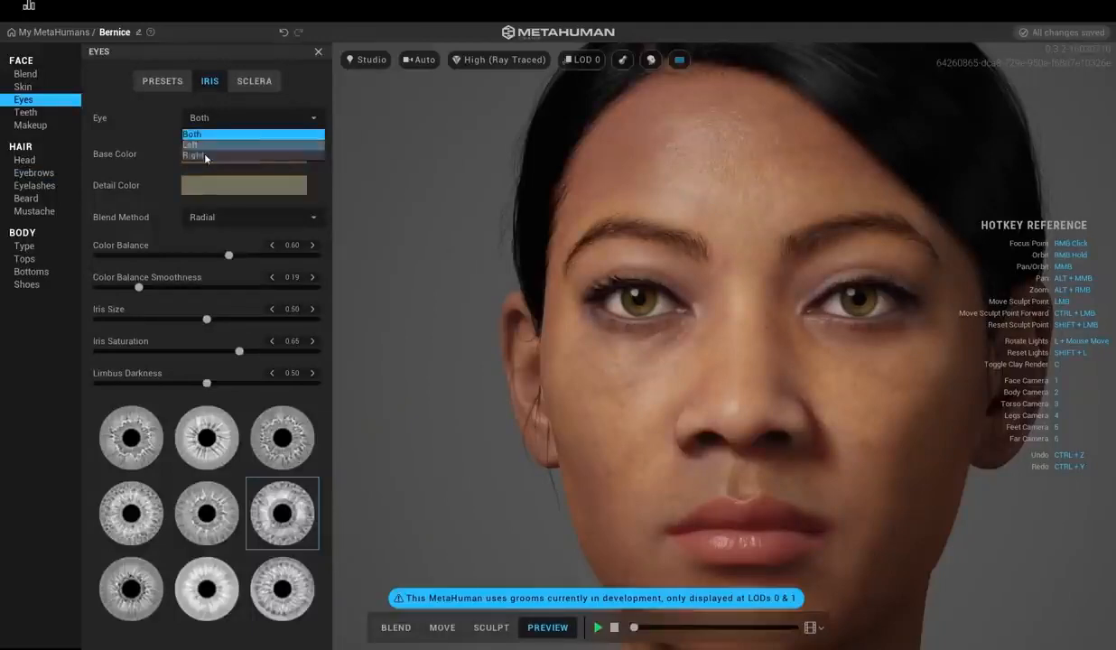
{"action": "left_click", "coordinate": [209, 141]}
{"action": "left_click", "coordinate": [244, 160]}
{"action": "left_click_drag", "start_coordinate": [245, 208], "coordinate": [218, 214]}
{"action": "left_click", "coordinate": [251, 184]}
{"action": "left_click", "coordinate": [140, 199]}
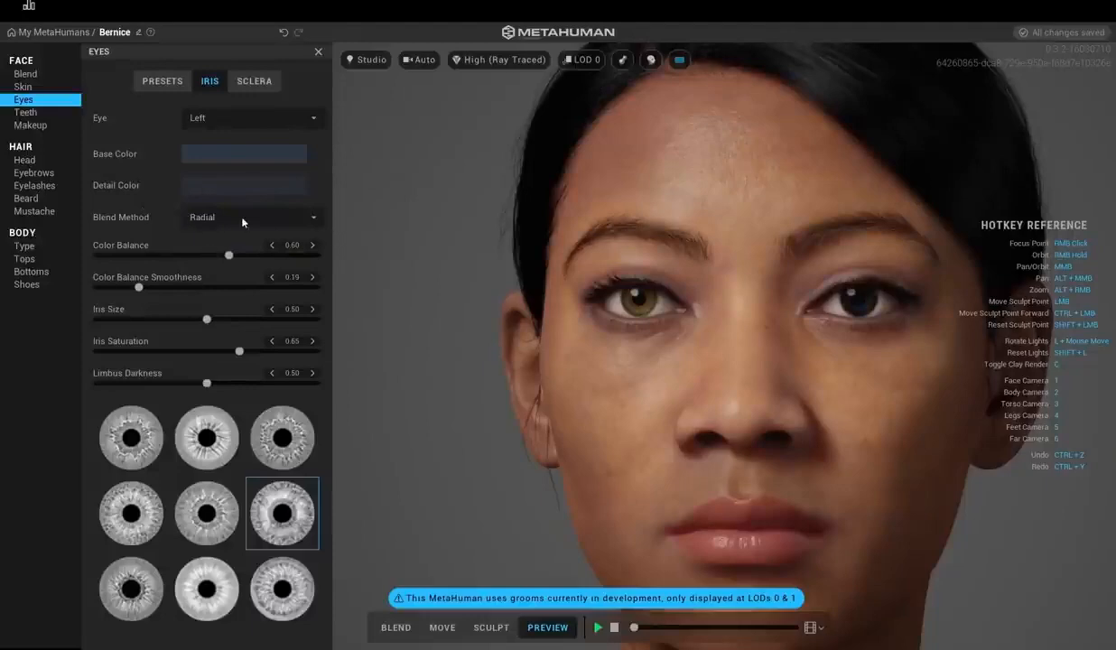
- Try the Structural blend method on the left iris and restore Radial
{"action": "left_click", "coordinate": [242, 222]}
{"action": "left_click", "coordinate": [218, 244]}
{"action": "left_click", "coordinate": [219, 219]}
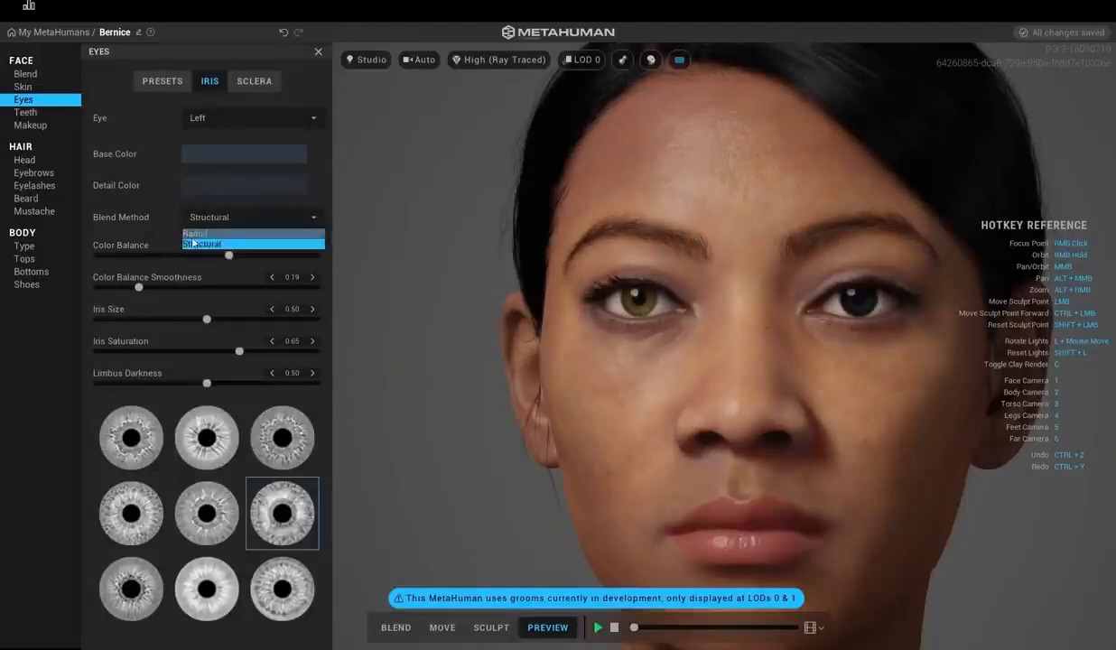
{"action": "left_click", "coordinate": [195, 233]}
- Set the left iris's colour balance to 0.09, checking the eyes up close
{"action": "scroll", "coordinate": [851, 326], "scroll_direction": "down", "scroll_amount": 5}
{"action": "scroll", "coordinate": [852, 325], "scroll_direction": "up", "scroll_amount": 5}
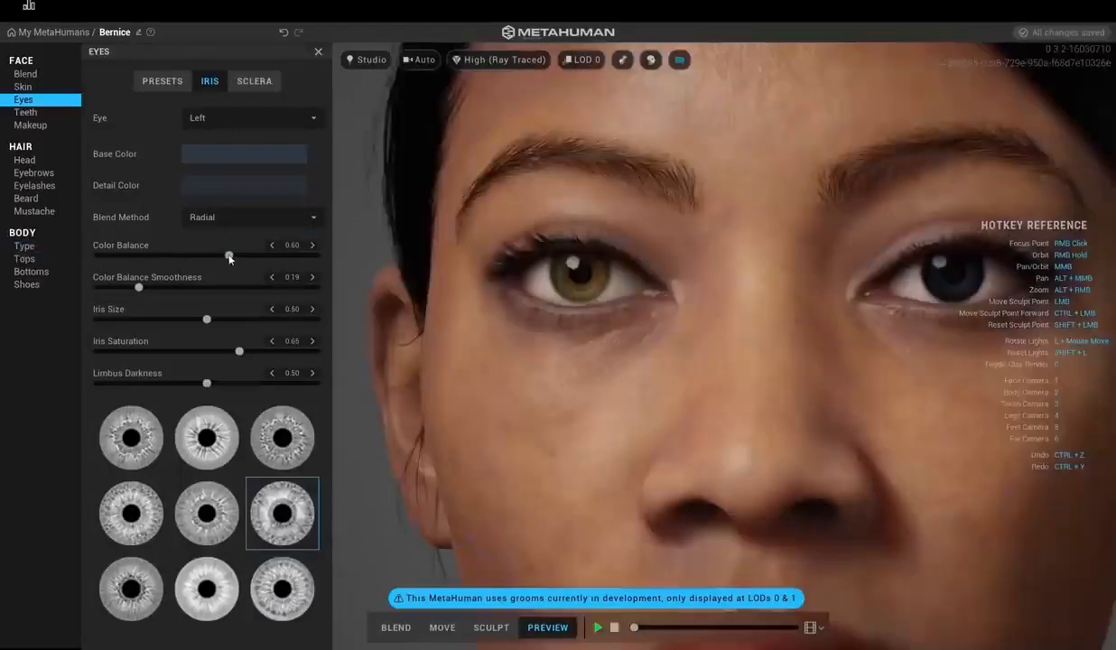
{"action": "left_click_drag", "start_coordinate": [228, 256], "coordinate": [125, 259]}
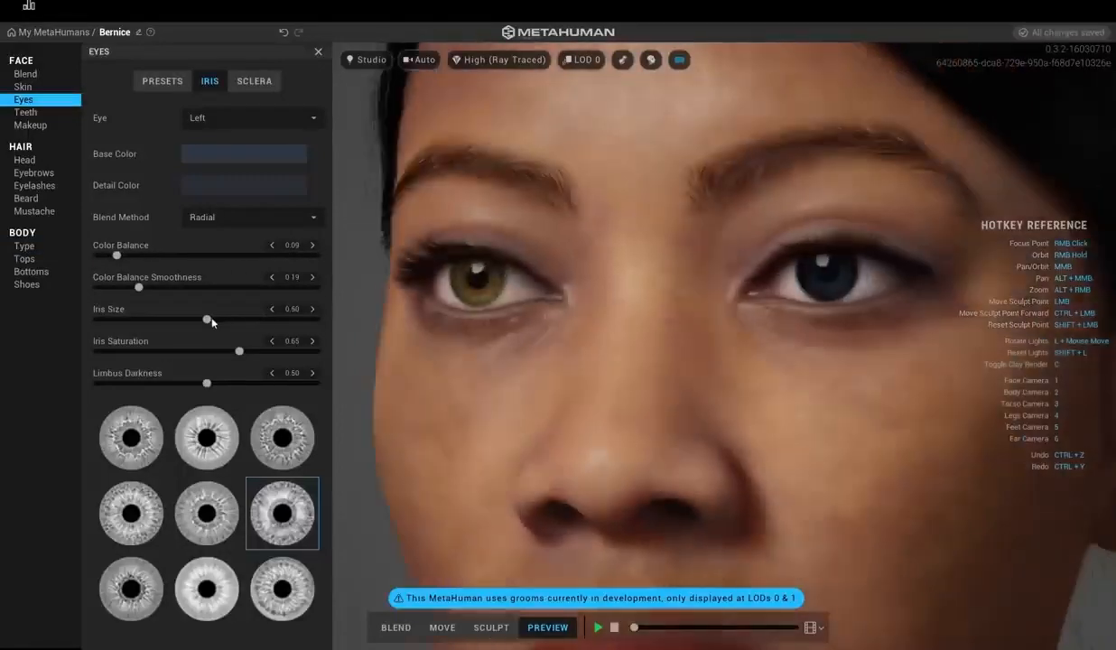
- Set the left iris size to 0.54 and apply the third iris pattern in the first row
{"action": "left_click_drag", "start_coordinate": [207, 318], "coordinate": [190, 319]}
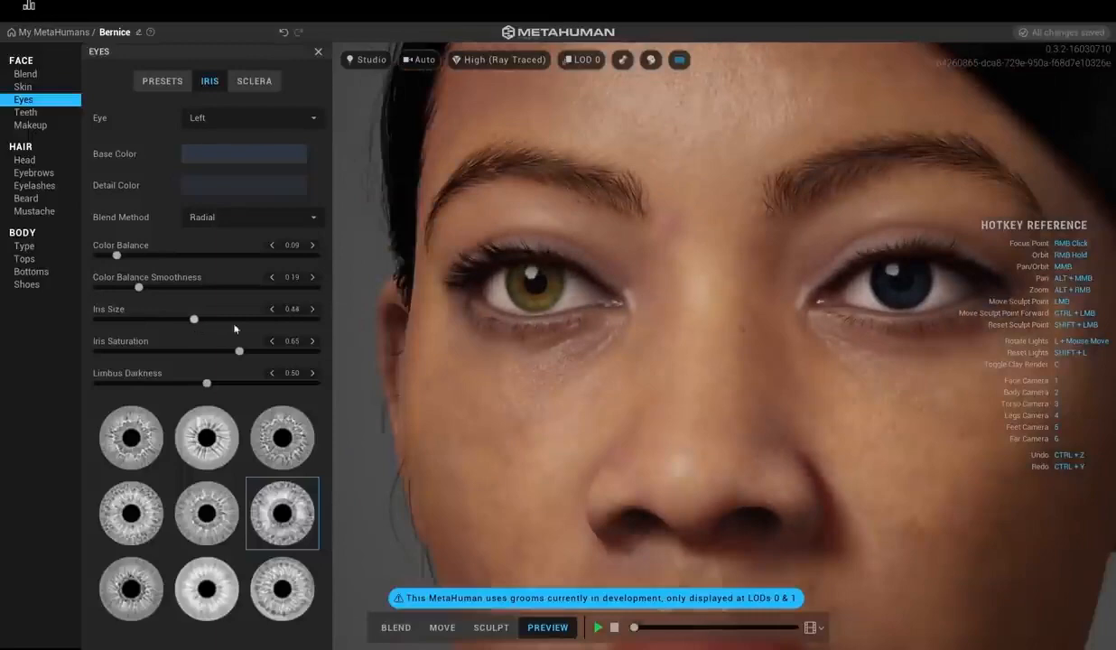
{"action": "mouse_move", "coordinate": [234, 325]}
{"action": "left_mouse_down"}
{"action": "mouse_move", "coordinate": [285, 325]}
{"action": "mouse_move", "coordinate": [192, 323]}
{"action": "mouse_move", "coordinate": [217, 335]}
{"action": "left_mouse_up"}
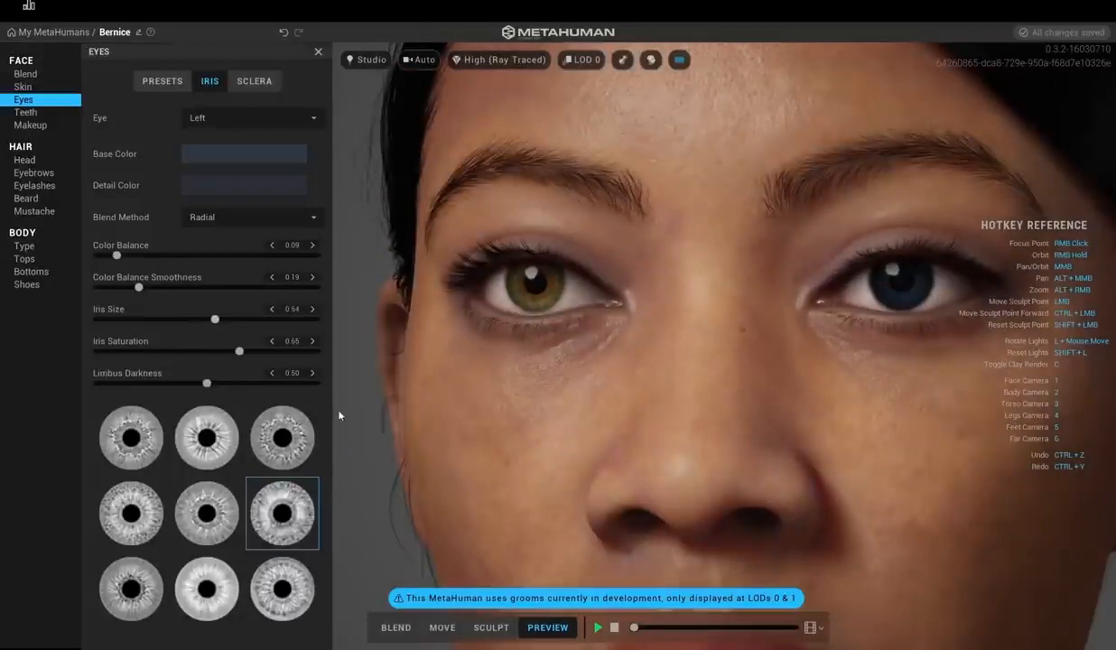
{"action": "left_click", "coordinate": [285, 426]}
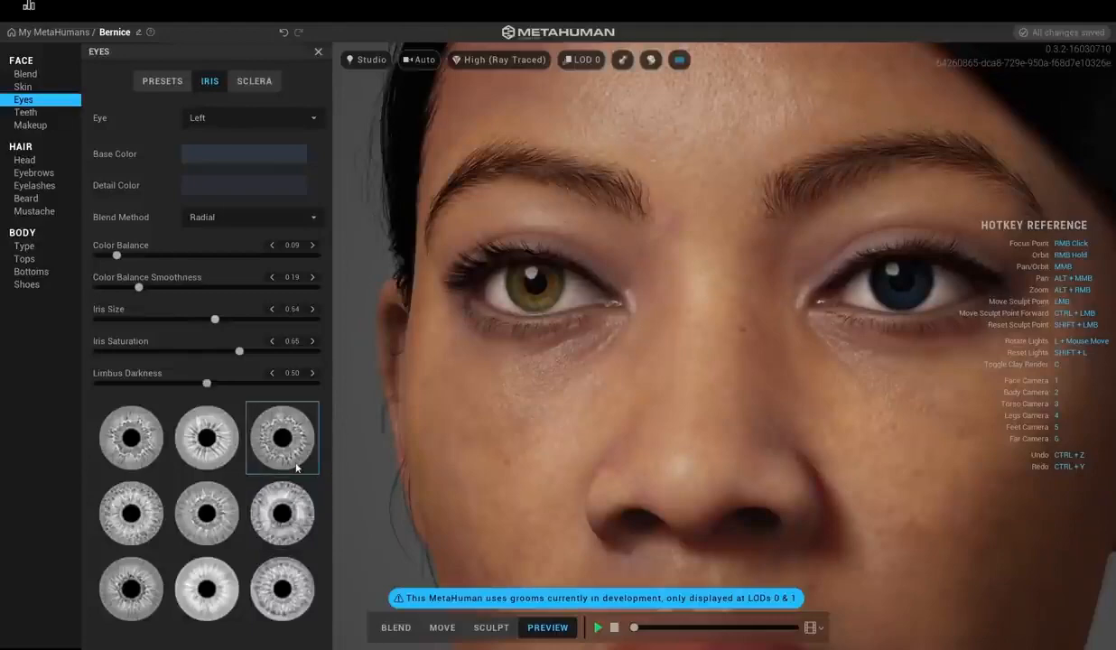
- Apply the second iris pattern in the first row to the left eye and check it from different angles
{"action": "left_click", "coordinate": [223, 449]}
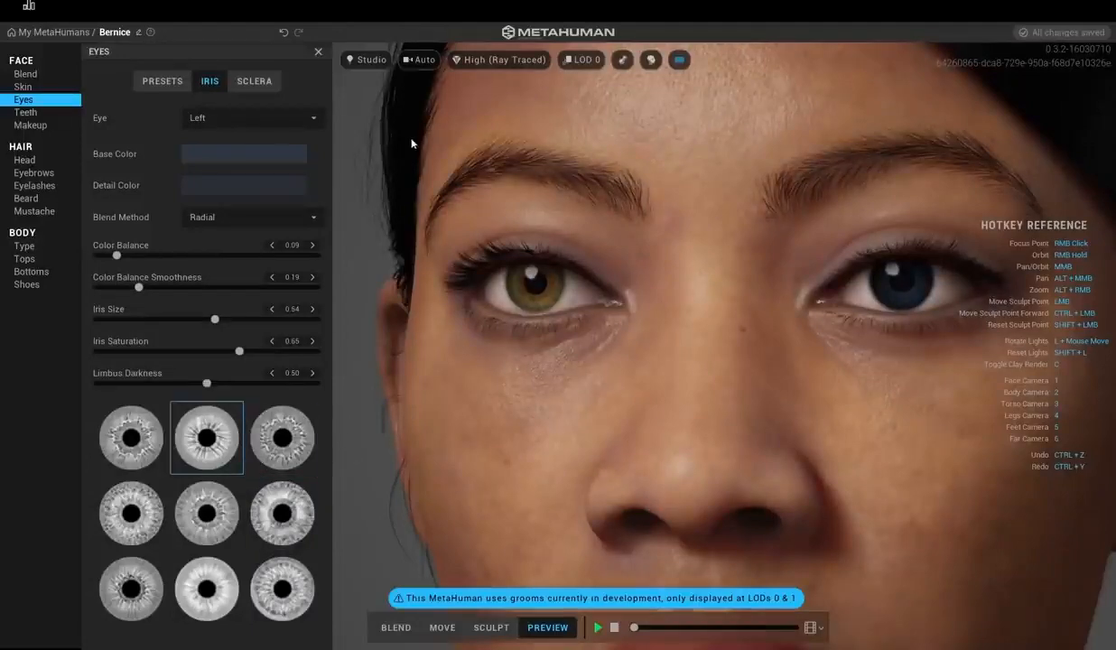
{"action": "scroll", "coordinate": [707, 296], "scroll_direction": "down", "scroll_amount": 3}
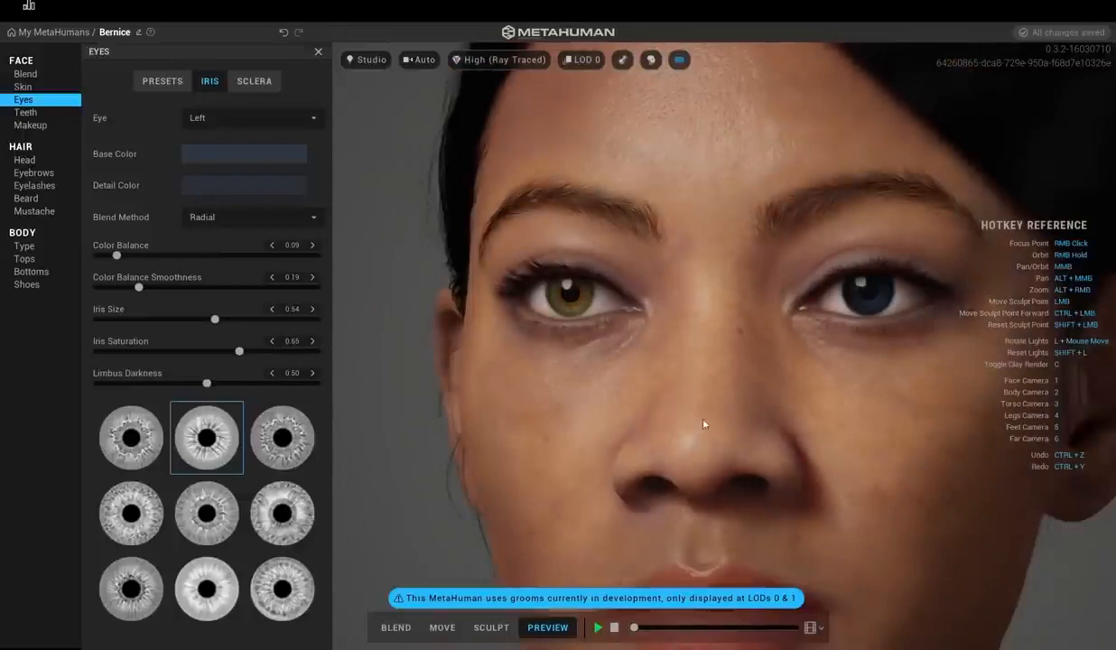
{"action": "right_click_drag", "start_coordinate": [704, 424], "coordinate": [793, 417]}
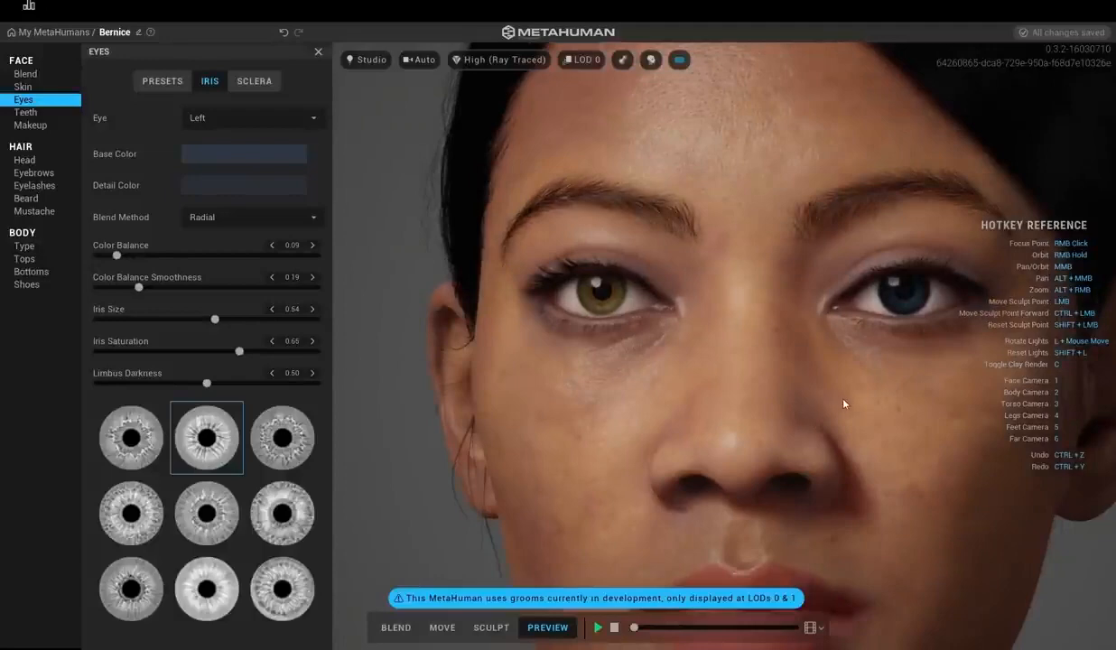
{"action": "mouse_move", "coordinate": [844, 404]}
{"action": "right_mouse_down"}
{"action": "mouse_move", "coordinate": [798, 389]}
{"action": "mouse_move", "coordinate": [801, 361]}
{"action": "right_mouse_up"}
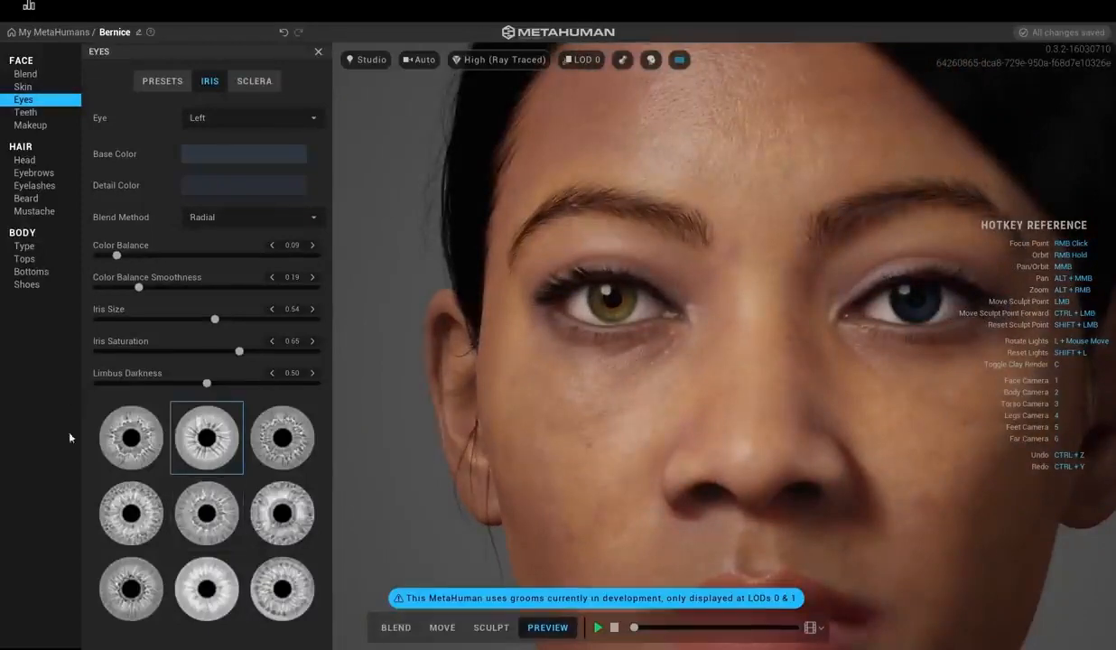
{"action": "right_click_drag", "start_coordinate": [600, 317], "coordinate": [542, 299]}
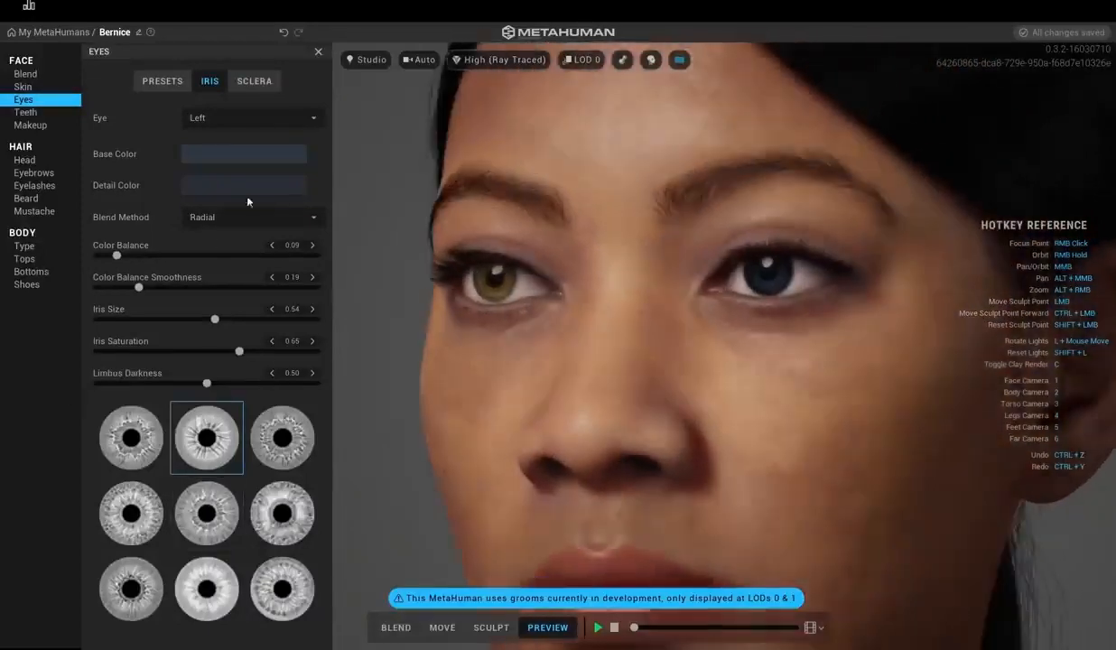
- Set the left sclera's brightness to 0.66 and veins rotation to 0.42, checking the eye up close
{"action": "left_click", "coordinate": [247, 84]}
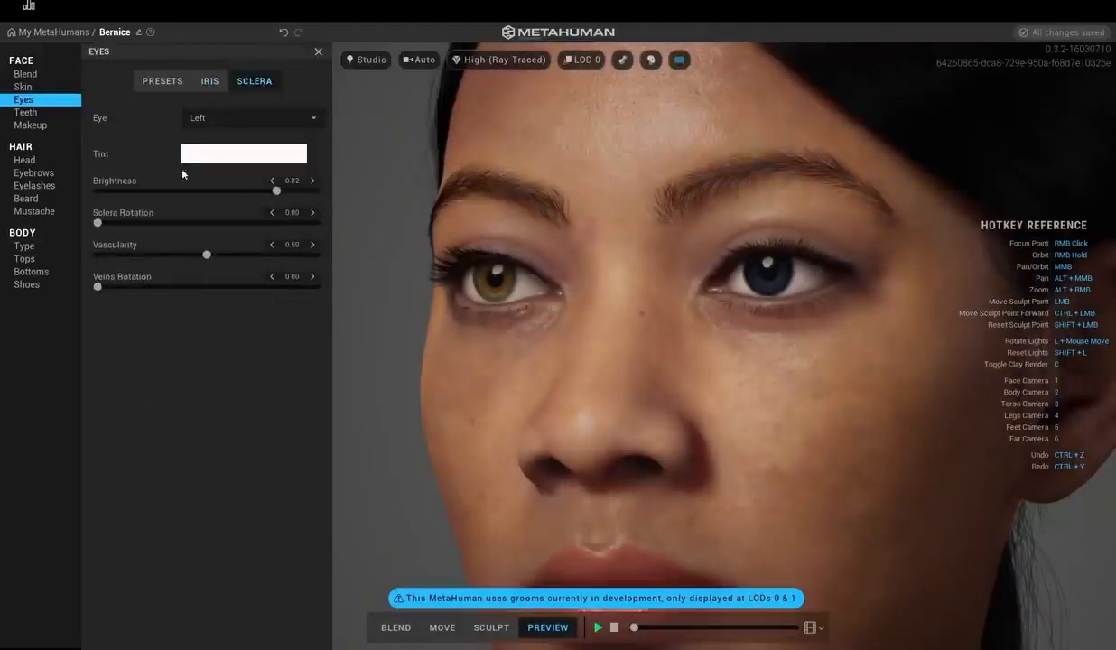
{"action": "left_click_drag", "start_coordinate": [276, 192], "coordinate": [350, 190]}
{"action": "left_click", "coordinate": [240, 190]}
{"action": "left_click_drag", "start_coordinate": [99, 287], "coordinate": [242, 290]}
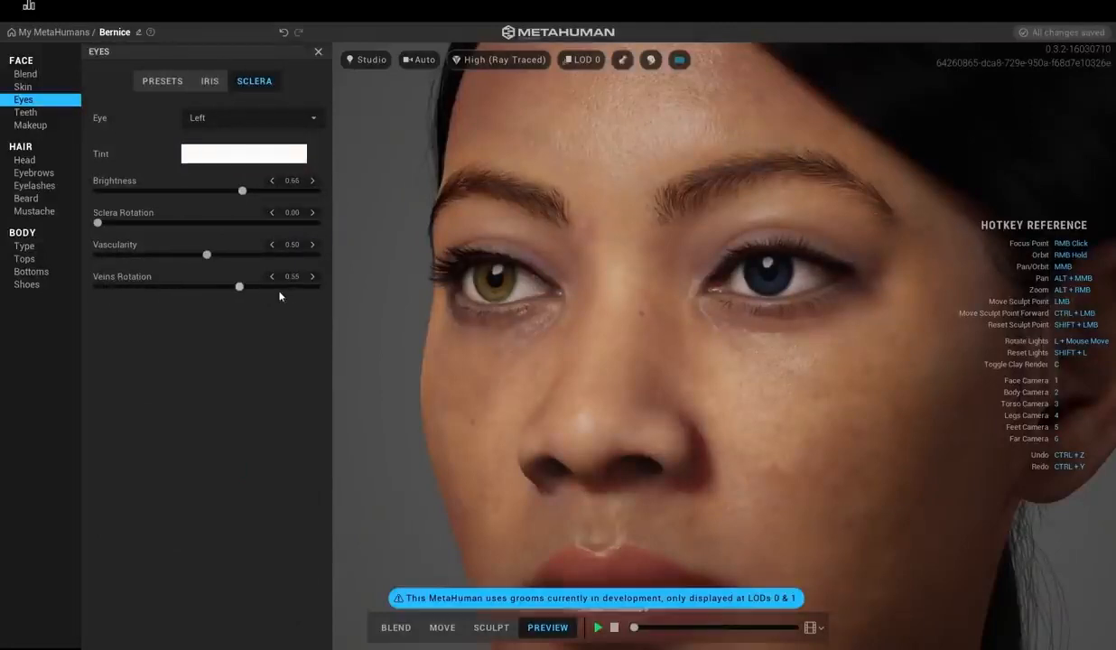
{"action": "left_click", "coordinate": [189, 287]}
{"action": "right_click", "coordinate": [761, 267]}
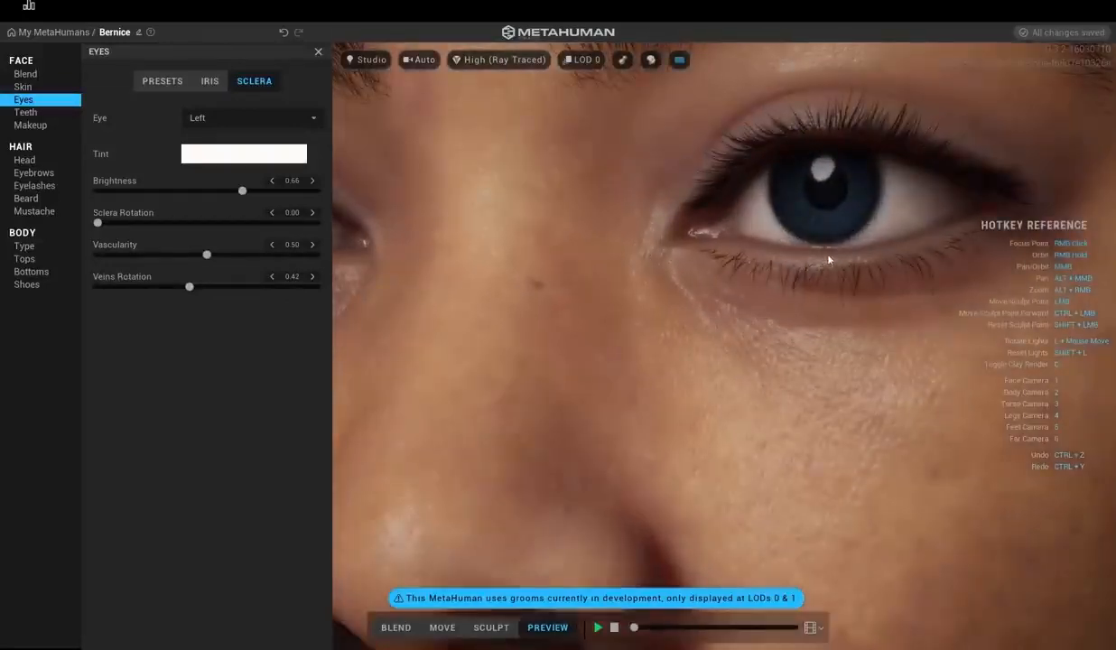
{"action": "key", "text": "1"}
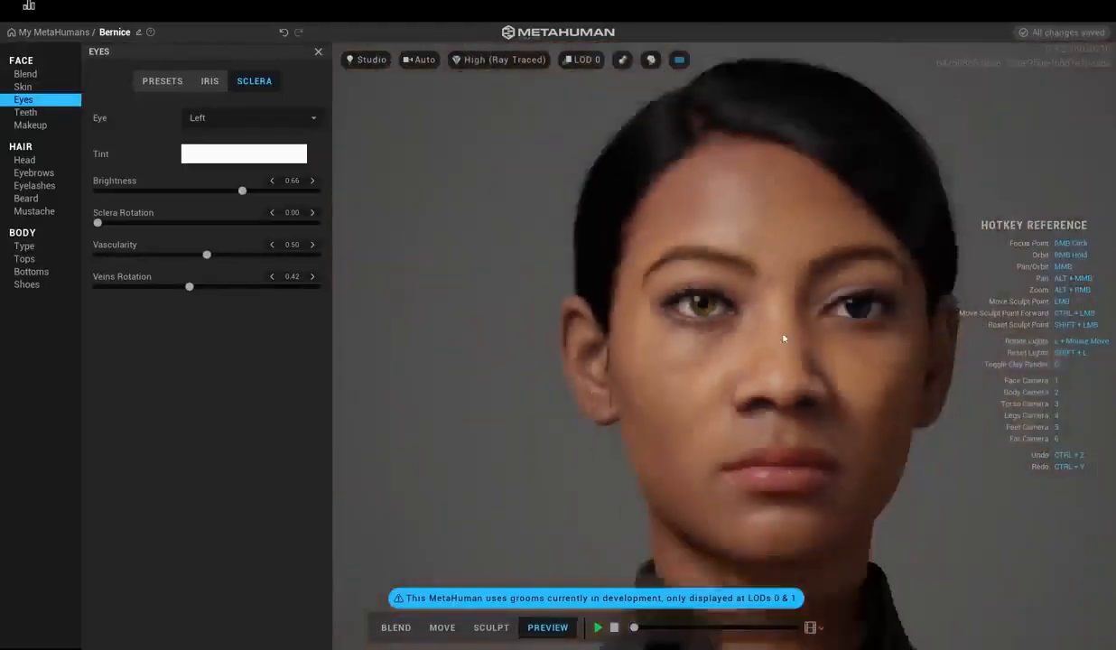
{"action": "scroll", "coordinate": [784, 338], "scroll_direction": "down", "scroll_amount": 3}
{"action": "scroll", "coordinate": [786, 341], "scroll_direction": "up", "scroll_amount": 3}
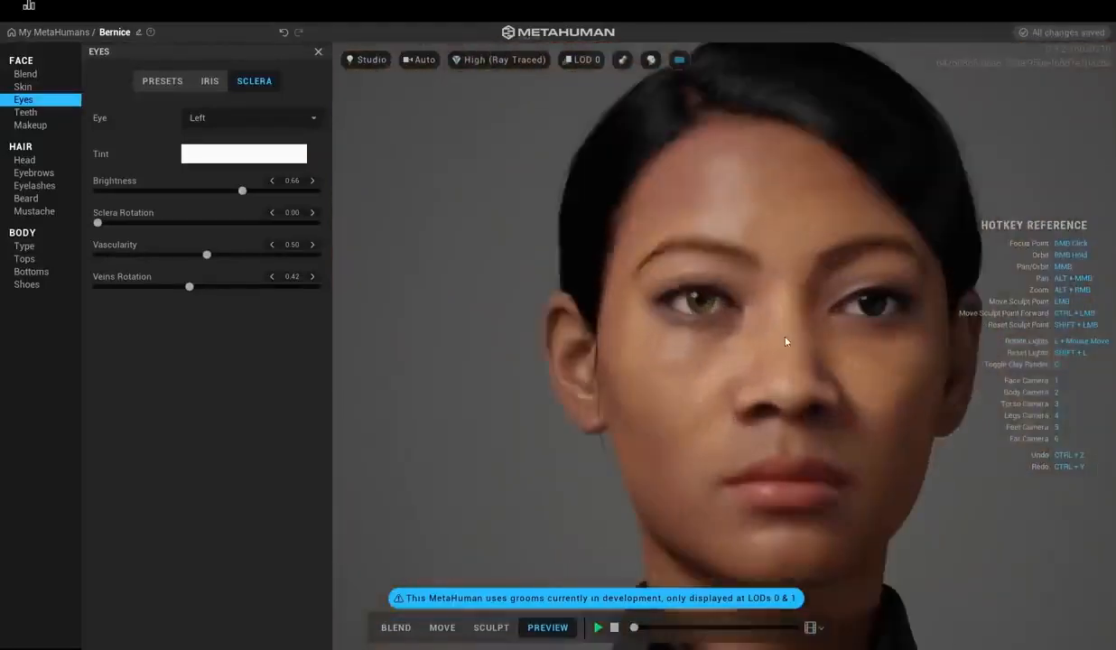
- Apply eye Preset 011 to both eyes and view the face from a slight angle
{"action": "left_click", "coordinate": [162, 82]}
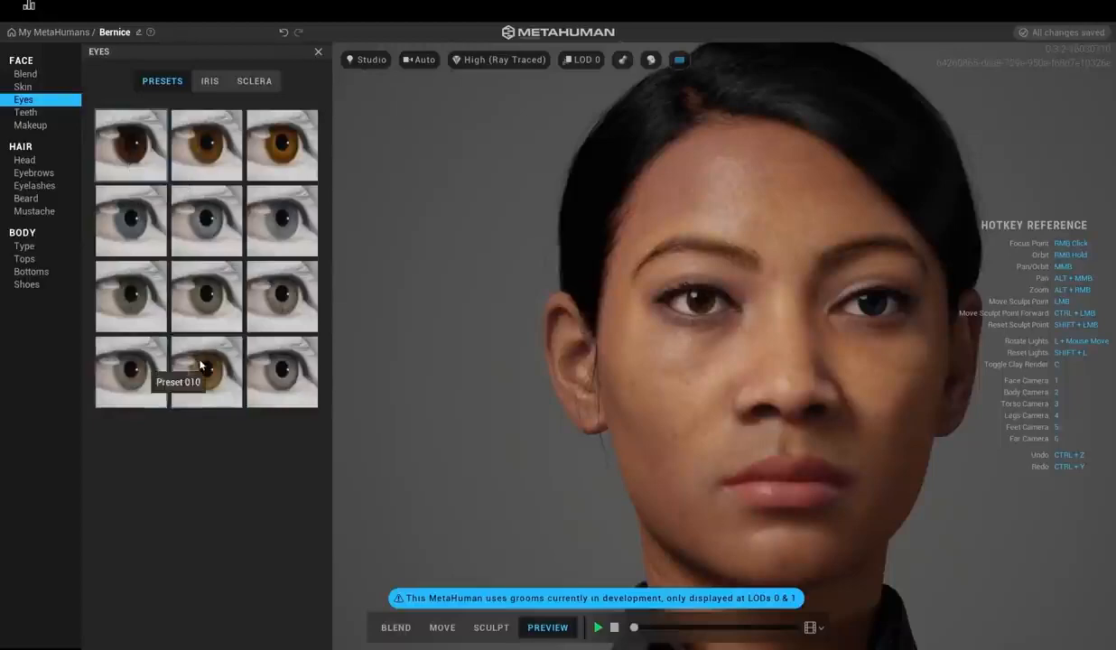
{"action": "left_click", "coordinate": [200, 365]}
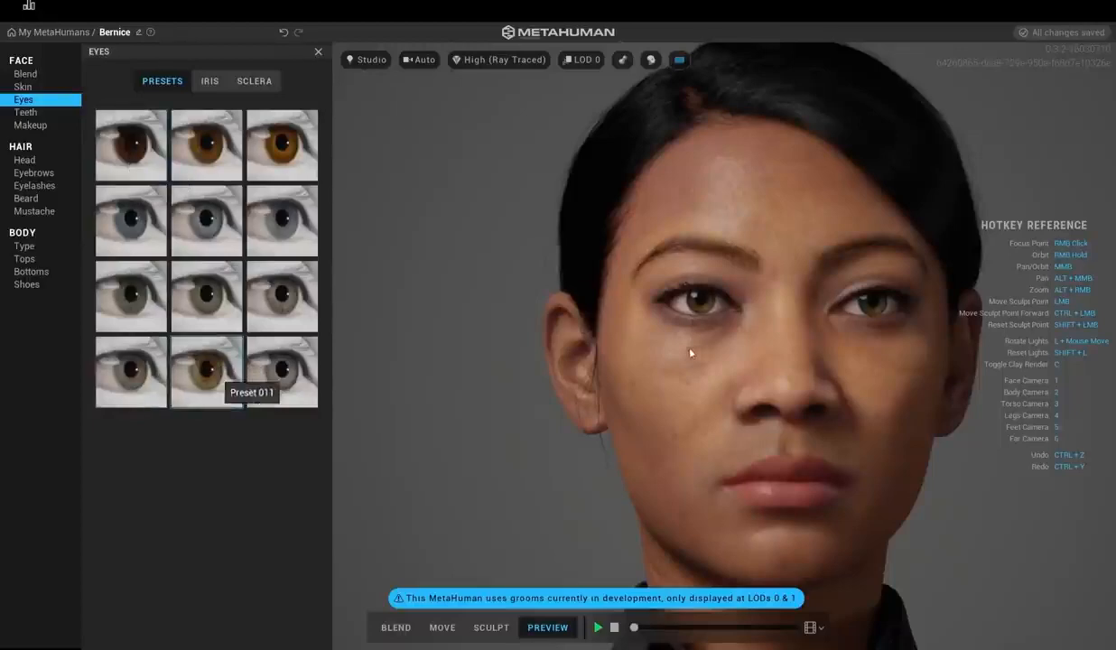
{"action": "right_click_drag", "start_coordinate": [690, 353], "coordinate": [652, 355]}
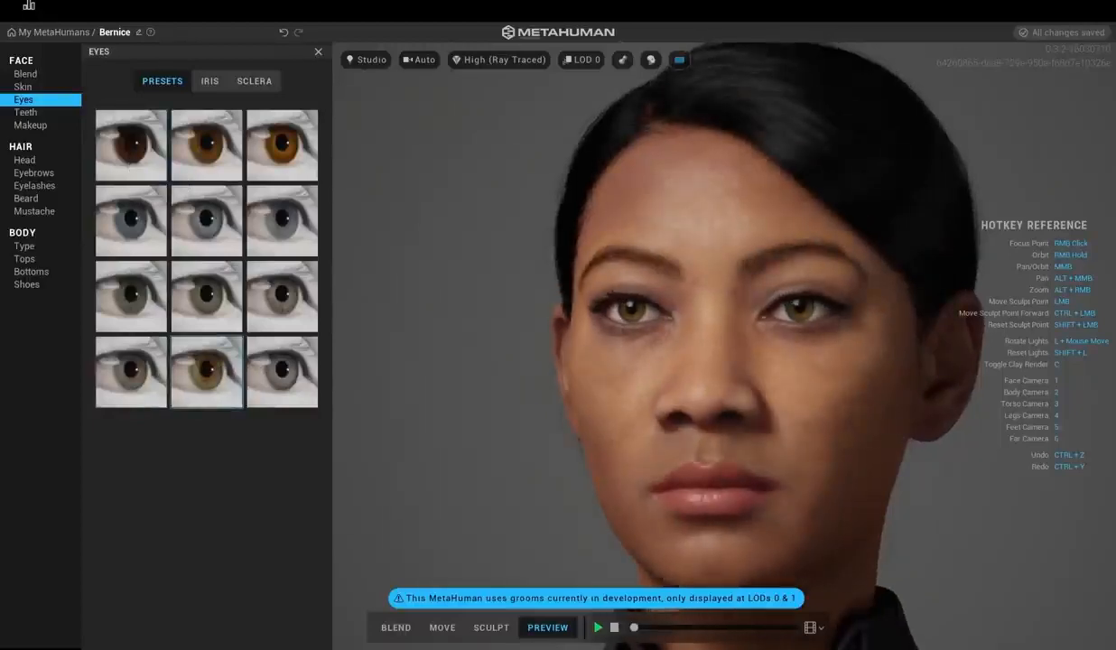
- Set the teeth's variation to 0.44, checking the smile up close
{"action": "left_click", "coordinate": [28, 113]}
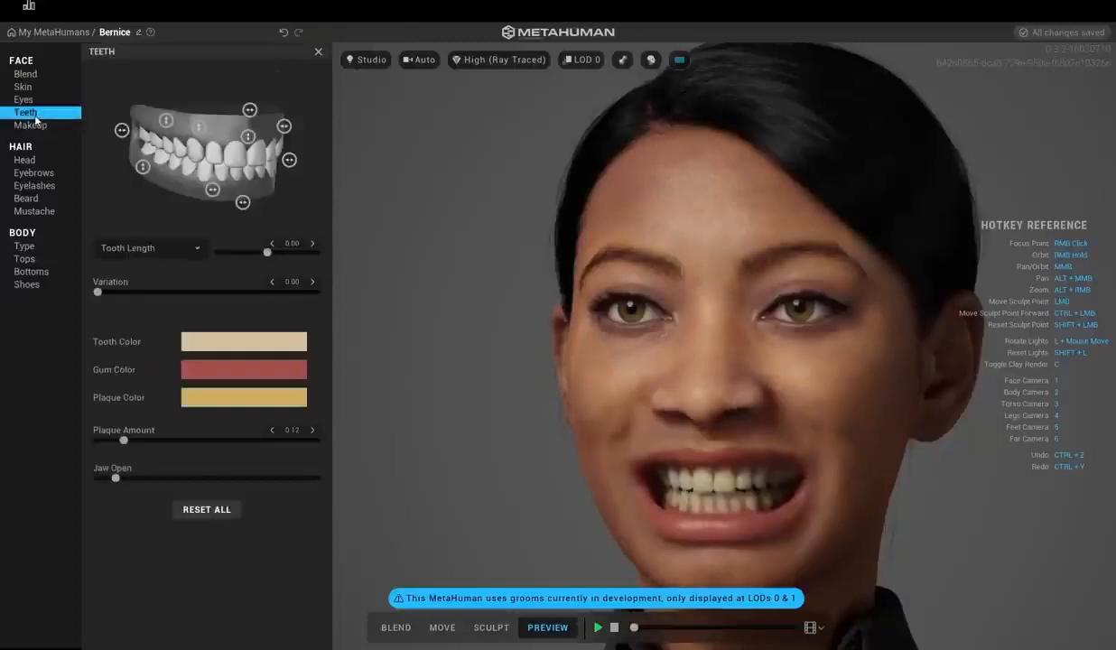
{"action": "right_click_drag", "start_coordinate": [744, 326], "coordinate": [764, 291]}
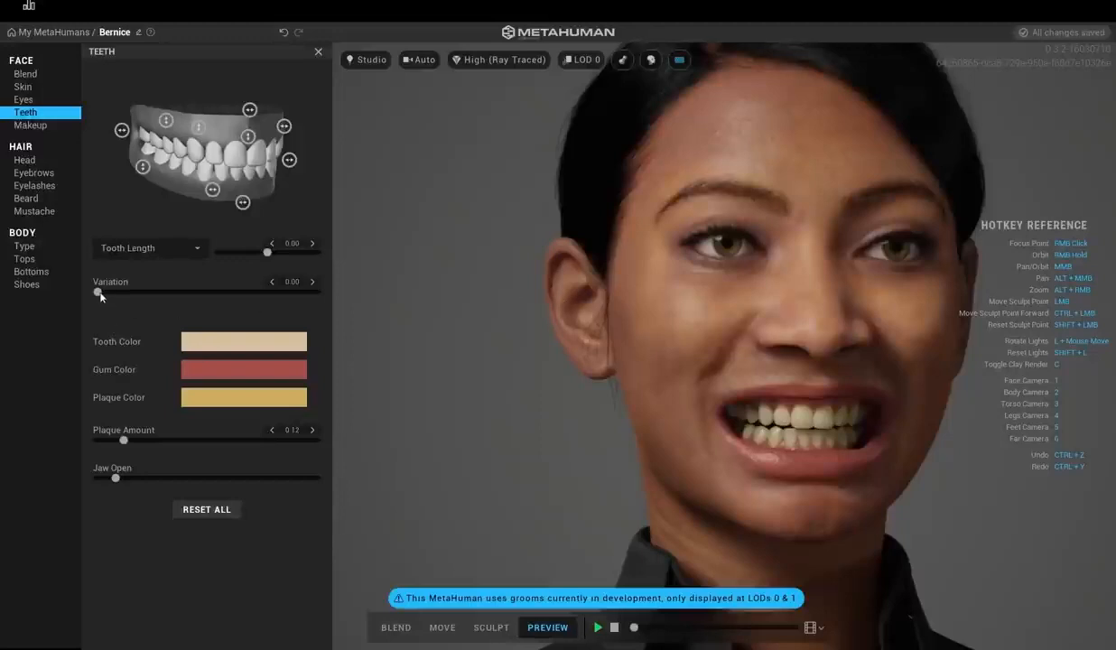
{"action": "left_click_drag", "start_coordinate": [106, 293], "coordinate": [146, 298]}
{"action": "scroll", "coordinate": [837, 481], "scroll_direction": "down", "scroll_amount": 2}
{"action": "scroll", "coordinate": [849, 454], "scroll_direction": "up", "scroll_amount": 4}
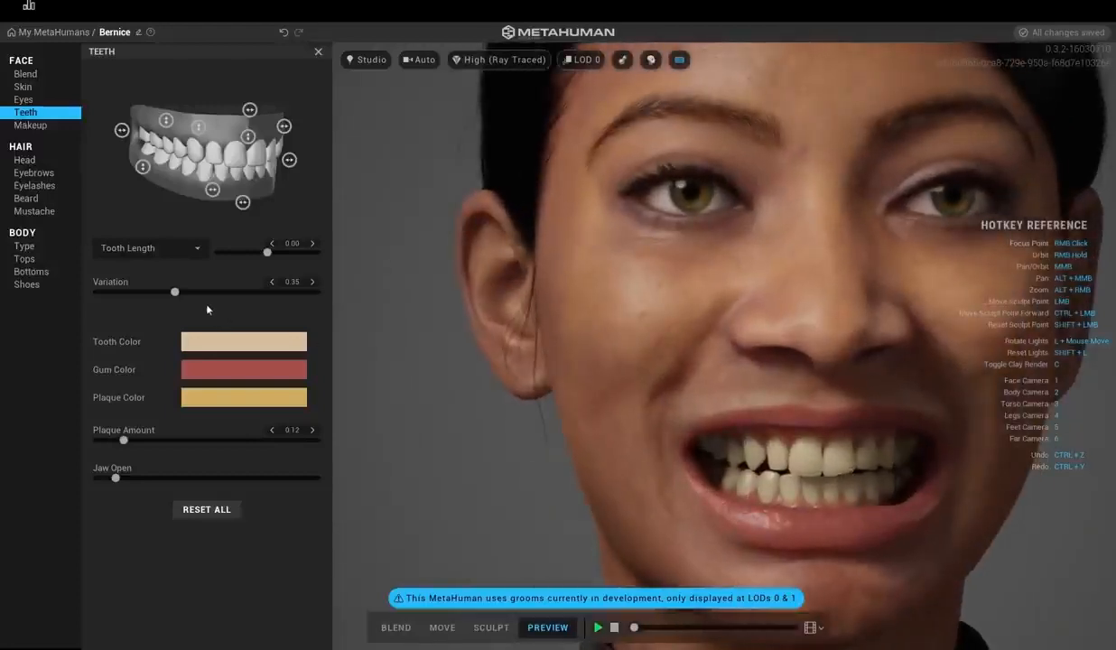
{"action": "mouse_move", "coordinate": [177, 294]}
{"action": "left_mouse_down"}
{"action": "mouse_move", "coordinate": [165, 293]}
{"action": "mouse_move", "coordinate": [196, 292]}
{"action": "left_mouse_up"}
{"action": "left_click", "coordinate": [246, 293]}
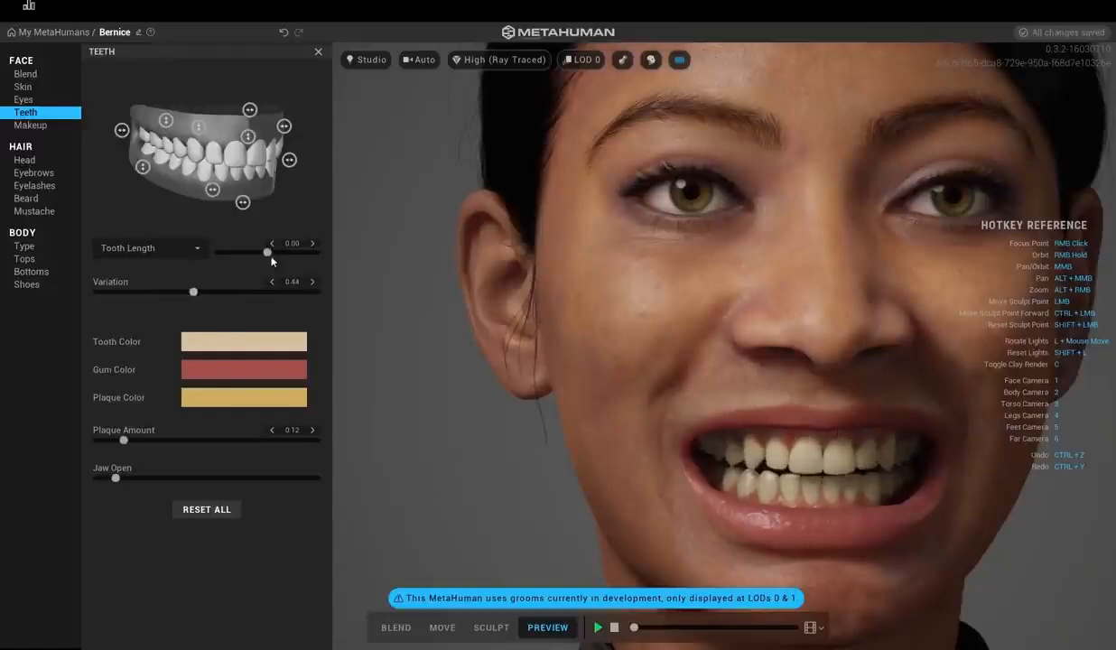
- Try out the tooth shape controls for Tooth Length, Polycanine, Receding Gums and Worn Down
{"action": "mouse_move", "coordinate": [271, 261]}
{"action": "left_mouse_down"}
{"action": "mouse_move", "coordinate": [218, 259]}
{"action": "mouse_move", "coordinate": [278, 256]}
{"action": "left_mouse_up"}
{"action": "left_click", "coordinate": [198, 126]}
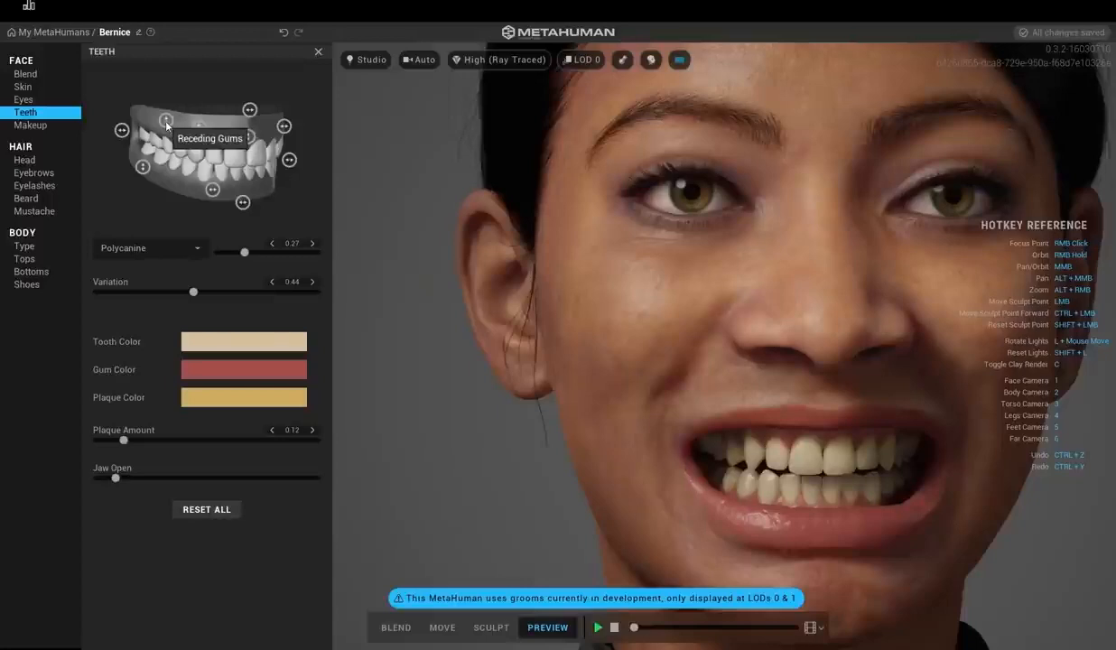
{"action": "left_click_drag", "start_coordinate": [166, 120], "coordinate": [148, 188]}
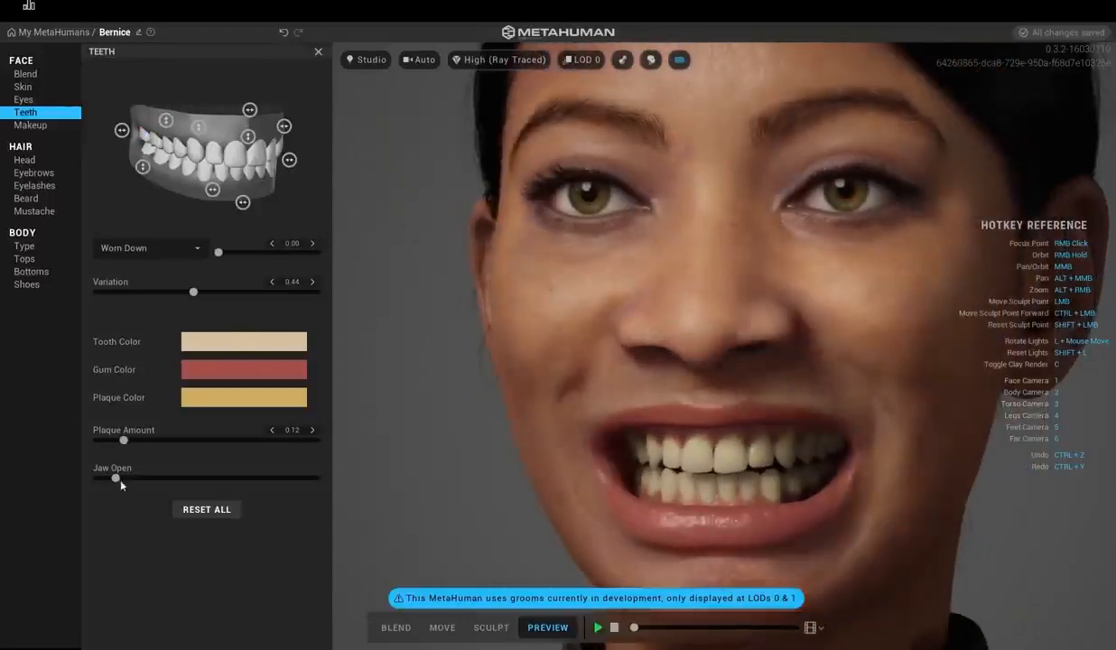
- Set the plaque amount to 0.54 with the jaw opened wide, and bring the jaw back towards closed
{"action": "left_click_drag", "start_coordinate": [120, 481], "coordinate": [281, 481]}
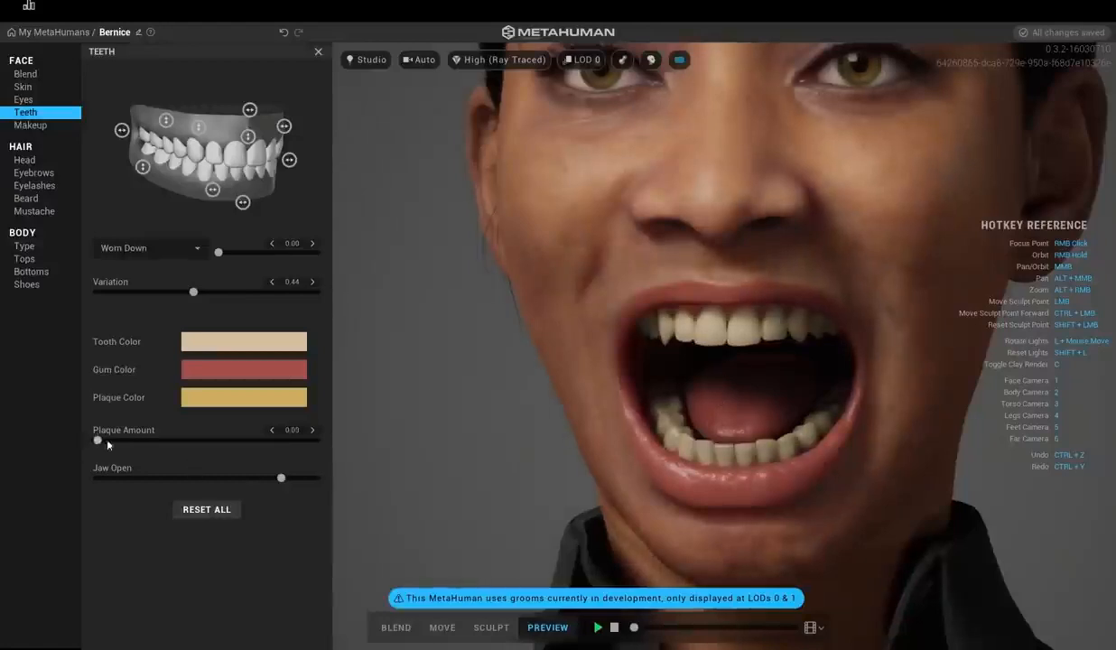
{"action": "left_click_drag", "start_coordinate": [115, 440], "coordinate": [138, 441]}
{"action": "mouse_move", "coordinate": [253, 442]}
{"action": "left_mouse_down"}
{"action": "mouse_move", "coordinate": [290, 441]}
{"action": "mouse_move", "coordinate": [274, 441]}
{"action": "left_mouse_up"}
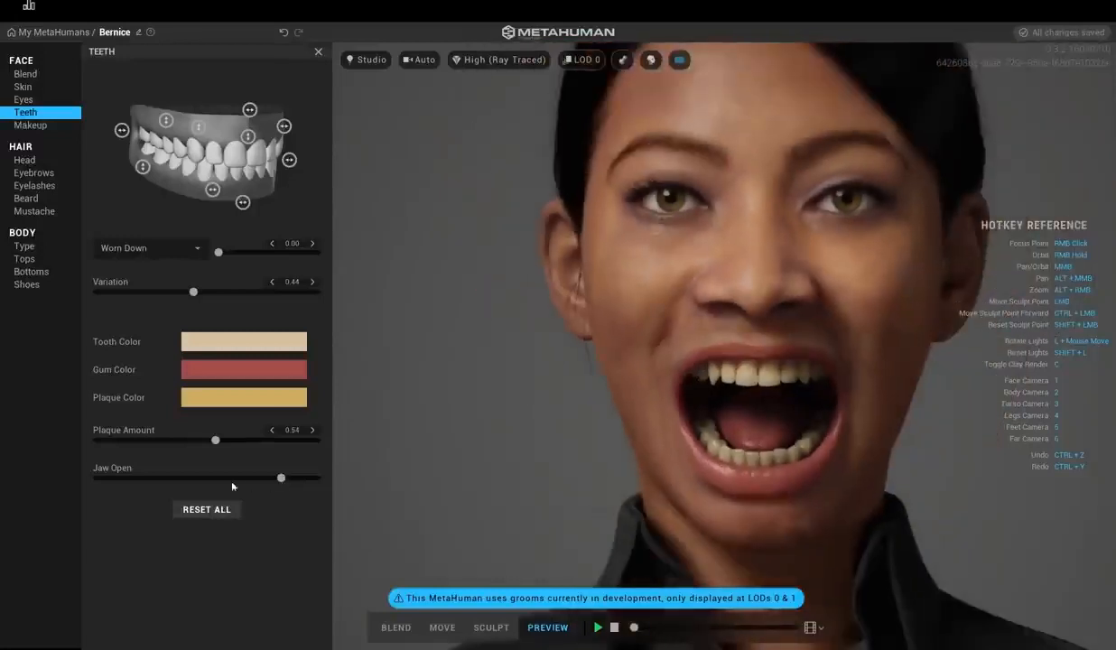
{"action": "left_click_drag", "start_coordinate": [232, 485], "coordinate": [136, 480]}
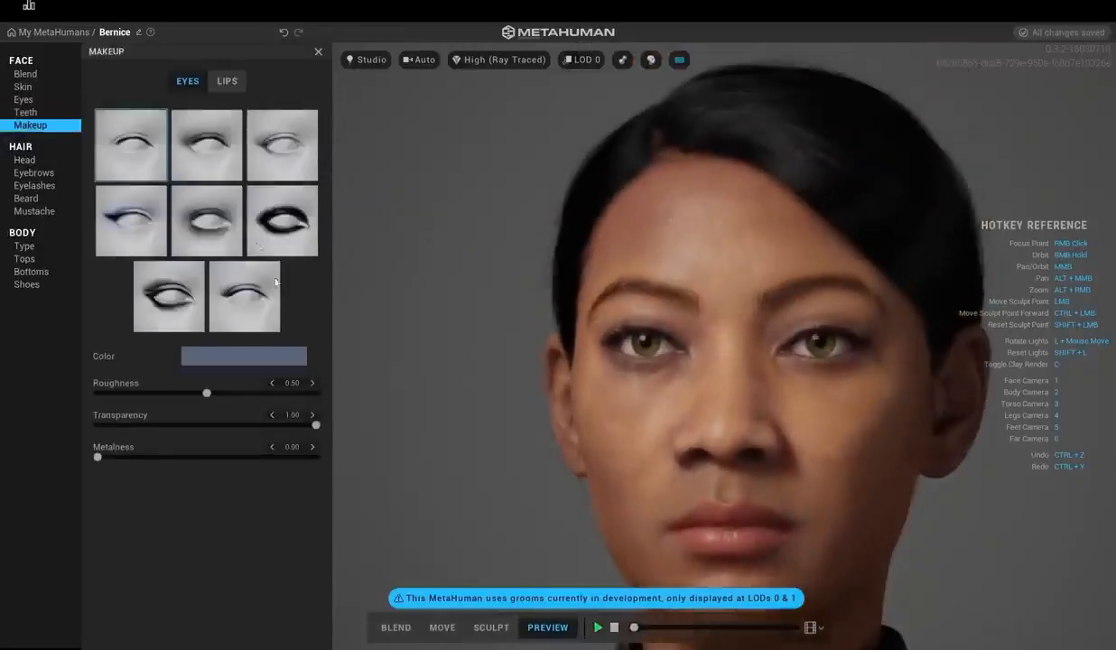
- Apply the first eye makeup style in the third row with roughness 0.78 and metalness 0.49
{"action": "left_click", "coordinate": [311, 233]}
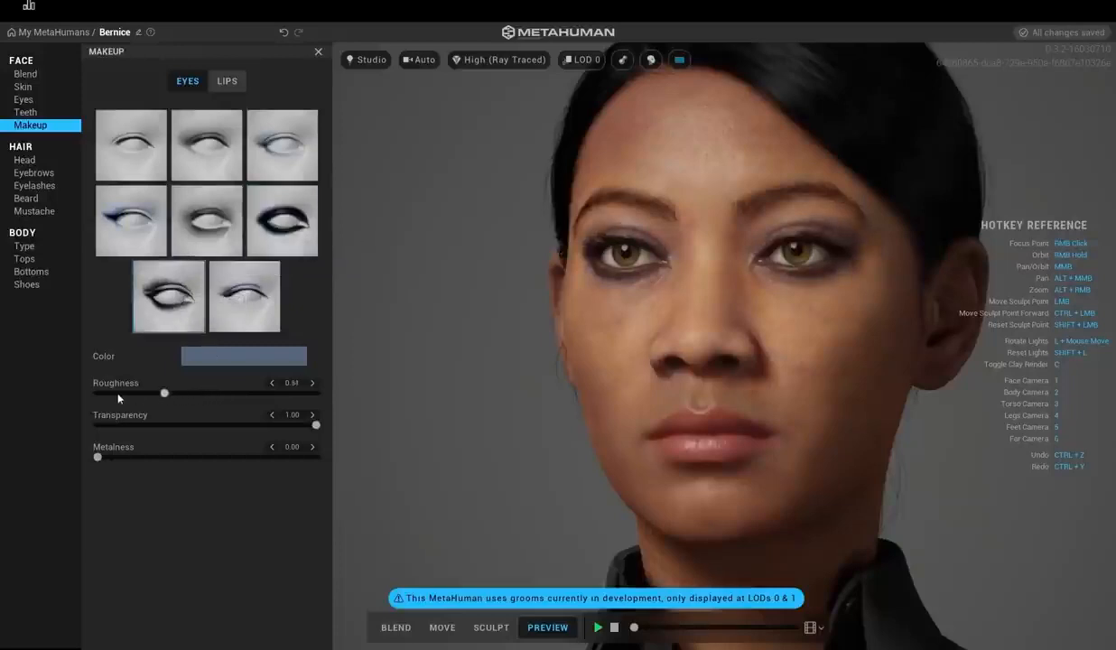
{"action": "left_click", "coordinate": [158, 393]}
{"action": "right_click_drag", "start_coordinate": [724, 283], "coordinate": [614, 287]}
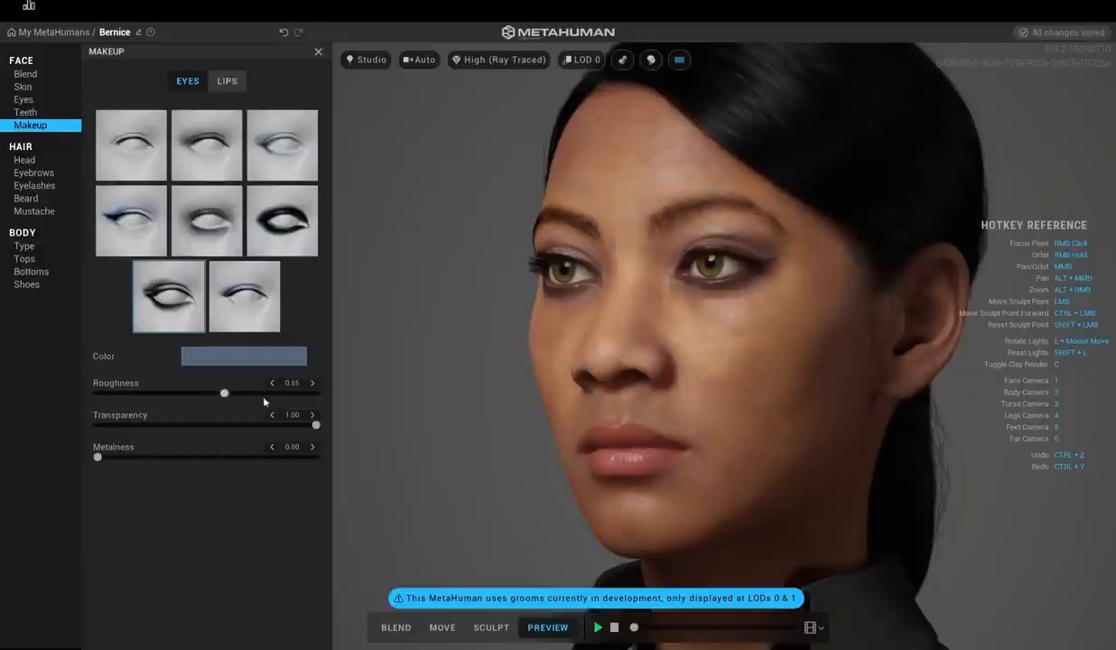
{"action": "left_click", "coordinate": [268, 393]}
{"action": "right_click_drag", "start_coordinate": [687, 289], "coordinate": [780, 276]}
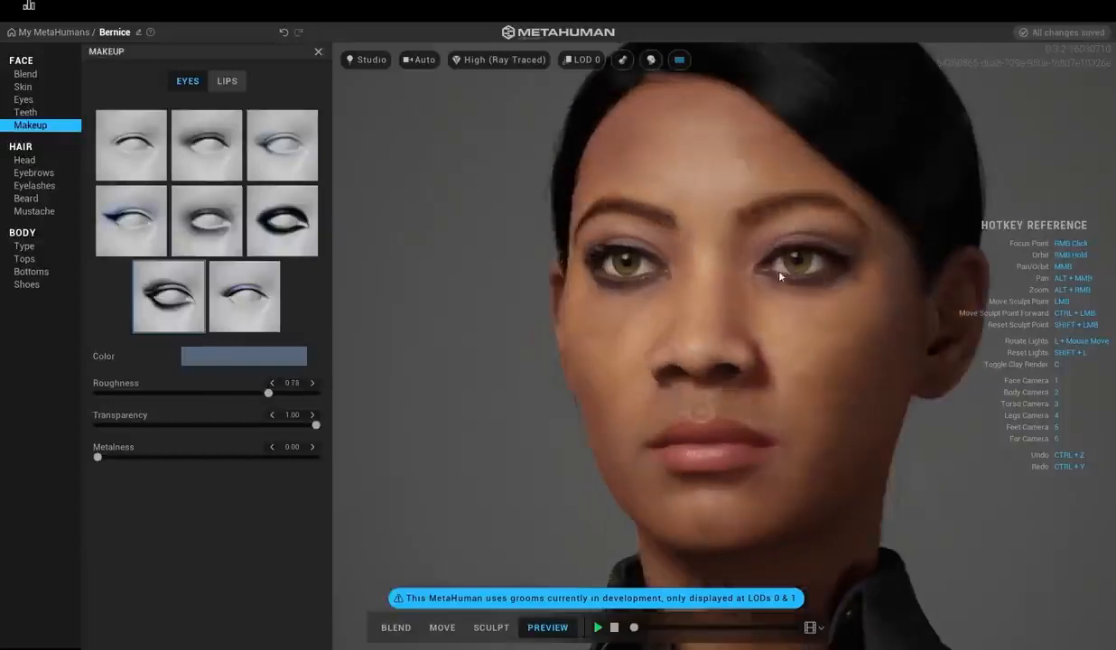
{"action": "left_click", "coordinate": [99, 458]}
{"action": "left_click", "coordinate": [122, 457]}
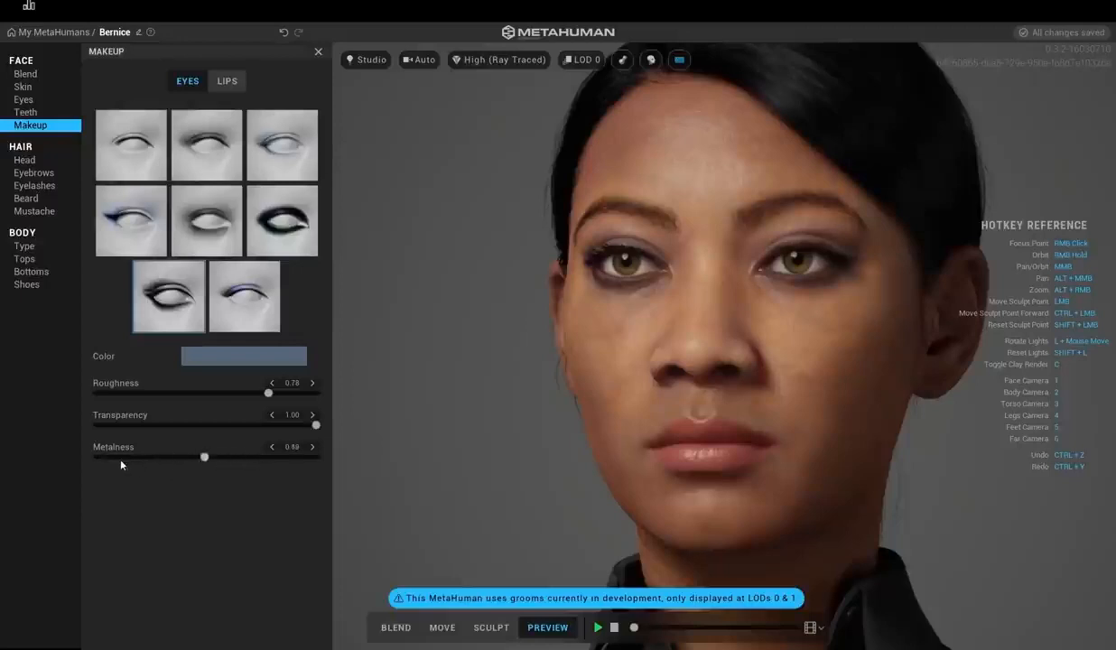
- Apply the Hollywood lip makeup style and adjust its roughness
{"action": "left_click", "coordinate": [226, 81]}
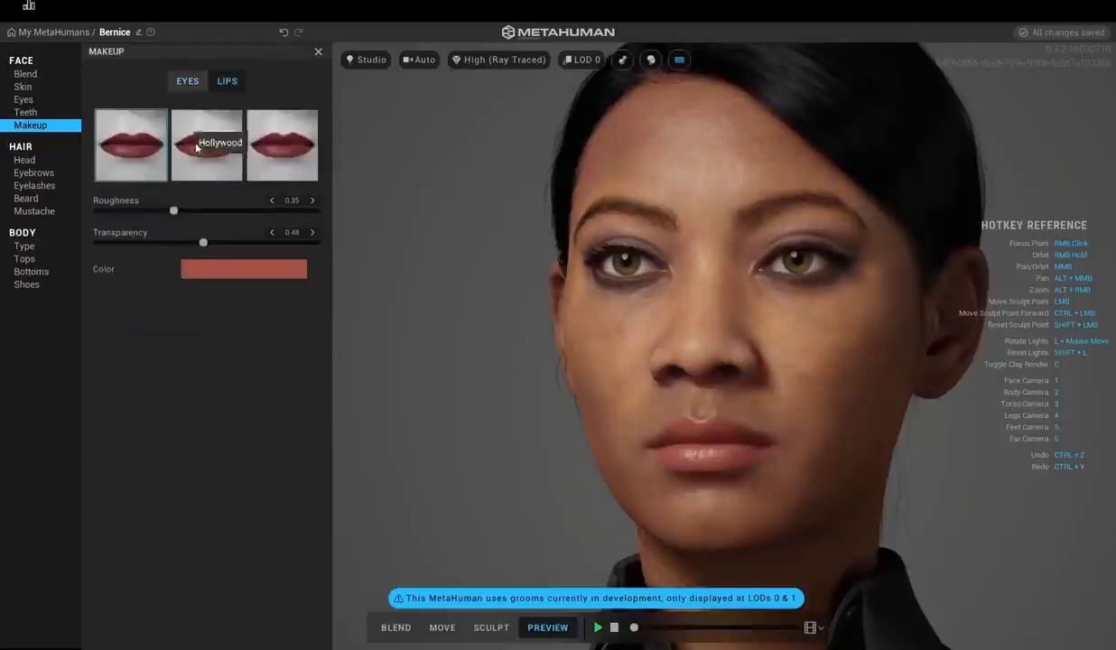
{"action": "left_click", "coordinate": [210, 177]}
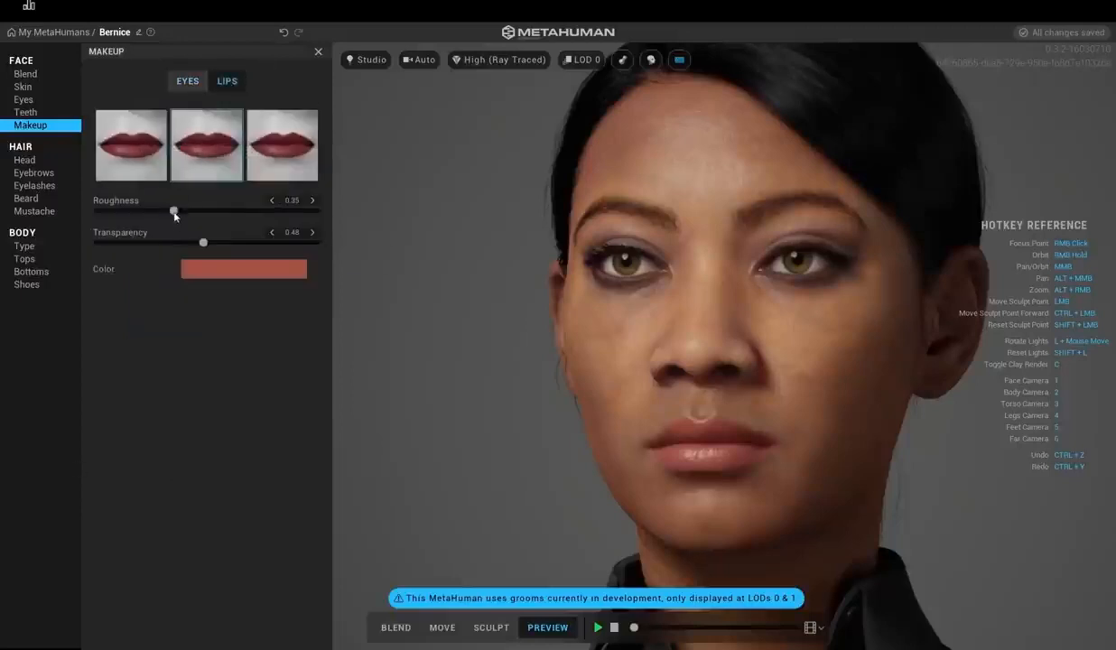
{"action": "left_click_drag", "start_coordinate": [145, 223], "coordinate": [221, 211]}
- Replace the head hair with the long, wavy half-up hairstyle and check it from the side
{"action": "left_click", "coordinate": [25, 159]}
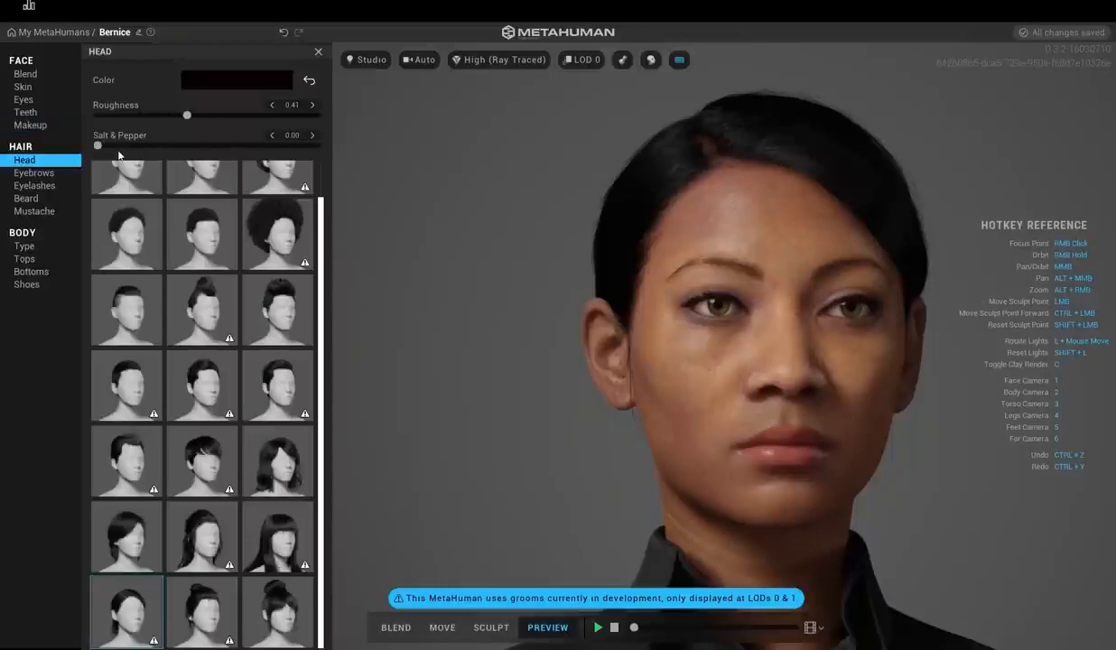
{"action": "right_click_drag", "start_coordinate": [647, 257], "coordinate": [591, 271]}
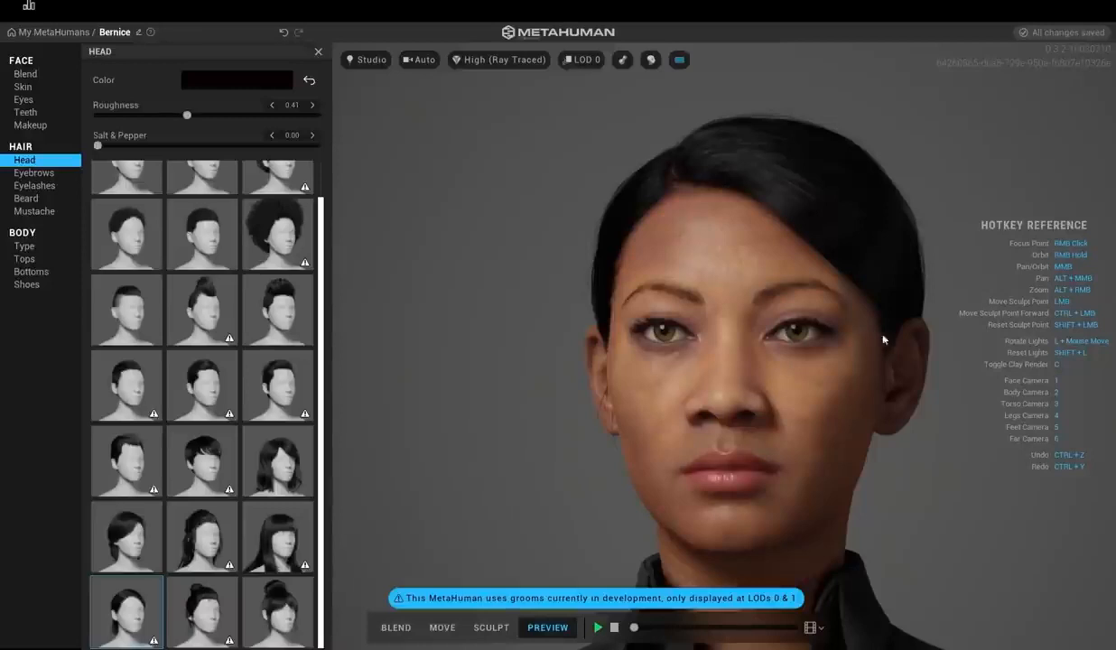
{"action": "right_click_drag", "start_coordinate": [695, 312], "coordinate": [603, 305]}
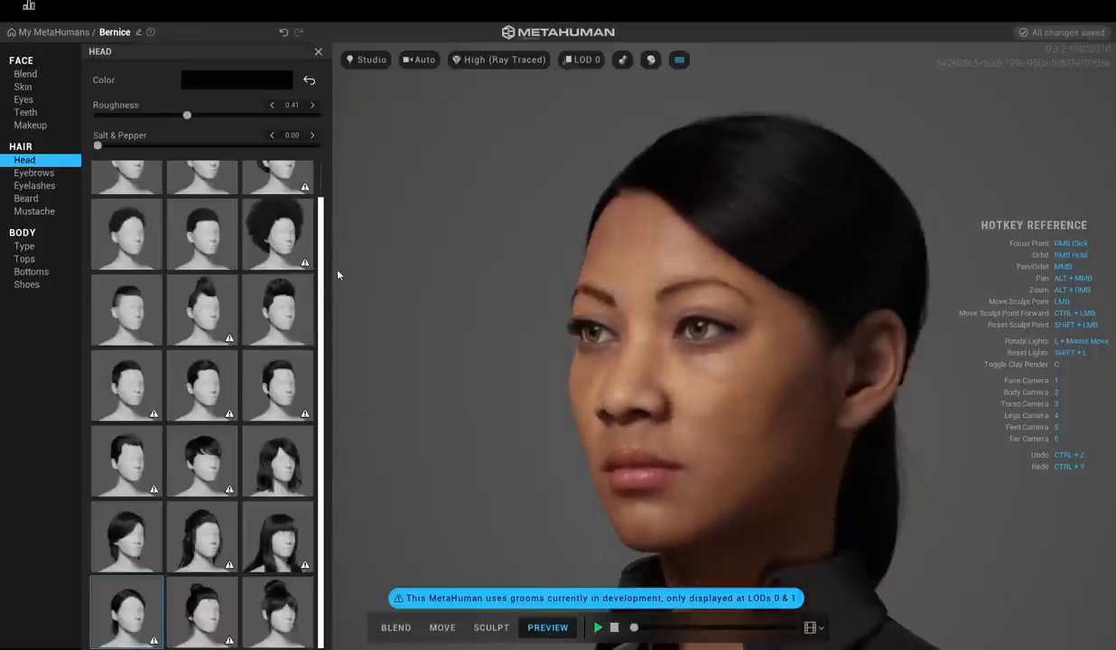
{"action": "right_click_drag", "start_coordinate": [682, 294], "coordinate": [784, 278]}
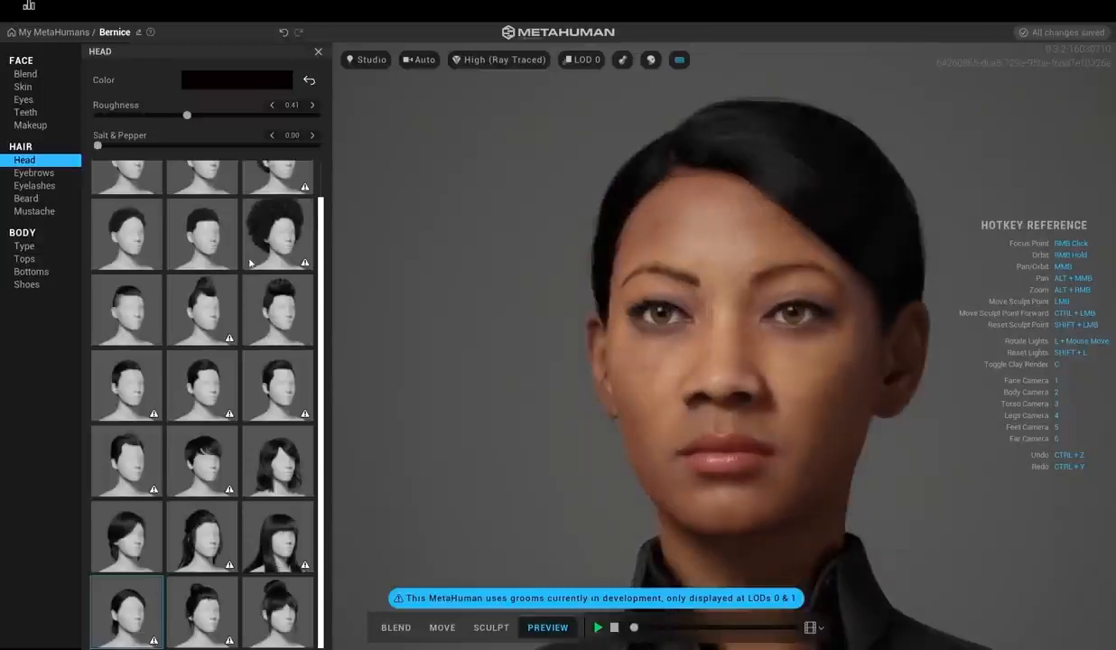
{"action": "mouse_move", "coordinate": [306, 263]}
{"action": "scroll", "coordinate": [327, 208], "scroll_direction": "up", "scroll_amount": 2}
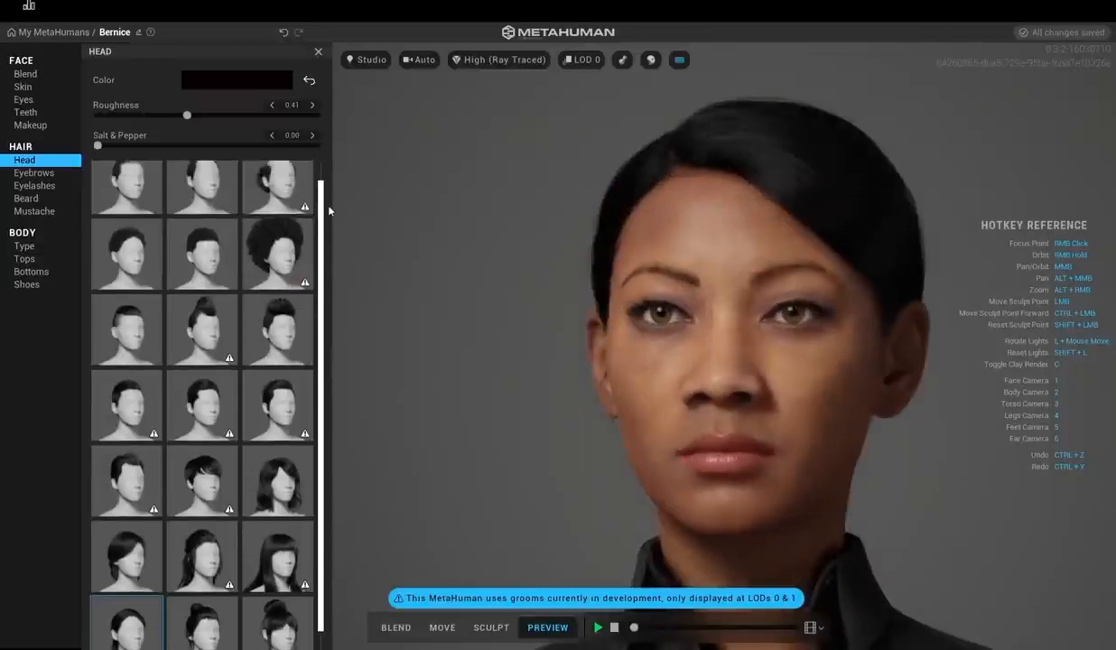
{"action": "scroll", "coordinate": [327, 248], "scroll_direction": "down", "scroll_amount": 2}
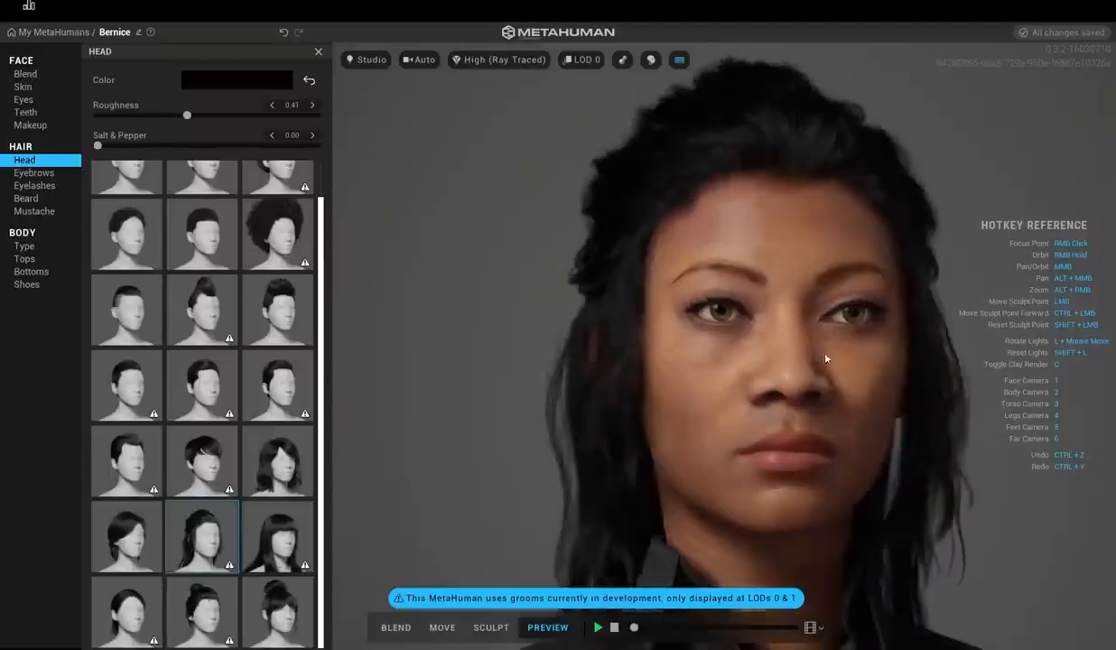
{"action": "right_click_drag", "start_coordinate": [450, 385], "coordinate": [839, 286]}
{"action": "scroll", "coordinate": [809, 280], "scroll_direction": "down", "scroll_amount": 3}
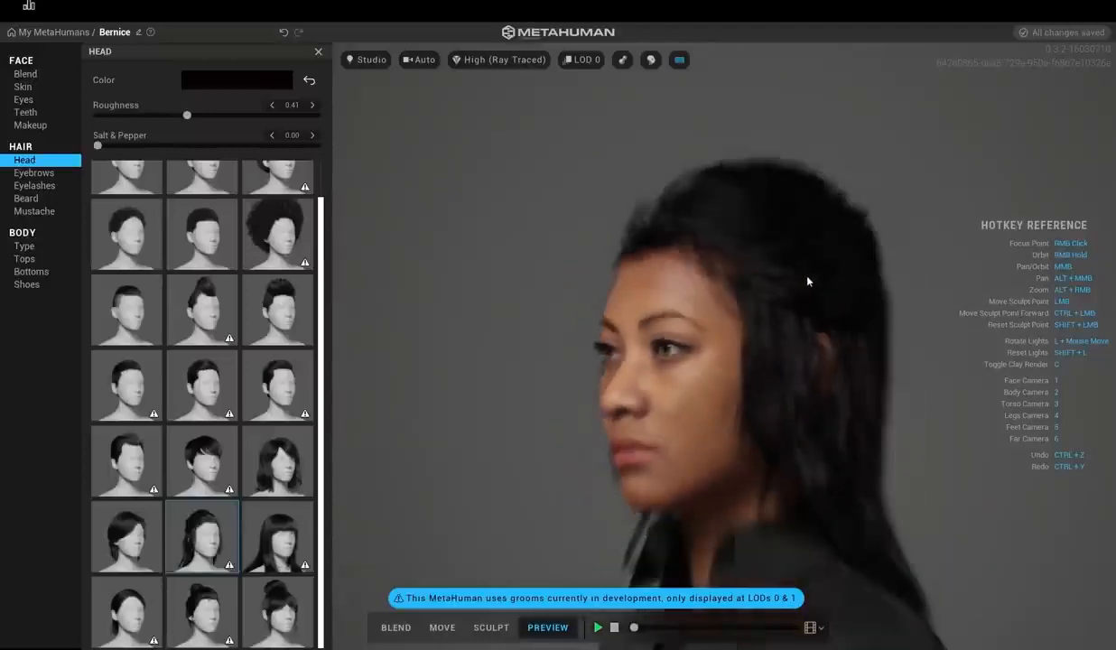
- Set the head hair's salt and pepper amount to about 0.08, checking the grey strands up close from the side
{"action": "scroll", "coordinate": [814, 310], "scroll_direction": "up", "scroll_amount": 5}
{"action": "key", "text": "1"}
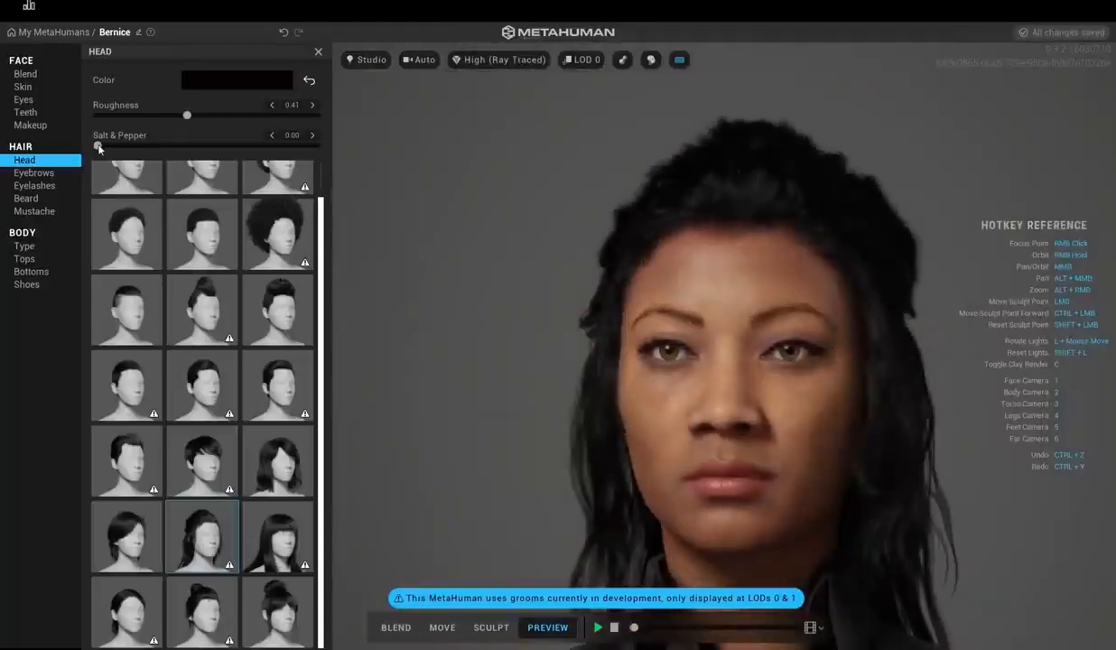
{"action": "mouse_move", "coordinate": [98, 146]}
{"action": "left_mouse_down"}
{"action": "mouse_move", "coordinate": [155, 145]}
{"action": "mouse_move", "coordinate": [116, 145]}
{"action": "left_mouse_up"}
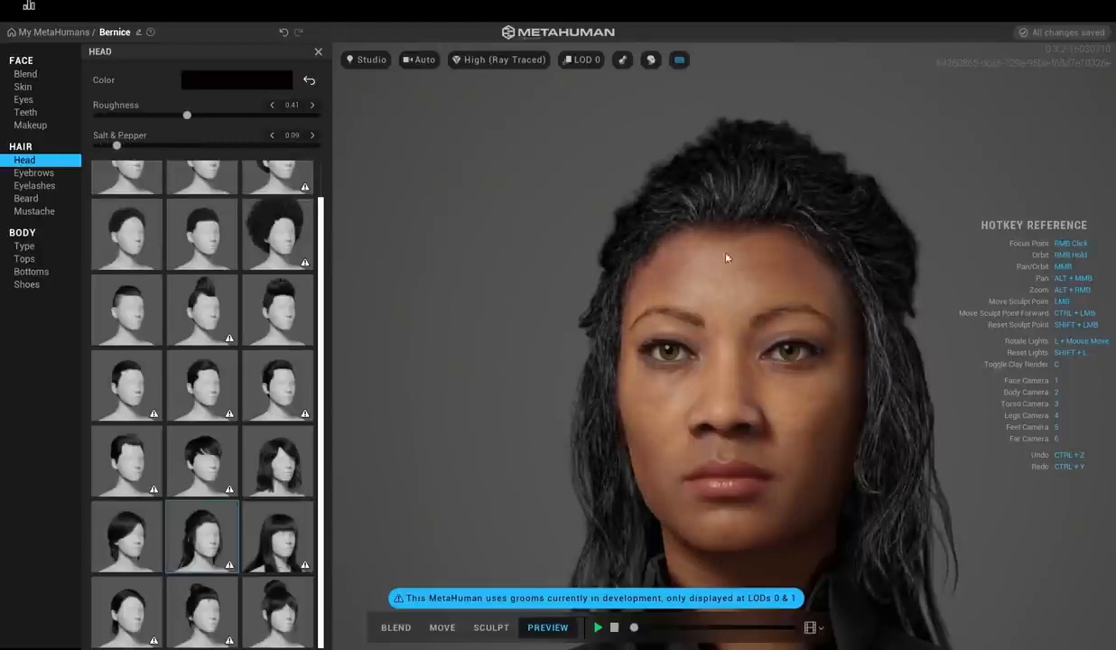
{"action": "right_click_drag", "start_coordinate": [700, 243], "coordinate": [787, 268]}
{"action": "scroll", "coordinate": [787, 271], "scroll_direction": "down", "scroll_amount": 4}
{"action": "scroll", "coordinate": [792, 310], "scroll_direction": "up", "scroll_amount": 6}
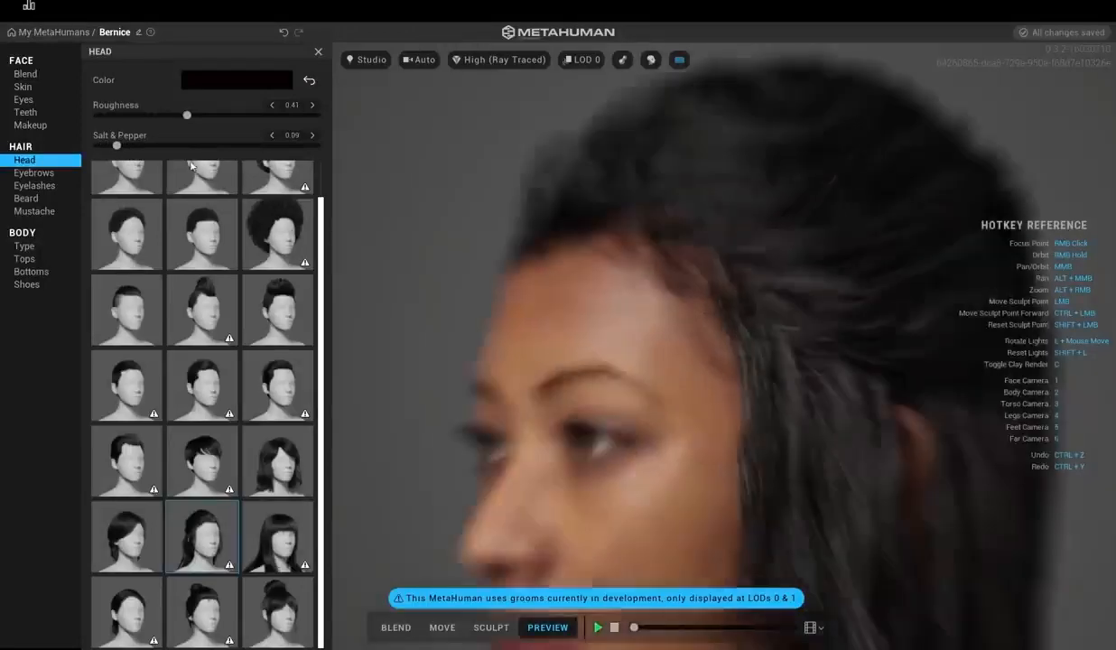
{"action": "mouse_move", "coordinate": [118, 145]}
{"action": "left_mouse_down"}
{"action": "mouse_move", "coordinate": [316, 141]}
{"action": "mouse_move", "coordinate": [111, 147]}
{"action": "left_mouse_up"}
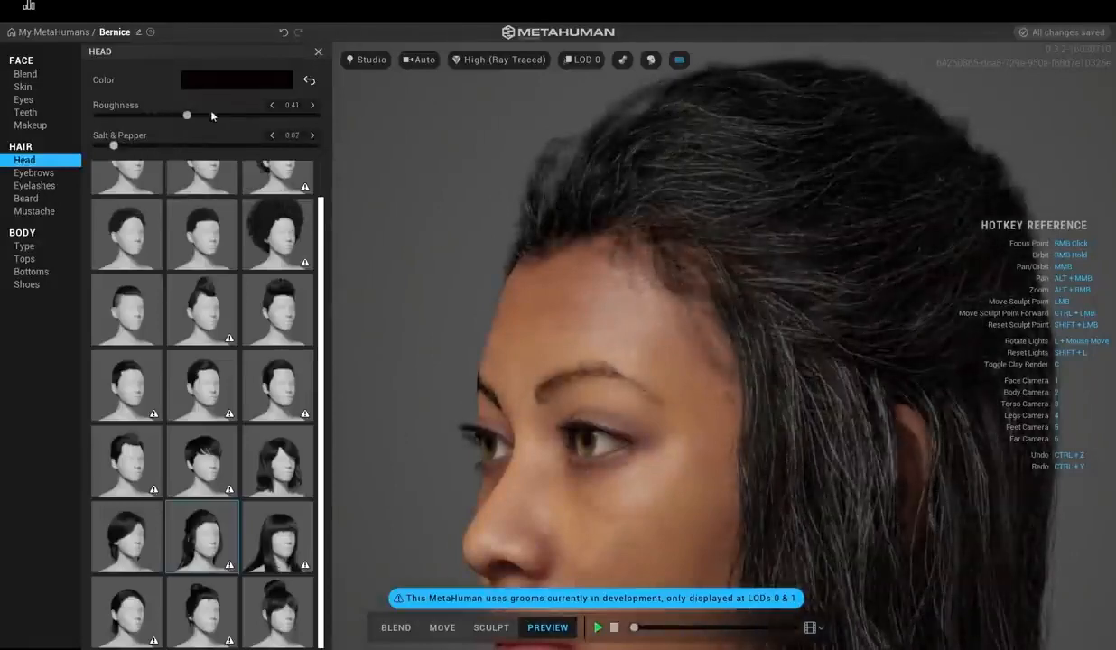
- Try a head hair roughness of 0.20, check the shine from the side, and set the roughness to 0.57
{"action": "left_click_drag", "start_coordinate": [187, 115], "coordinate": [140, 116]}
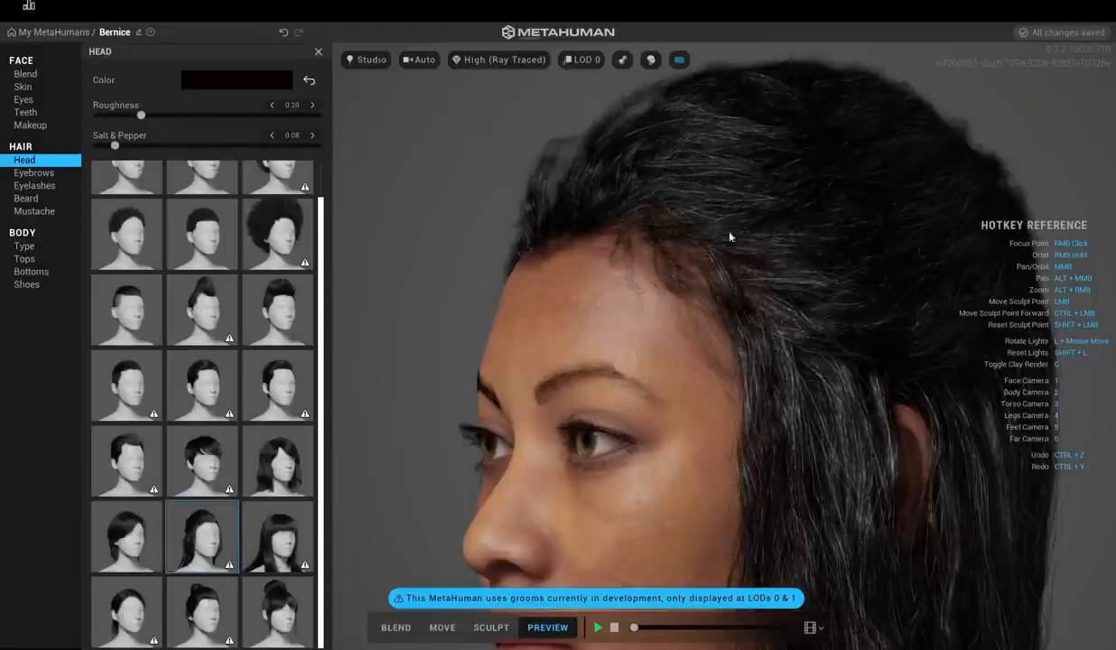
{"action": "right_click_drag", "start_coordinate": [703, 223], "coordinate": [630, 236]}
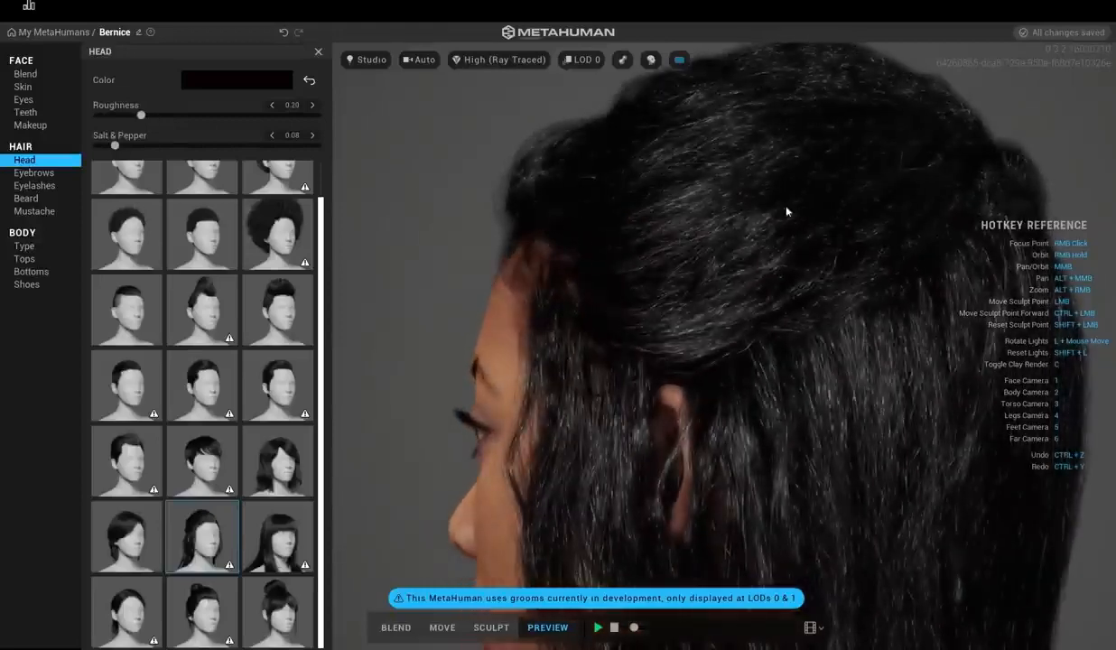
{"action": "key", "text": "1"}
{"action": "left_click_drag", "start_coordinate": [141, 116], "coordinate": [223, 114]}
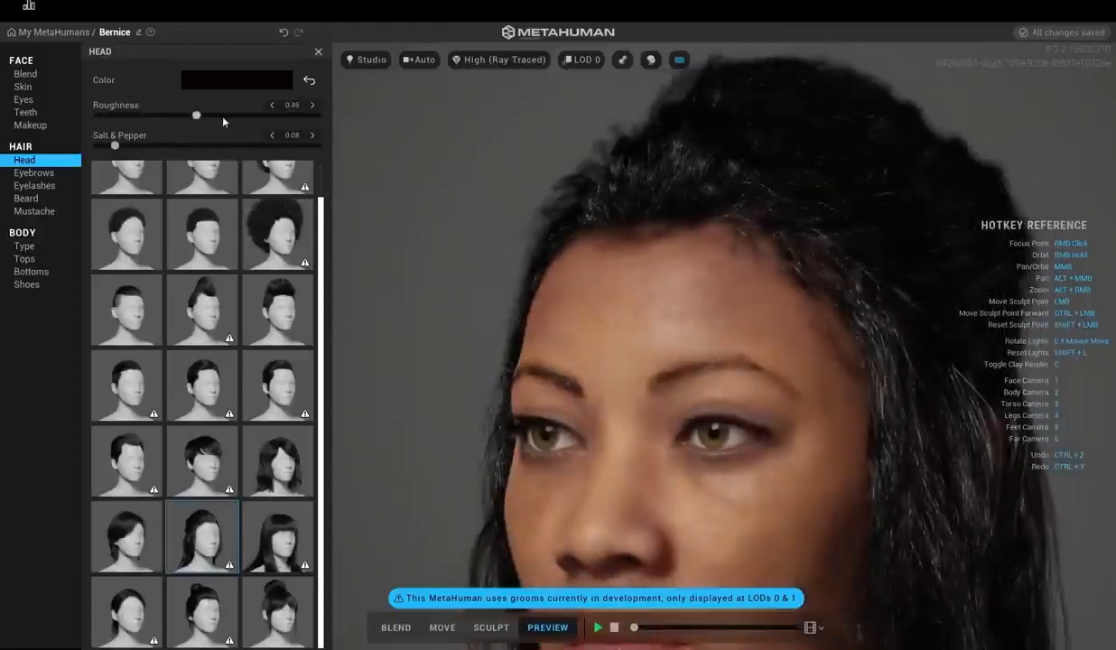
- Recolour the head hair to a light brown with melanin 0.26 and redness 0.16
{"action": "left_click", "coordinate": [212, 85]}
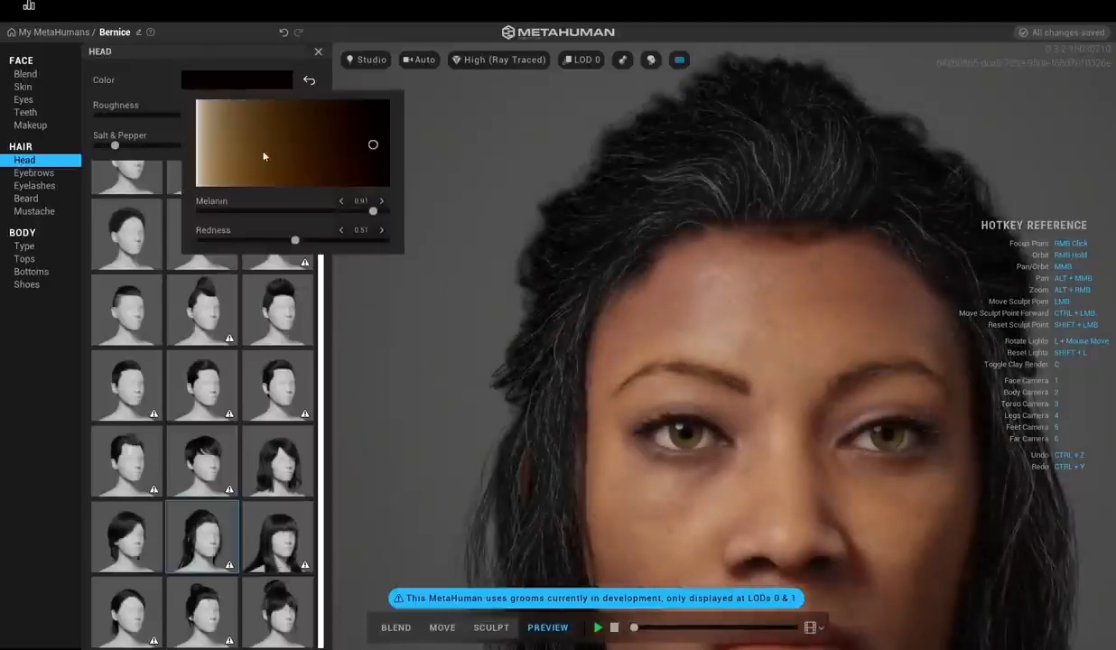
{"action": "mouse_move", "coordinate": [250, 113]}
{"action": "left_mouse_down"}
{"action": "mouse_move", "coordinate": [212, 127]}
{"action": "mouse_move", "coordinate": [221, 140]}
{"action": "mouse_move", "coordinate": [259, 130]}
{"action": "mouse_move", "coordinate": [214, 106]}
{"action": "mouse_move", "coordinate": [220, 176]}
{"action": "left_mouse_up"}
{"action": "mouse_move", "coordinate": [318, 170]}
{"action": "left_mouse_down"}
{"action": "mouse_move", "coordinate": [334, 130]}
{"action": "mouse_move", "coordinate": [378, 111]}
{"action": "mouse_move", "coordinate": [246, 114]}
{"action": "left_mouse_up"}
{"action": "left_click", "coordinate": [148, 85]}
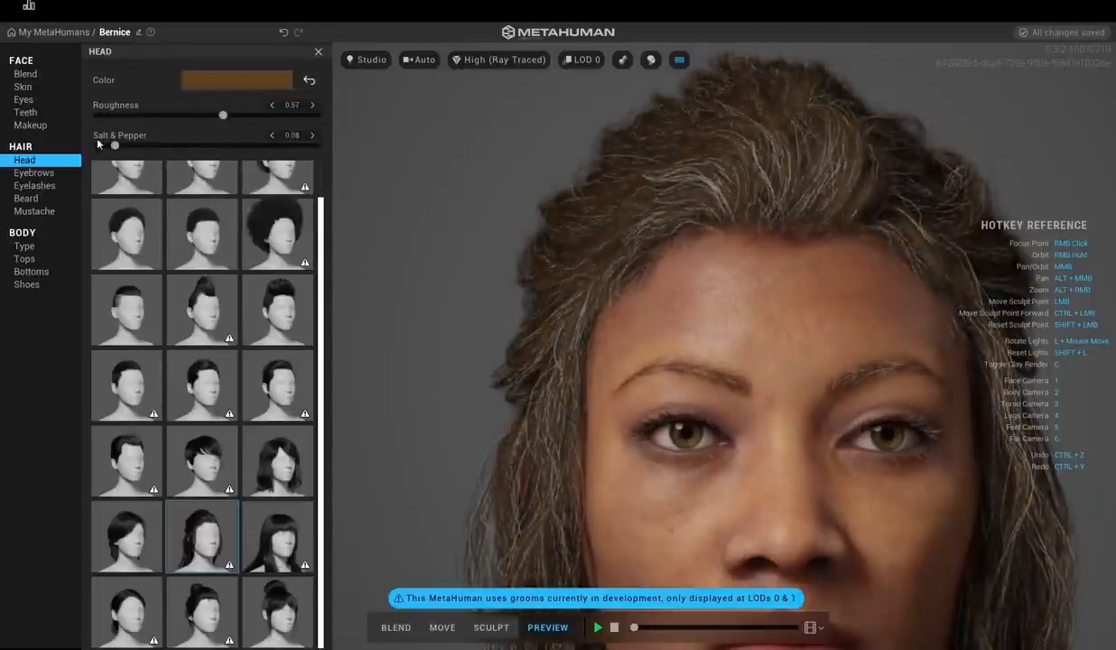
- Raise the hair's salt and pepper to 0.20, recolour it to a pale blonde, and check it from farther away
{"action": "left_click_drag", "start_coordinate": [115, 146], "coordinate": [140, 145]}
{"action": "left_click", "coordinate": [293, 82]}
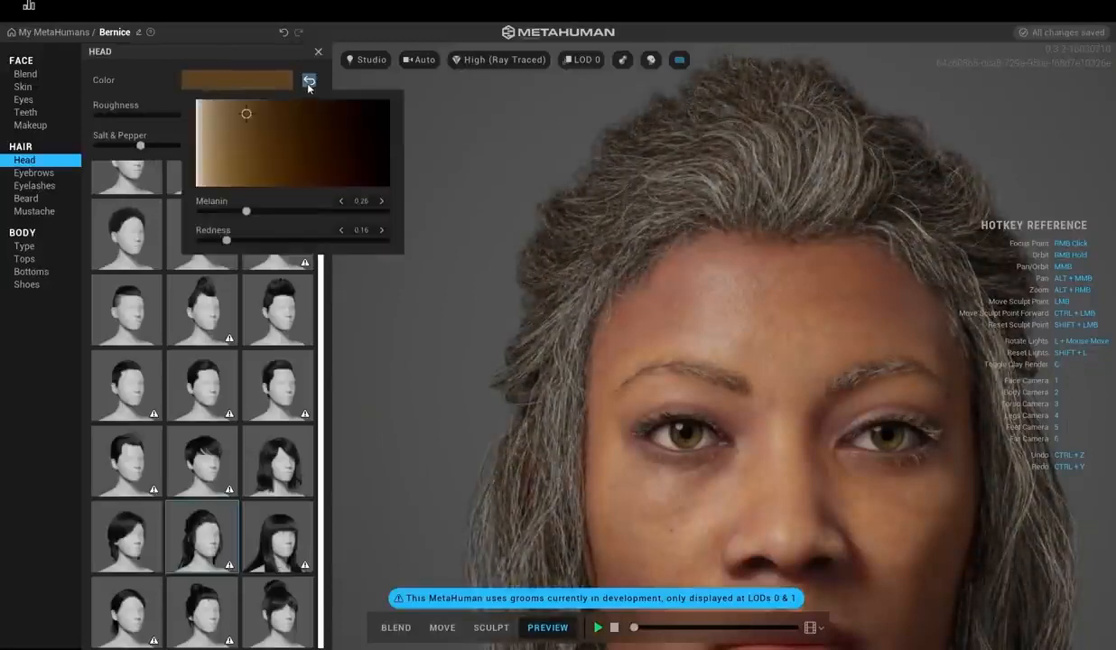
{"action": "left_click", "coordinate": [296, 81]}
{"action": "left_click", "coordinate": [249, 83]}
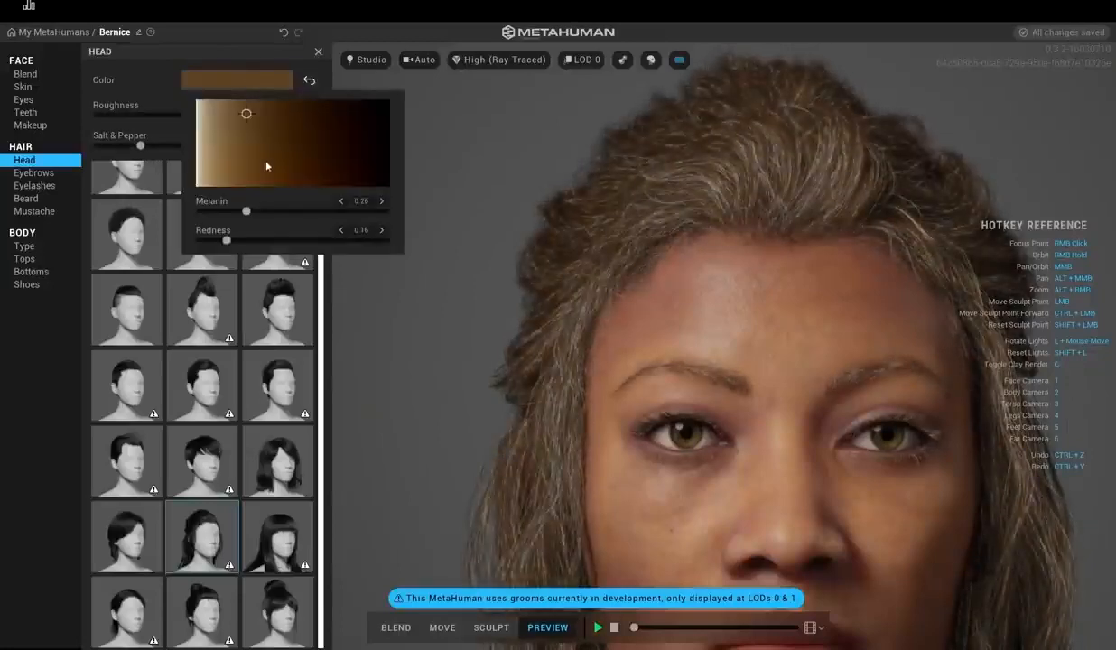
{"action": "left_click", "coordinate": [197, 106]}
{"action": "mouse_move", "coordinate": [207, 125]}
{"action": "left_mouse_down"}
{"action": "mouse_move", "coordinate": [267, 176]}
{"action": "mouse_move", "coordinate": [351, 137]}
{"action": "mouse_move", "coordinate": [274, 145]}
{"action": "mouse_move", "coordinate": [377, 113]}
{"action": "mouse_move", "coordinate": [375, 165]}
{"action": "mouse_move", "coordinate": [231, 117]}
{"action": "mouse_move", "coordinate": [203, 127]}
{"action": "mouse_move", "coordinate": [225, 131]}
{"action": "mouse_move", "coordinate": [219, 117]}
{"action": "mouse_move", "coordinate": [227, 144]}
{"action": "mouse_move", "coordinate": [195, 134]}
{"action": "mouse_move", "coordinate": [208, 156]}
{"action": "mouse_move", "coordinate": [242, 161]}
{"action": "mouse_move", "coordinate": [208, 151]}
{"action": "left_mouse_up"}
{"action": "left_click", "coordinate": [779, 230]}
{"action": "key", "text": "3"}
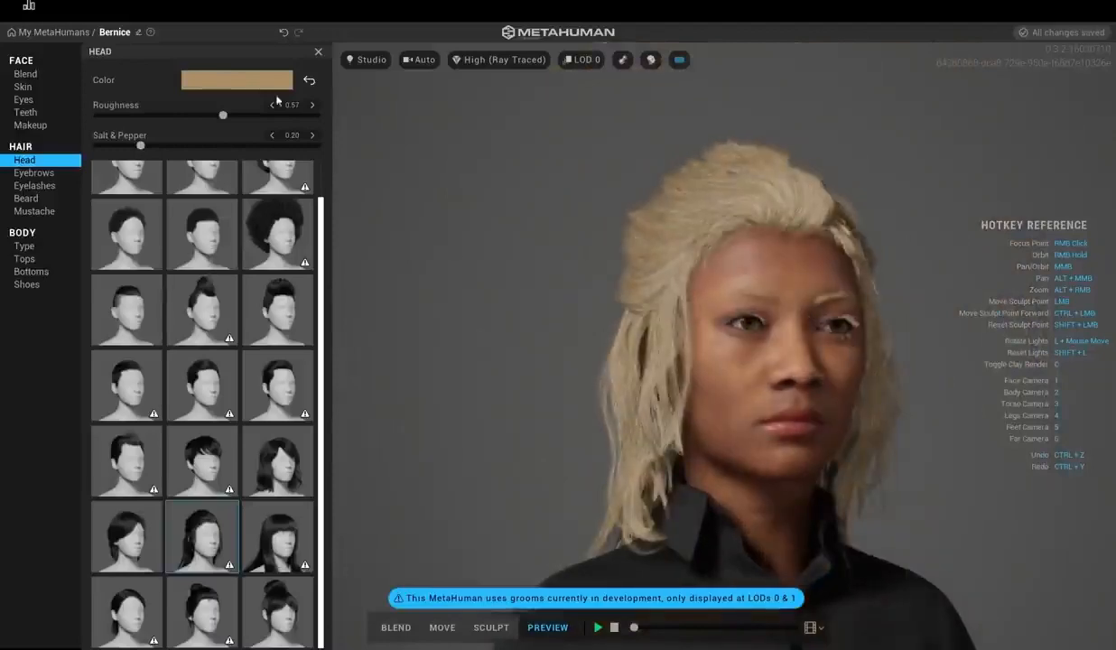
- Recolour the head hair to a very dark reddish brown with melanin 0.86 and redness 0.73, and set salt and pepper to 0.00
{"action": "left_click", "coordinate": [237, 80]}
{"action": "left_click", "coordinate": [361, 163]}
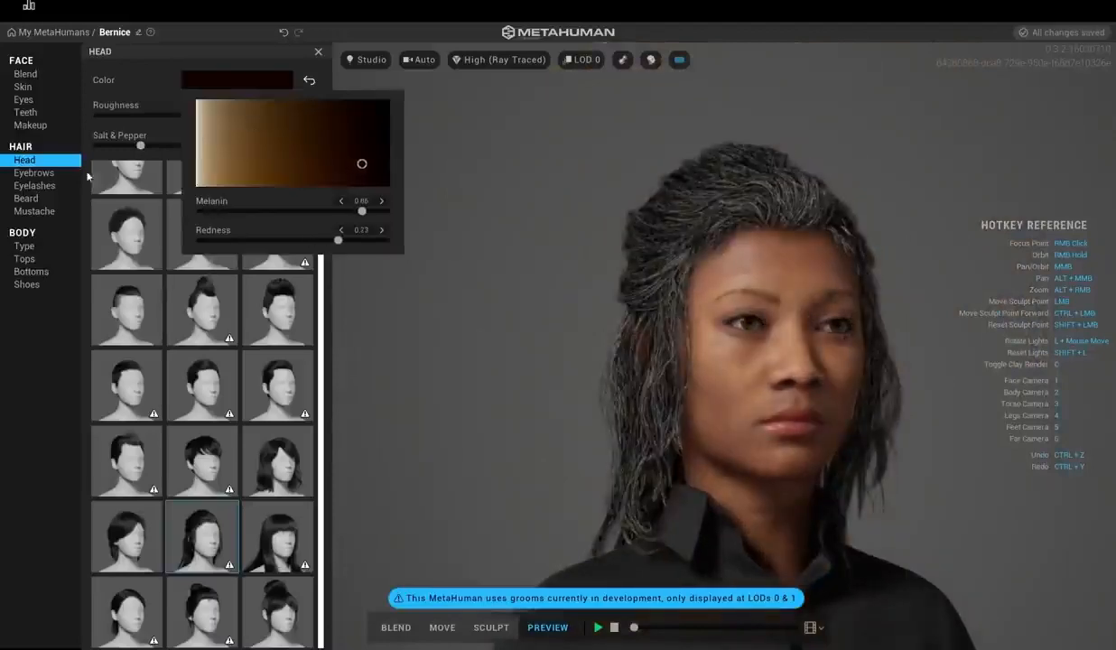
{"action": "left_click", "coordinate": [140, 146]}
{"action": "left_click_drag", "start_coordinate": [140, 146], "coordinate": [104, 150]}
{"action": "right_click_drag", "start_coordinate": [692, 297], "coordinate": [441, 311]}
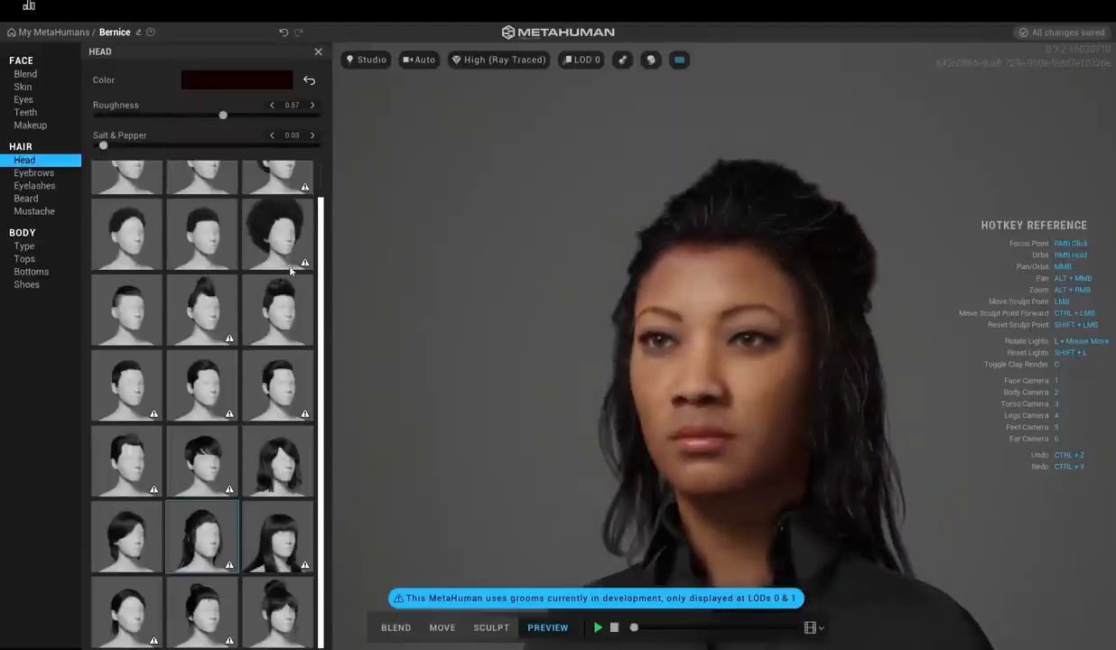
{"action": "mouse_move", "coordinate": [104, 148]}
{"action": "left_mouse_down"}
{"action": "mouse_move", "coordinate": [140, 146]}
{"action": "mouse_move", "coordinate": [97, 148]}
{"action": "left_mouse_up"}
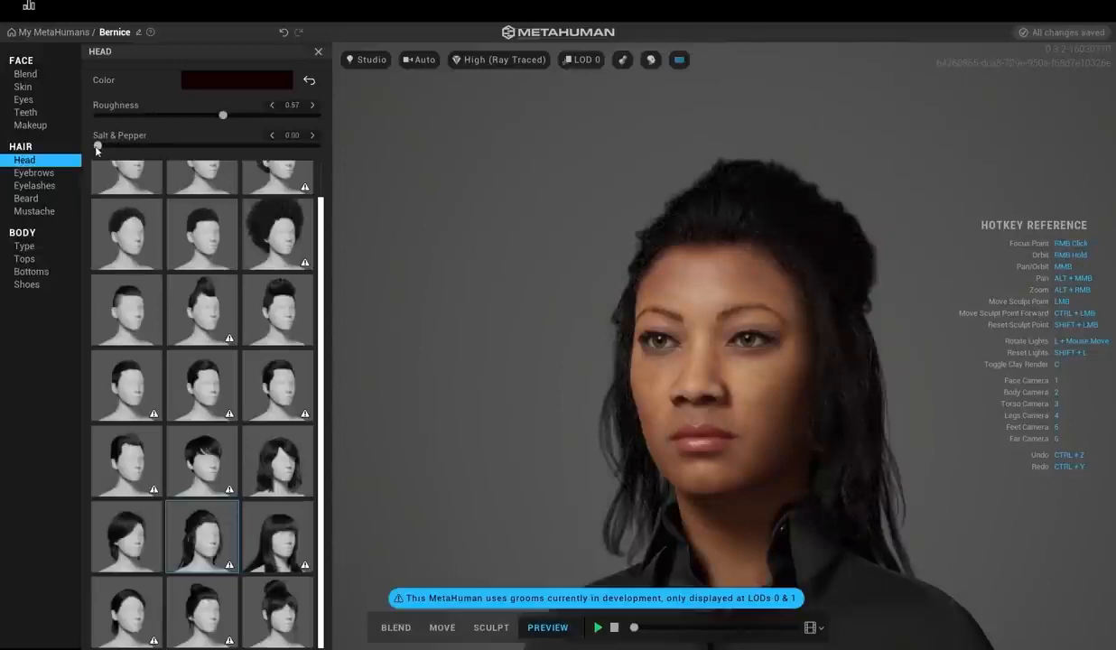
- Inspect the brows up close and replace the eyebrows with the Medium Thick Eyebrows style
{"action": "scroll", "coordinate": [826, 336], "scroll_direction": "down", "scroll_amount": 2}
{"action": "scroll", "coordinate": [825, 349], "scroll_direction": "up", "scroll_amount": 4}
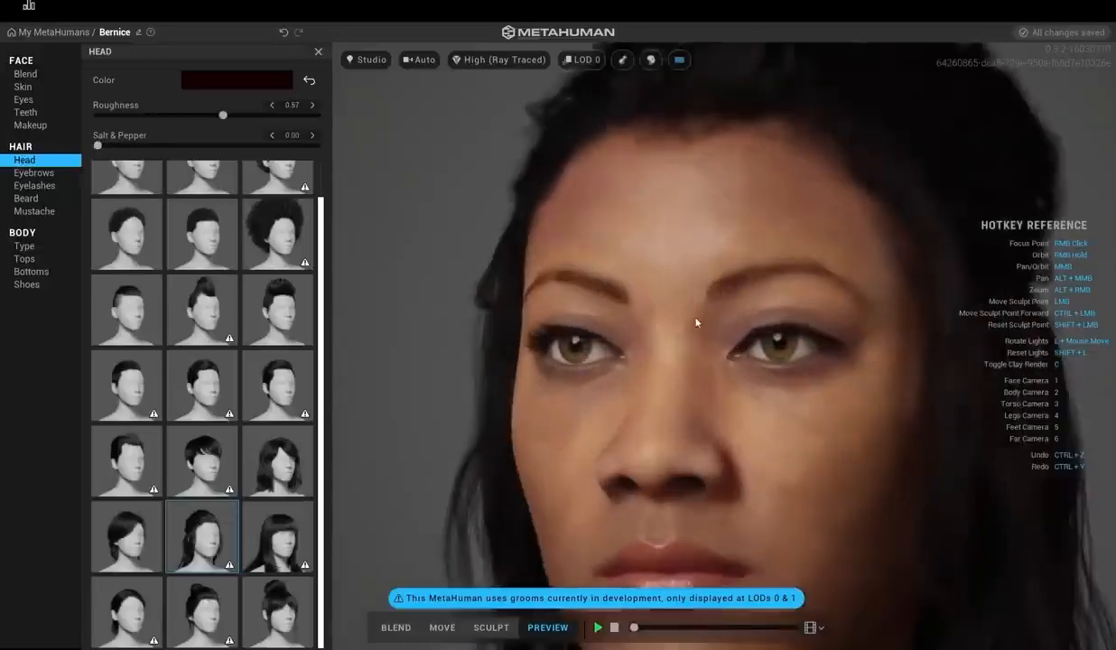
{"action": "scroll", "coordinate": [800, 332], "scroll_direction": "up", "scroll_amount": 2}
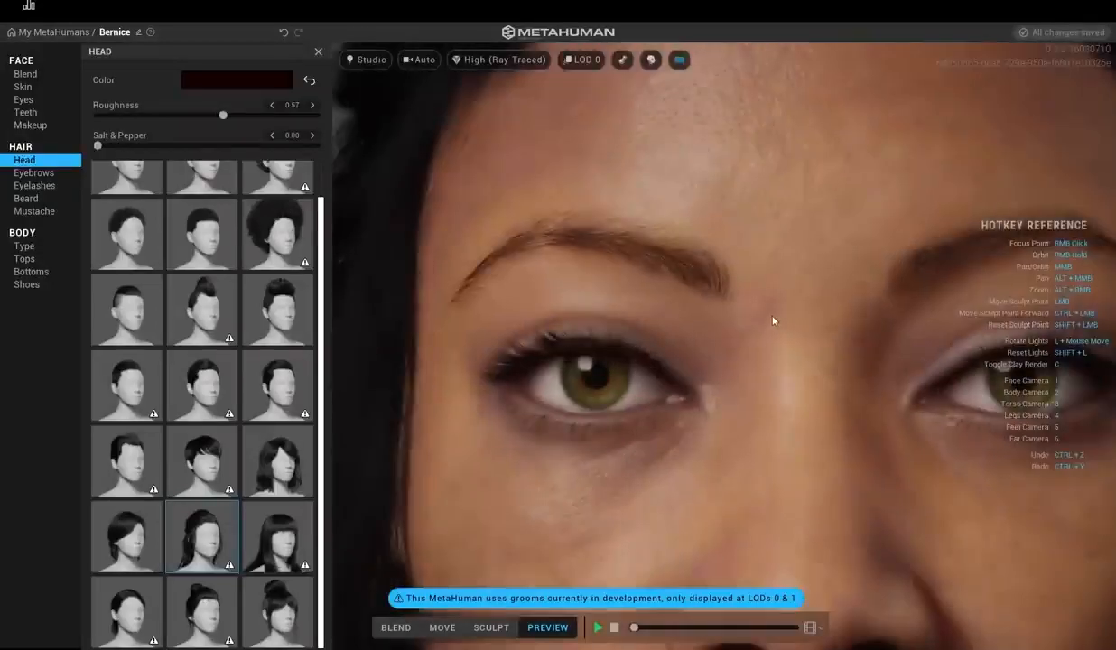
{"action": "scroll", "coordinate": [749, 318], "scroll_direction": "down", "scroll_amount": 4}
{"action": "right_click_drag", "start_coordinate": [709, 315], "coordinate": [822, 296]}
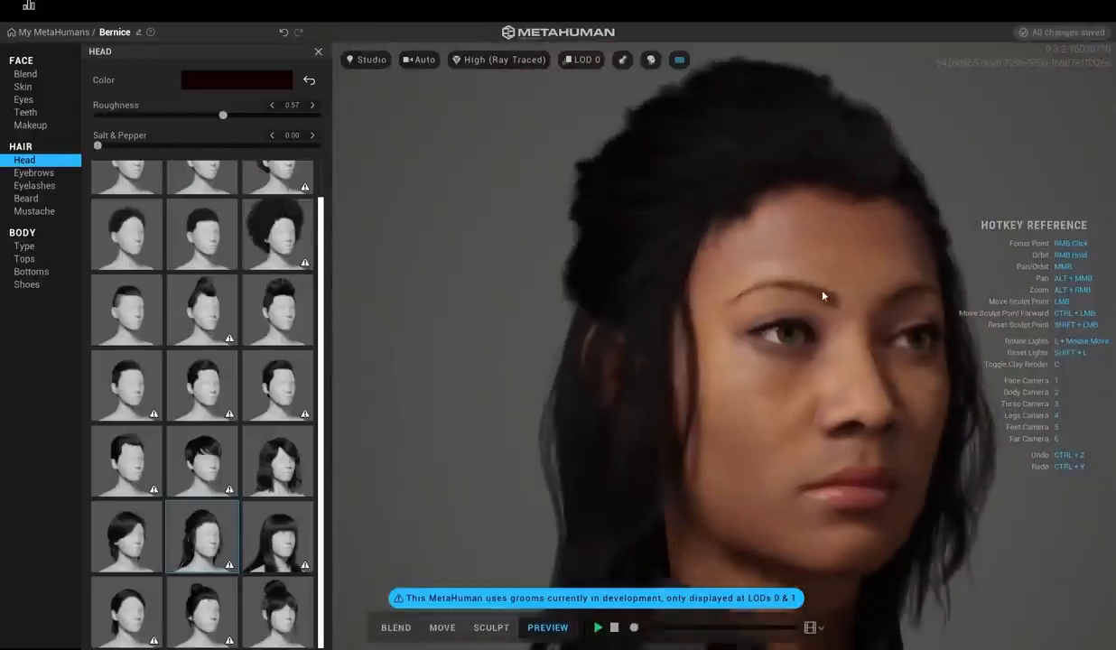
{"action": "left_click", "coordinate": [32, 177]}
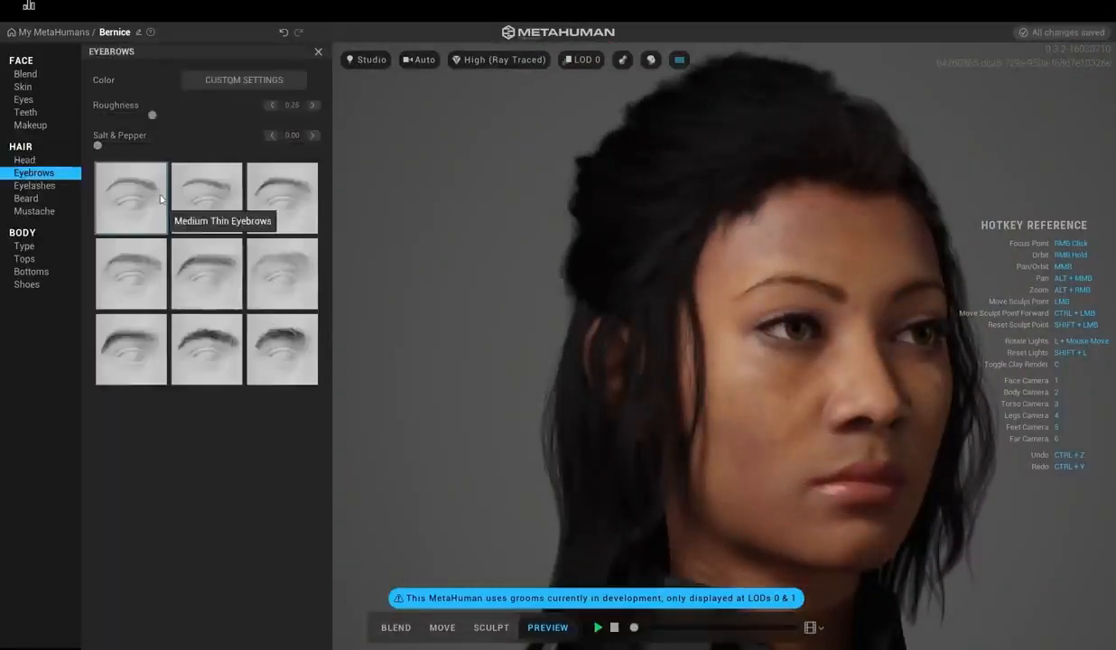
{"action": "right_click_drag", "start_coordinate": [690, 266], "coordinate": [495, 259]}
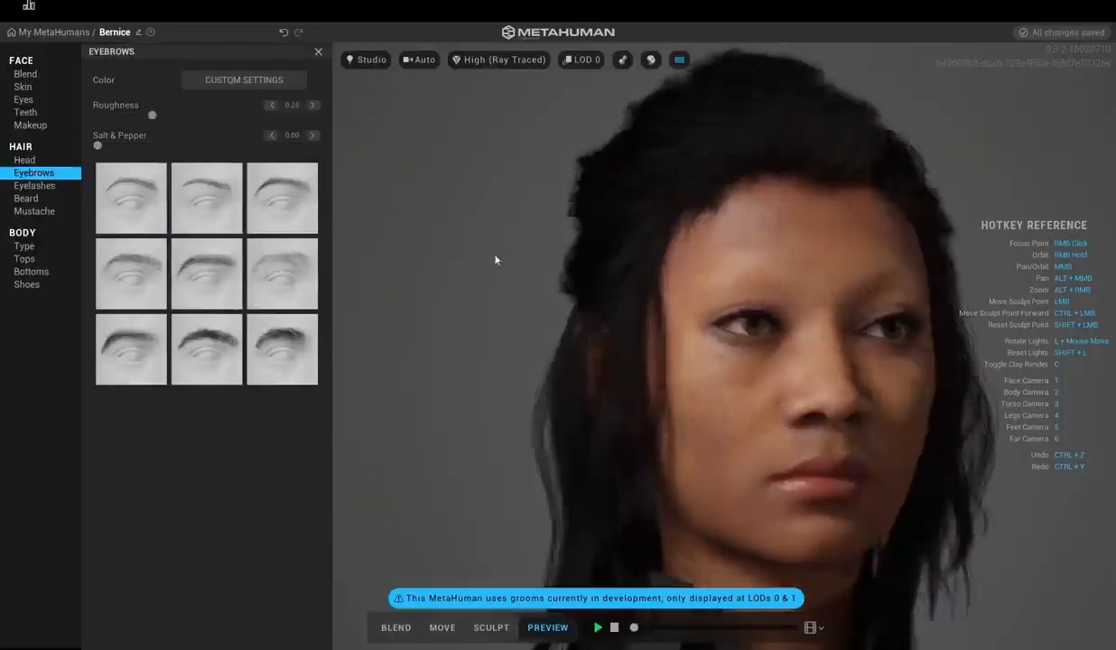
{"action": "left_click", "coordinate": [214, 198]}
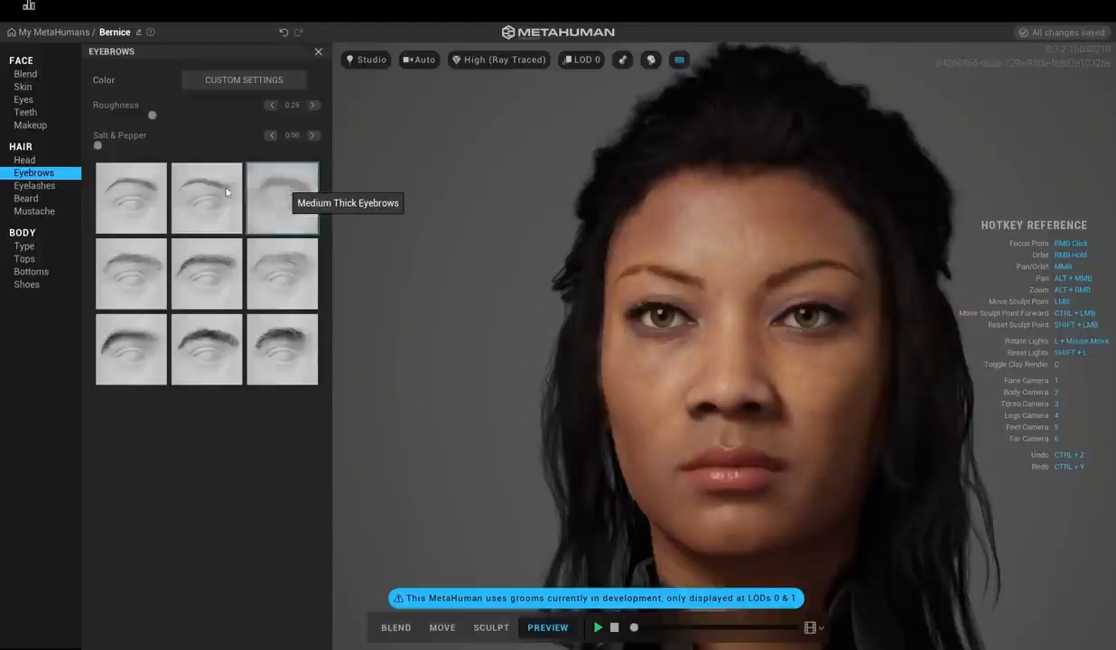
- Try the fifth eyelash style, view it at an angle, and switch to the fourth eyelash style
{"action": "left_click", "coordinate": [53, 187]}
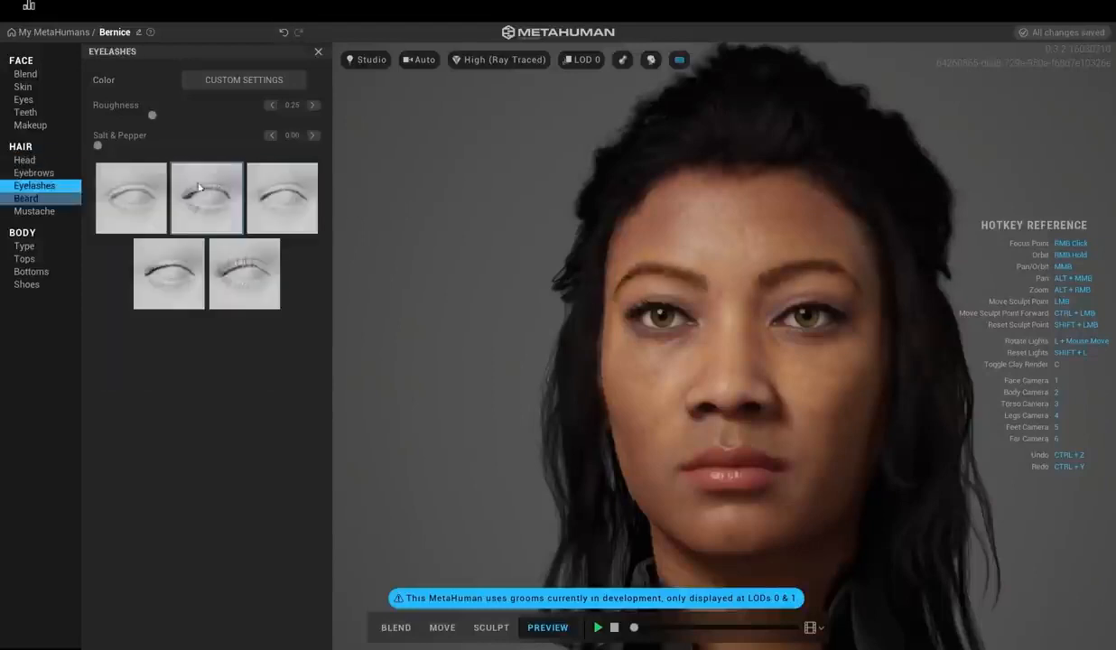
{"action": "left_click", "coordinate": [232, 286]}
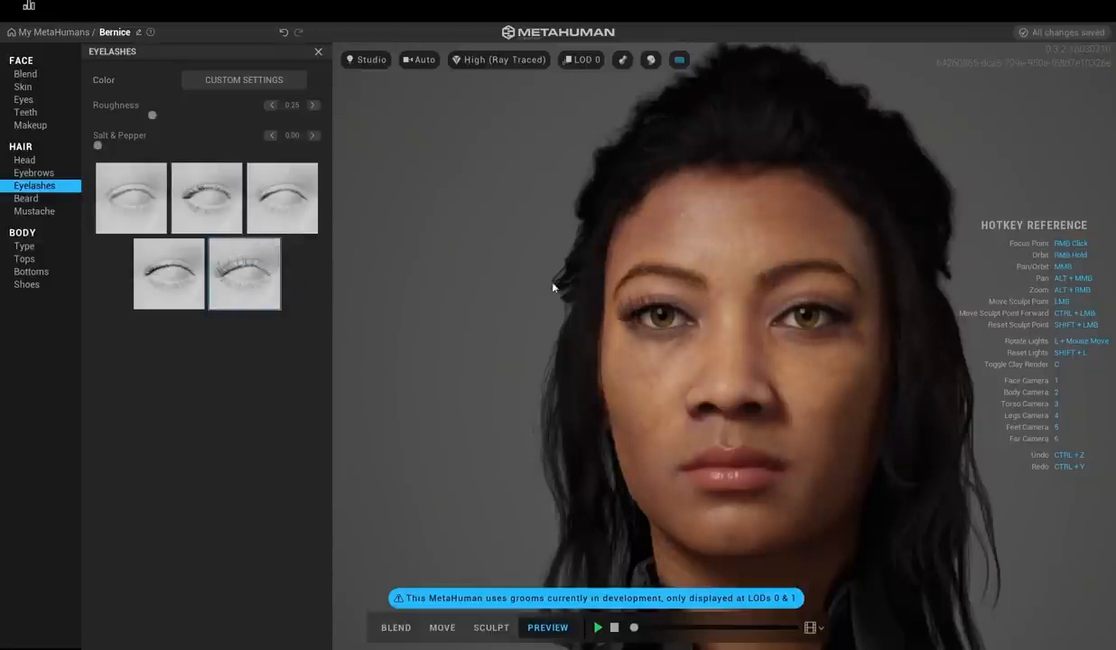
{"action": "right_click_drag", "start_coordinate": [553, 287], "coordinate": [463, 293]}
{"action": "left_click", "coordinate": [165, 272]}
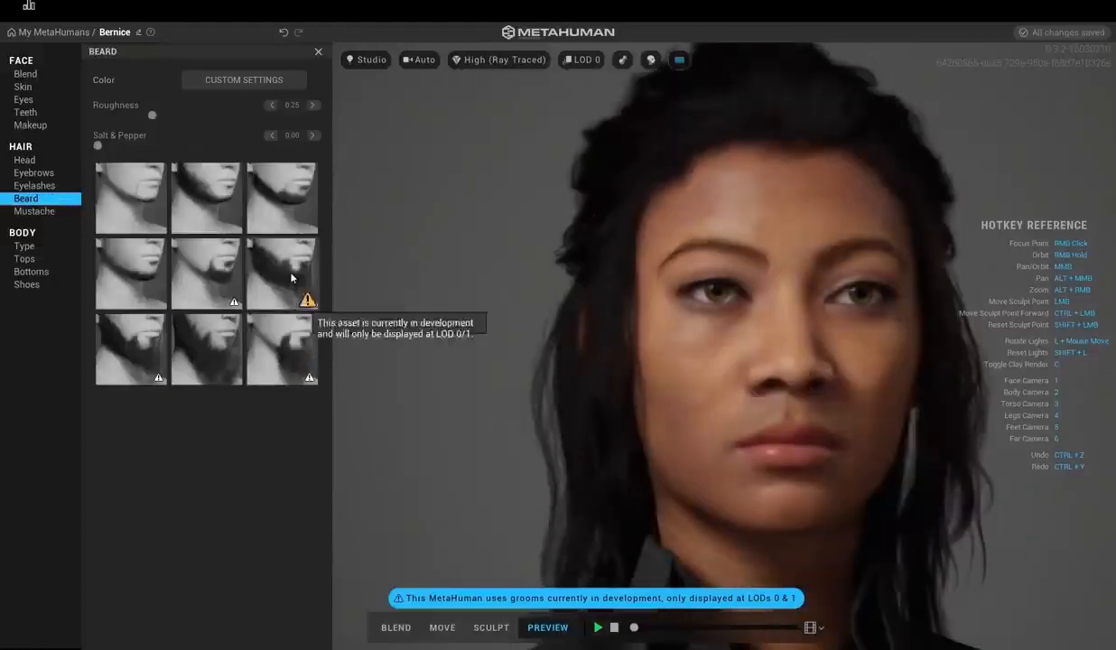
- Try the Medium Curly Beard, view it from the side, and undo it
{"action": "left_click", "coordinate": [289, 276]}
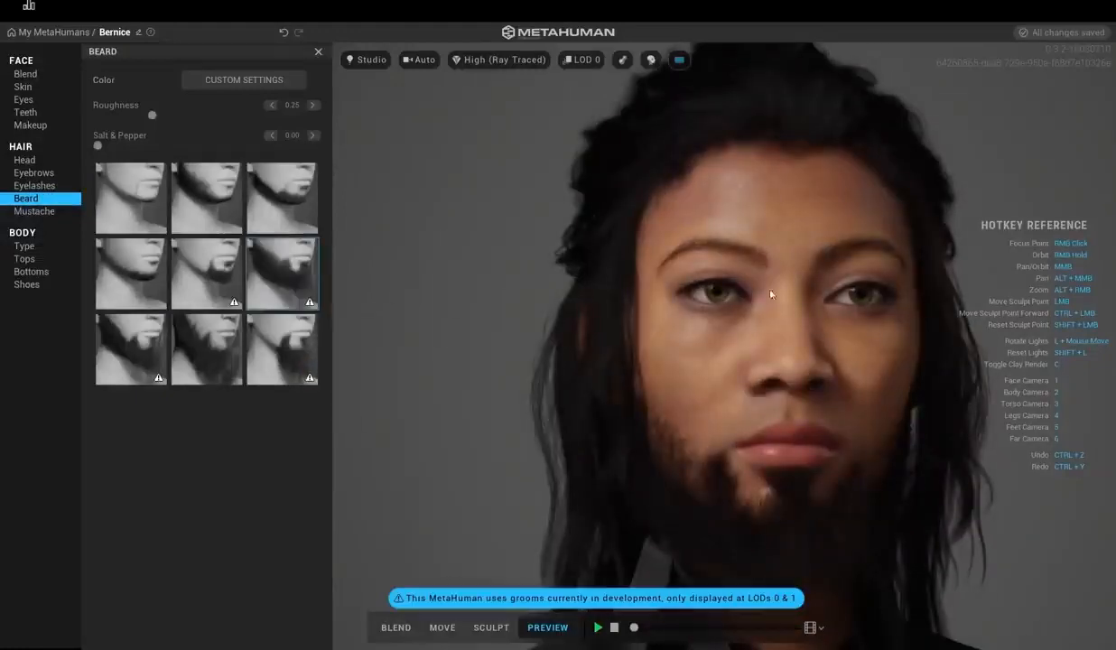
{"action": "middle_click_drag", "start_coordinate": [770, 295], "coordinate": [460, 248]}
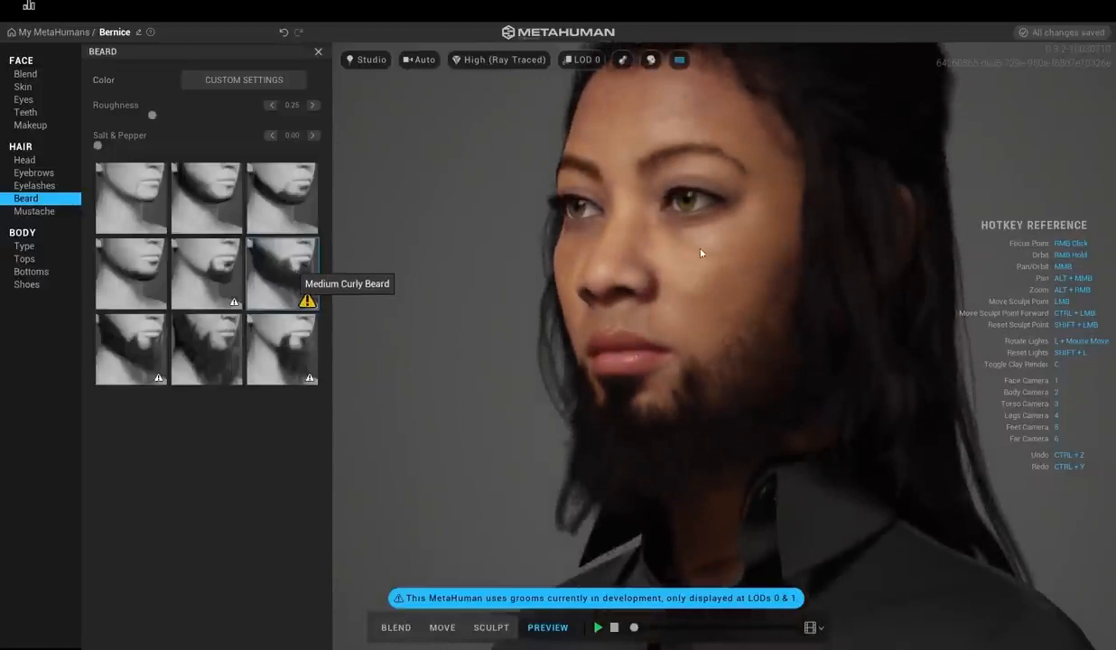
{"action": "key", "text": "ctrl+z"}
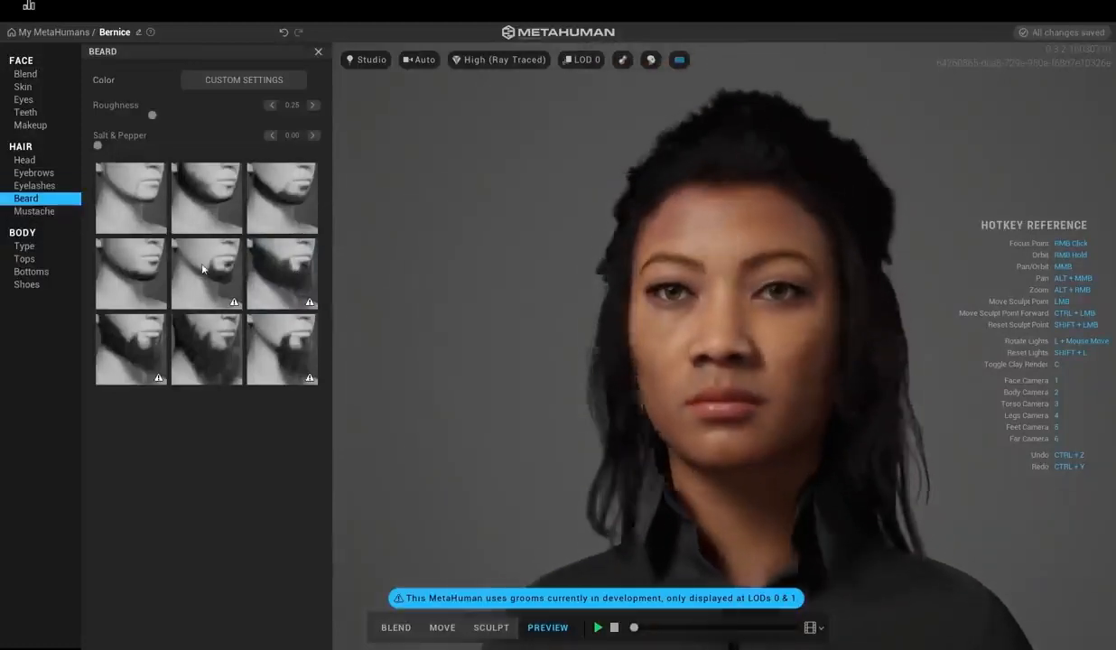
- Review the head hairstyles and try the heavier and slimmer female body types at average height
{"action": "left_click", "coordinate": [25, 160]}
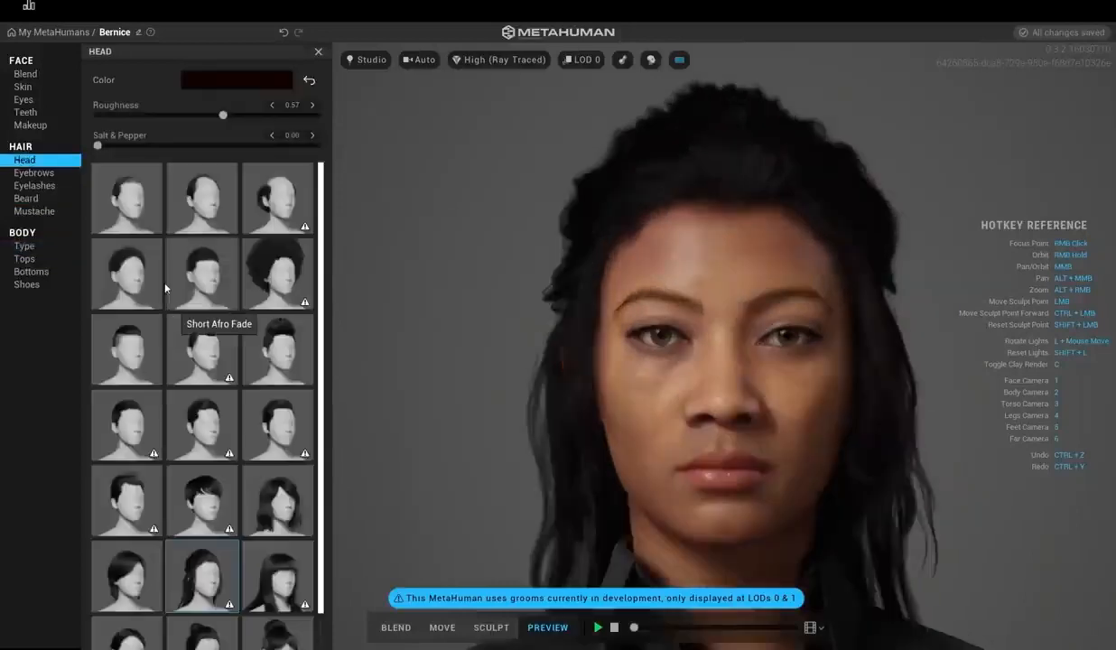
{"action": "left_click", "coordinate": [25, 246]}
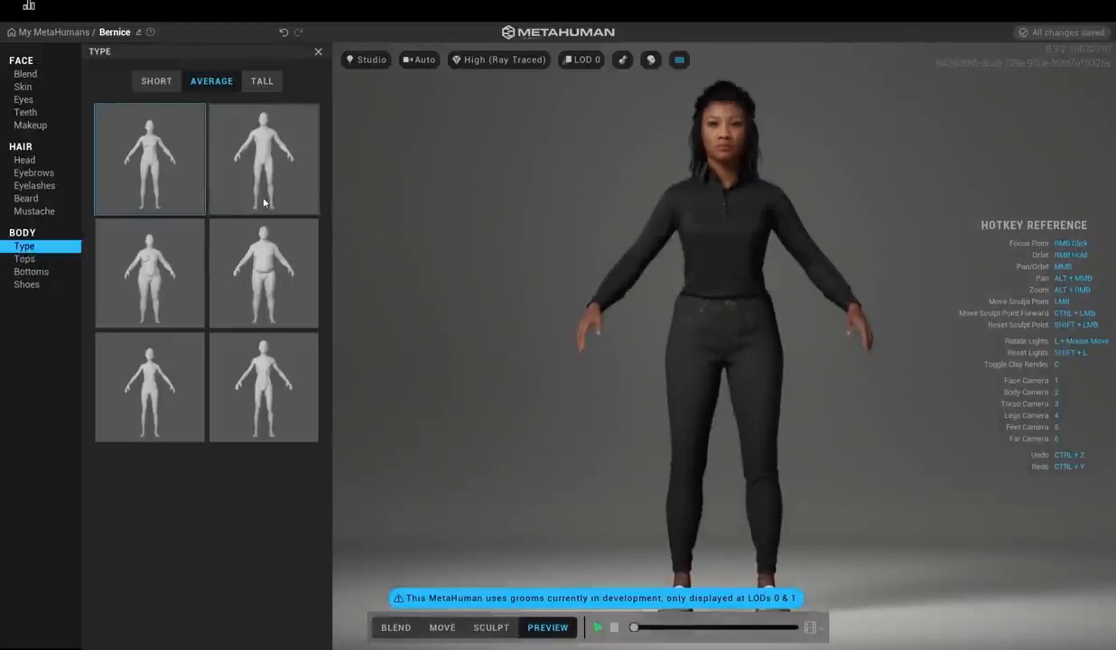
{"action": "left_click", "coordinate": [145, 286]}
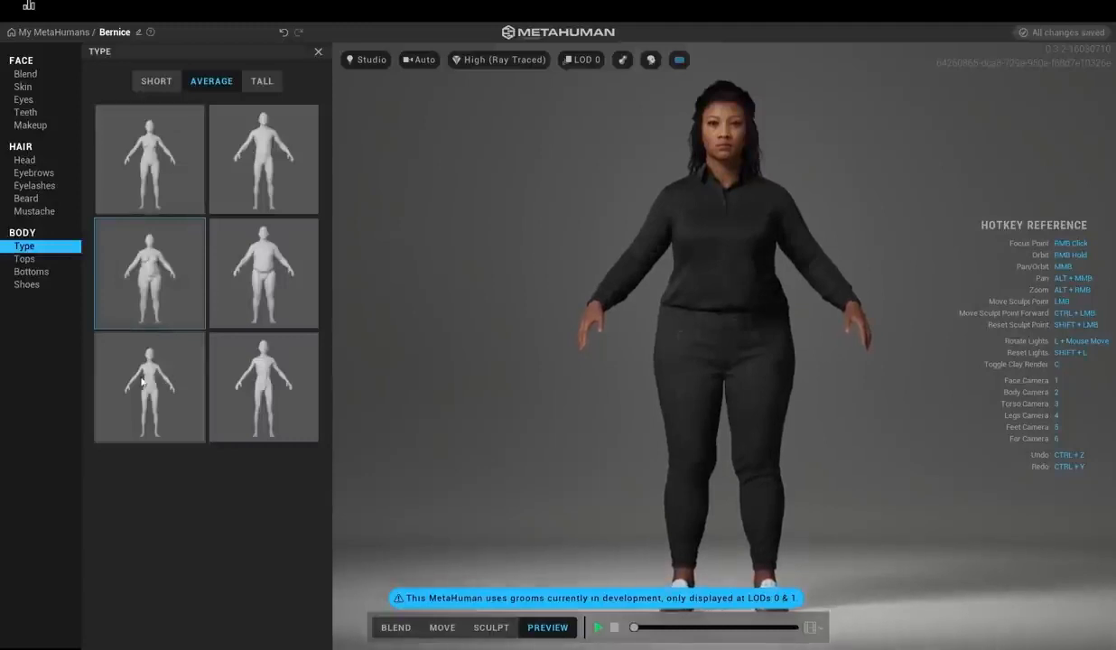
{"action": "left_click", "coordinate": [141, 388]}
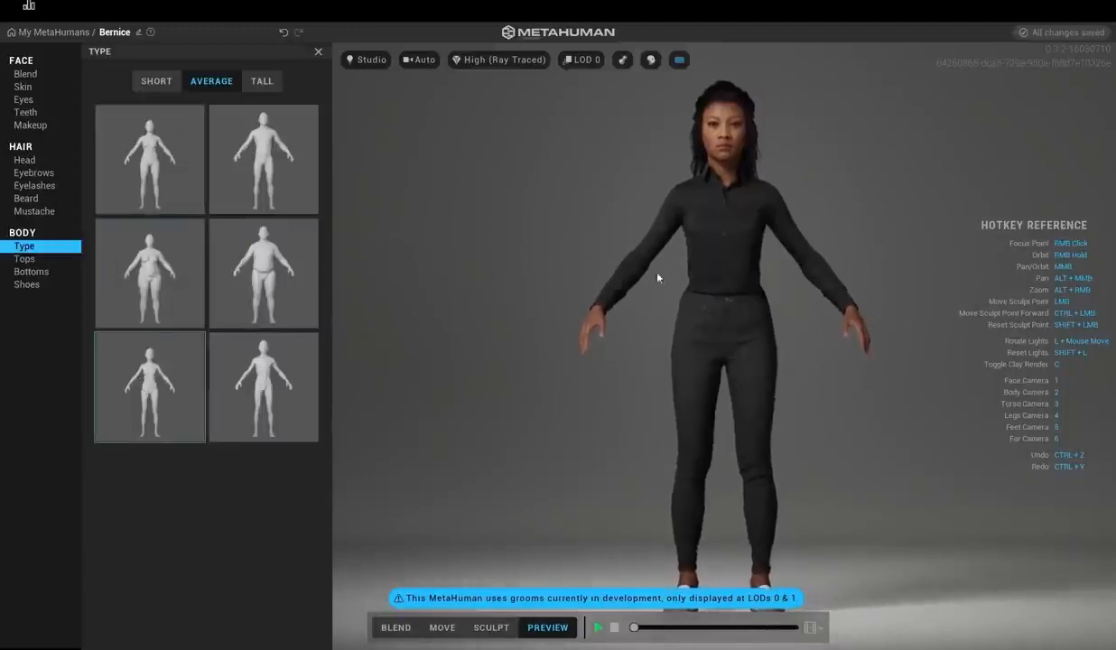
{"action": "left_click", "coordinate": [200, 229]}
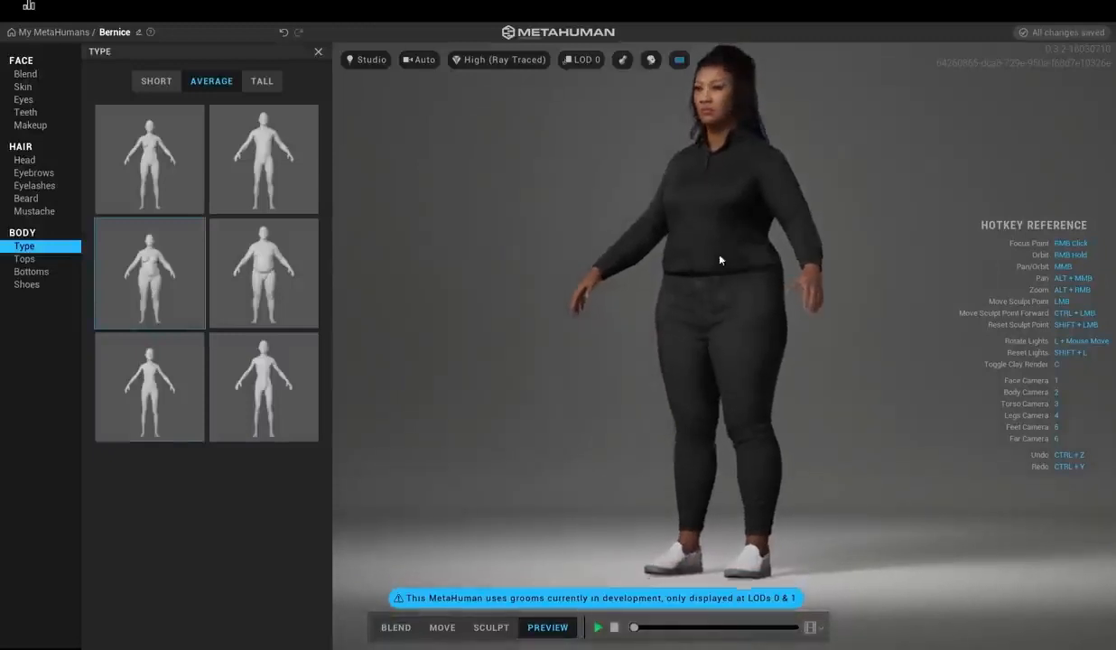
- Change the character's top to the Hoodie and check it from the side
{"action": "left_click", "coordinate": [24, 260]}
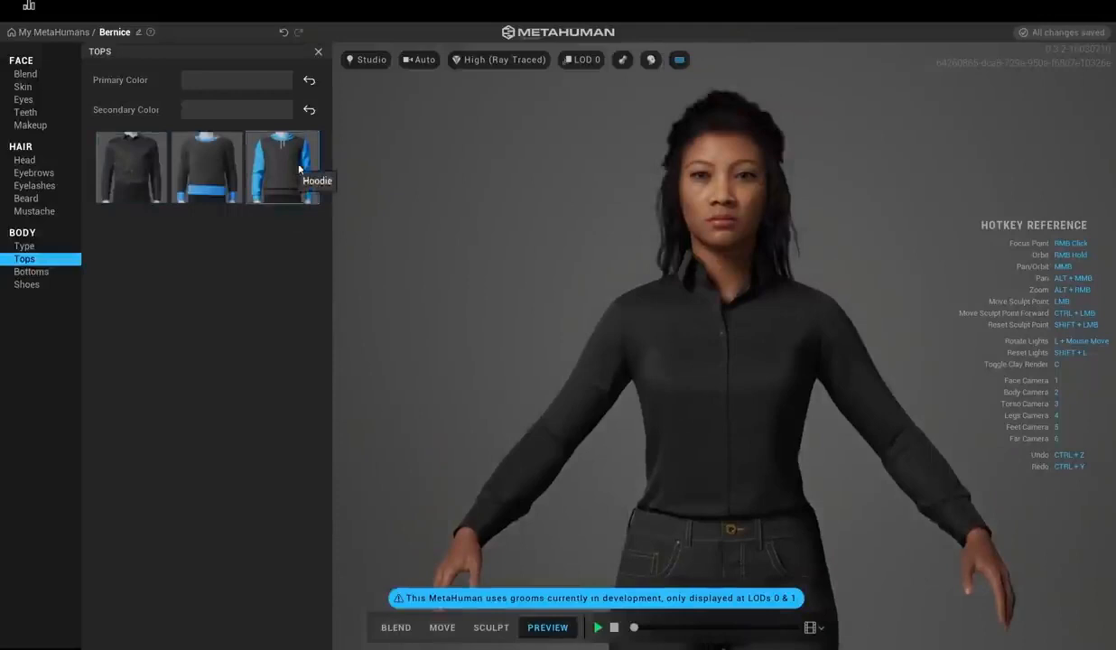
{"action": "left_click", "coordinate": [299, 166]}
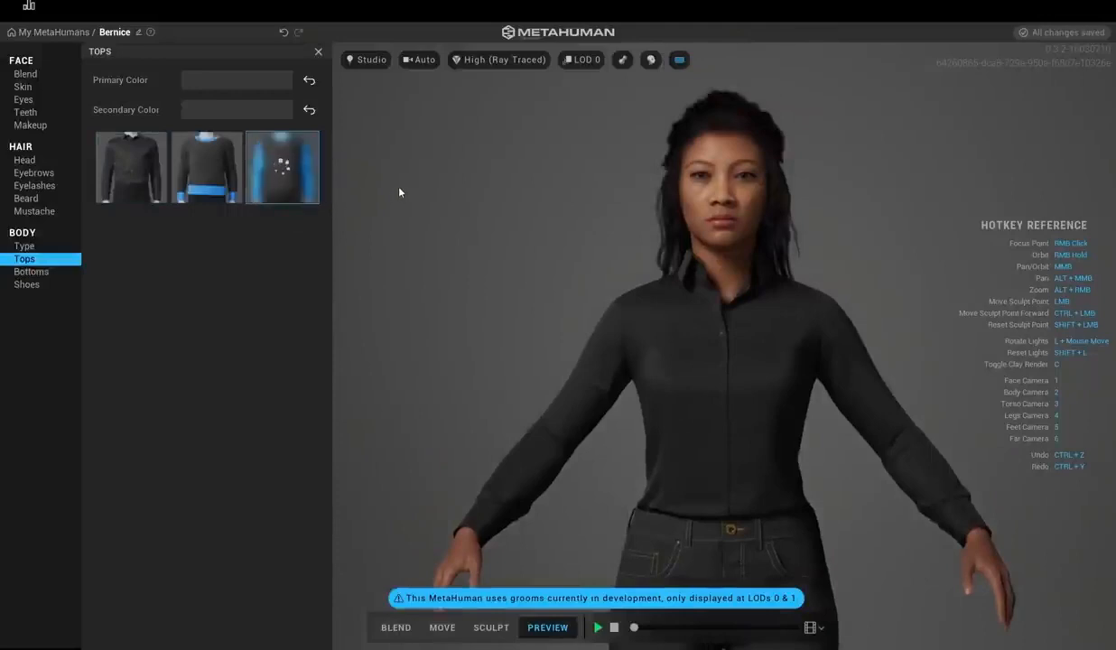
{"action": "right_click_drag", "start_coordinate": [662, 259], "coordinate": [327, 275]}
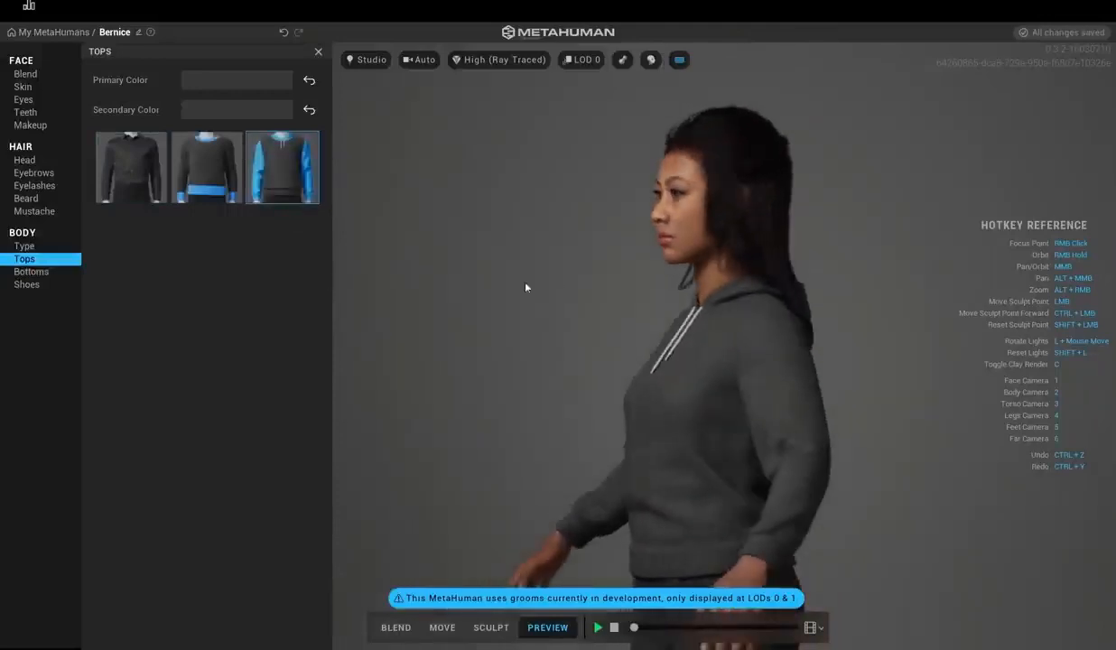
- View the hoodie from the front, try the Sweater, and switch the top to the button-up shirt
{"action": "right_click_drag", "start_coordinate": [524, 283], "coordinate": [830, 283]}
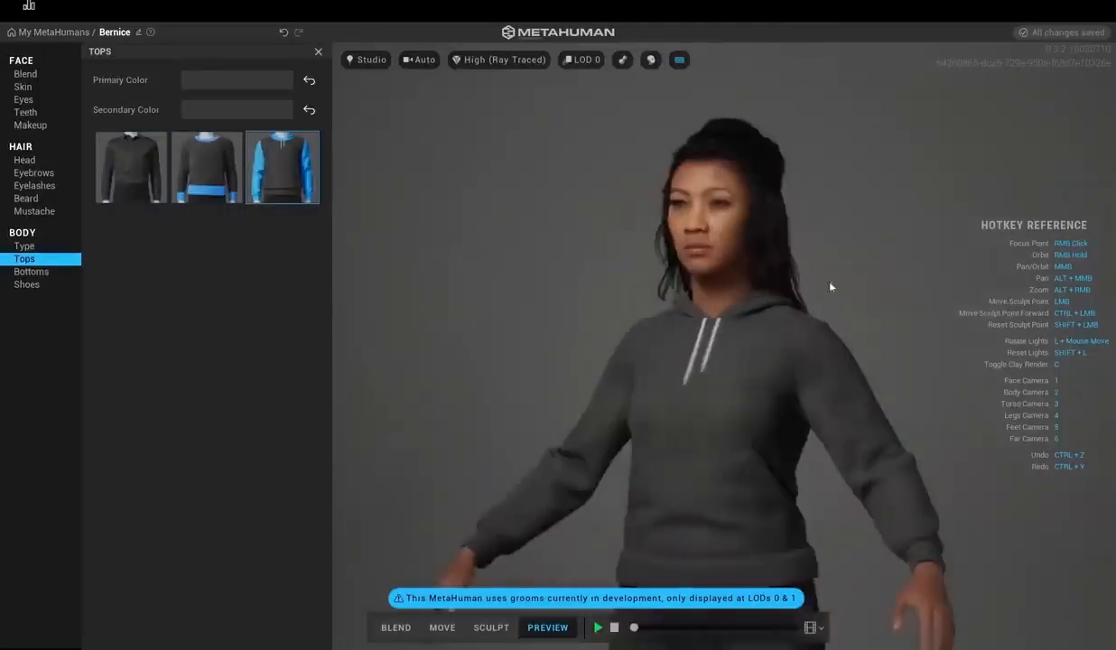
{"action": "left_click", "coordinate": [228, 191]}
{"action": "middle_click_drag", "start_coordinate": [673, 275], "coordinate": [780, 185]}
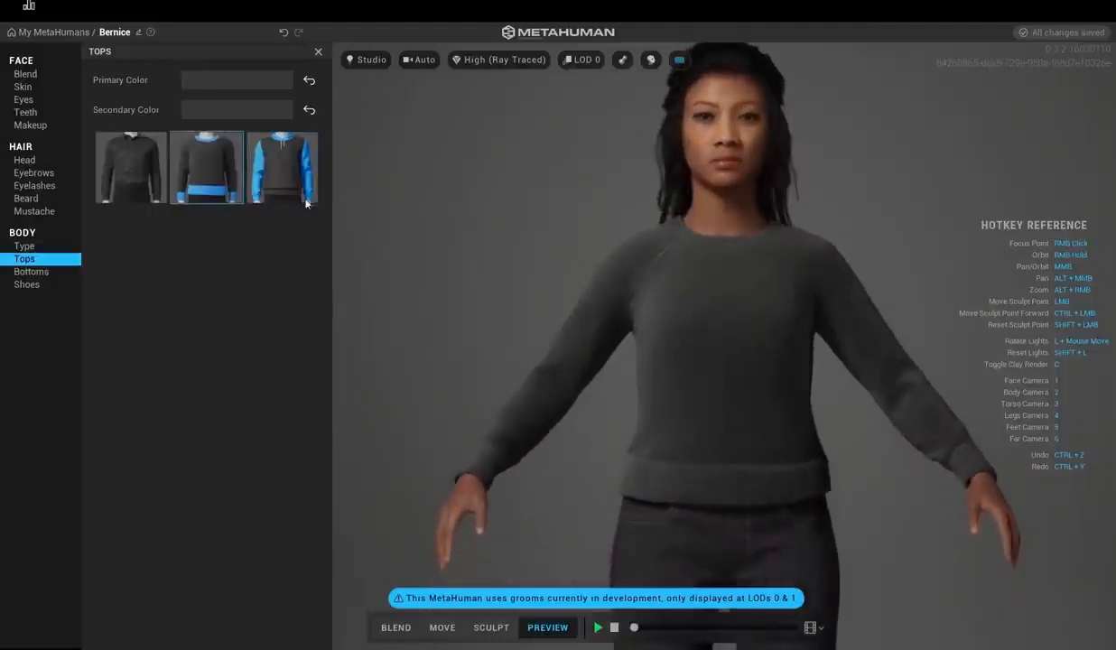
{"action": "left_click", "coordinate": [138, 181]}
- Try black as the shirt's primary colour, and set it to a very pale, pinkish white
{"action": "left_click", "coordinate": [210, 78]}
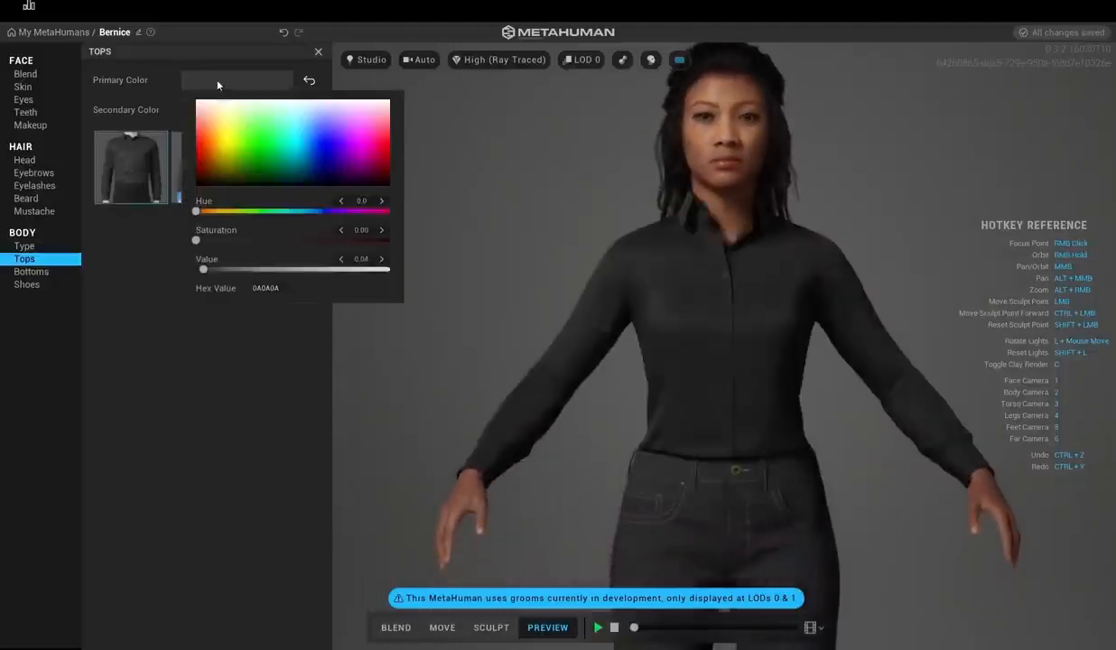
{"action": "left_click", "coordinate": [265, 161]}
{"action": "mouse_move", "coordinate": [203, 107]}
{"action": "left_mouse_down"}
{"action": "mouse_move", "coordinate": [203, 133]}
{"action": "mouse_move", "coordinate": [196, 100]}
{"action": "mouse_move", "coordinate": [184, 198]}
{"action": "left_mouse_up"}
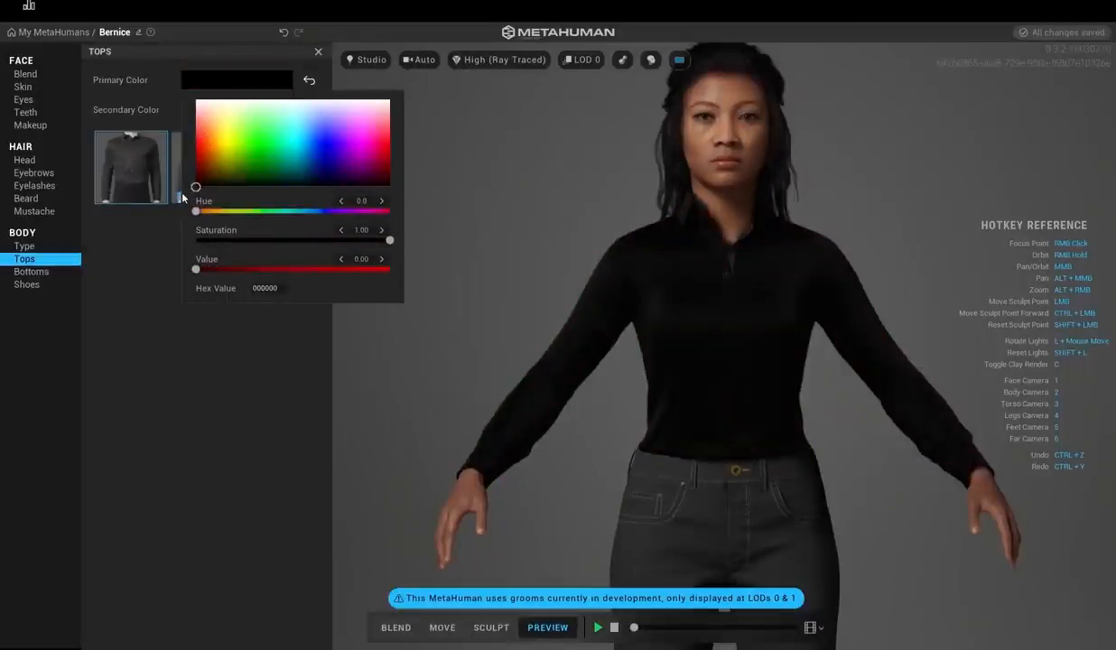
{"action": "mouse_move", "coordinate": [390, 174]}
{"action": "left_mouse_down"}
{"action": "mouse_move", "coordinate": [209, 166]}
{"action": "mouse_move", "coordinate": [191, 179]}
{"action": "mouse_move", "coordinate": [183, 109]}
{"action": "left_mouse_up"}
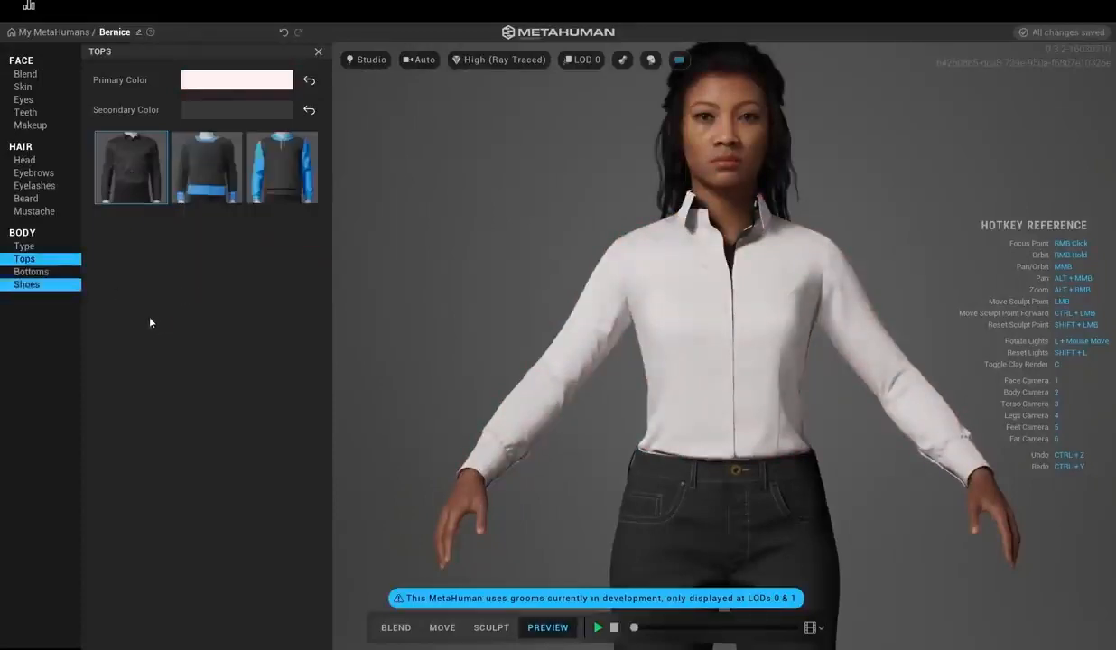
- Compare the Jeans with the third trouser style, choose the third, and inspect it up close from the side and front
{"action": "left_click", "coordinate": [26, 284]}
{"action": "left_click", "coordinate": [31, 272]}
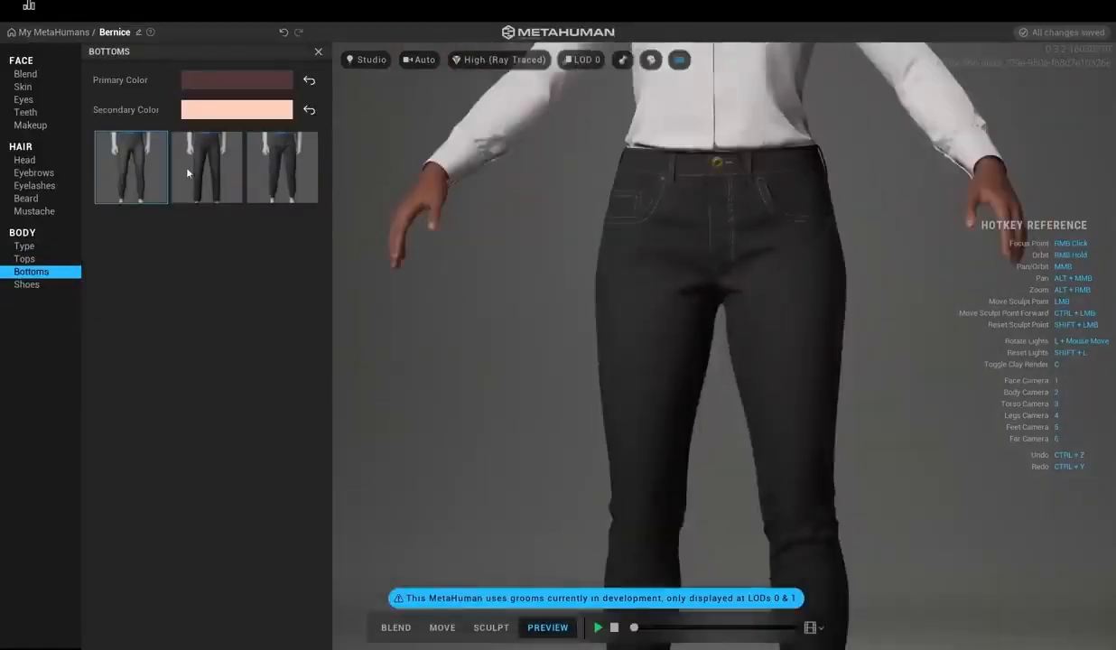
{"action": "left_click", "coordinate": [282, 167]}
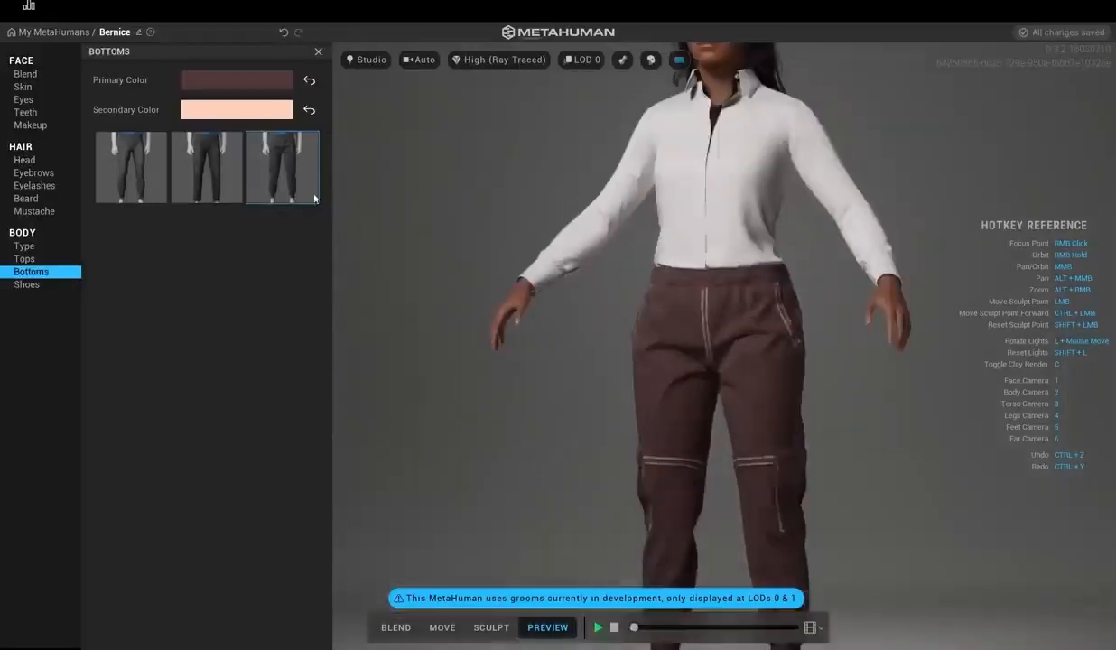
{"action": "left_click", "coordinate": [232, 174]}
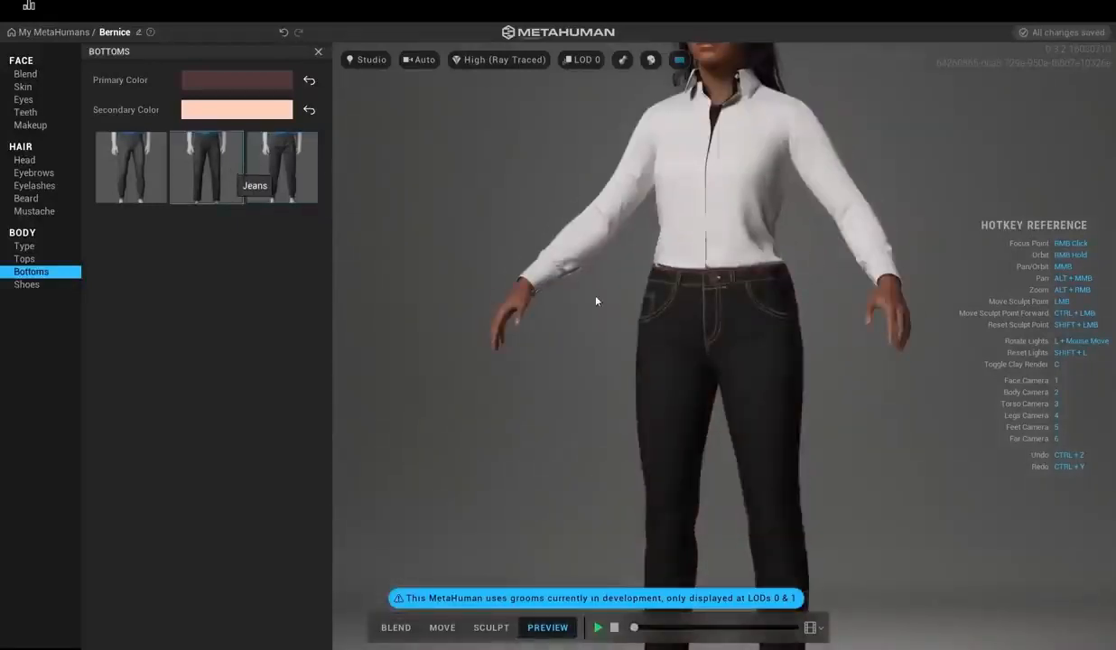
{"action": "left_click", "coordinate": [293, 174]}
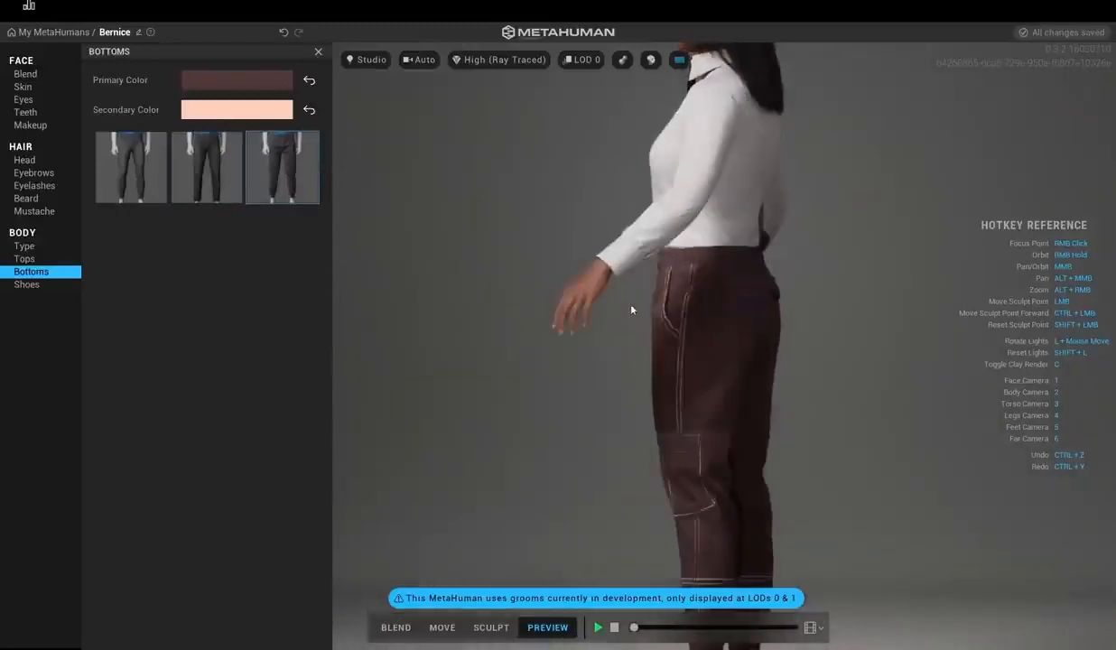
{"action": "scroll", "coordinate": [684, 267], "scroll_direction": "up", "scroll_amount": 5}
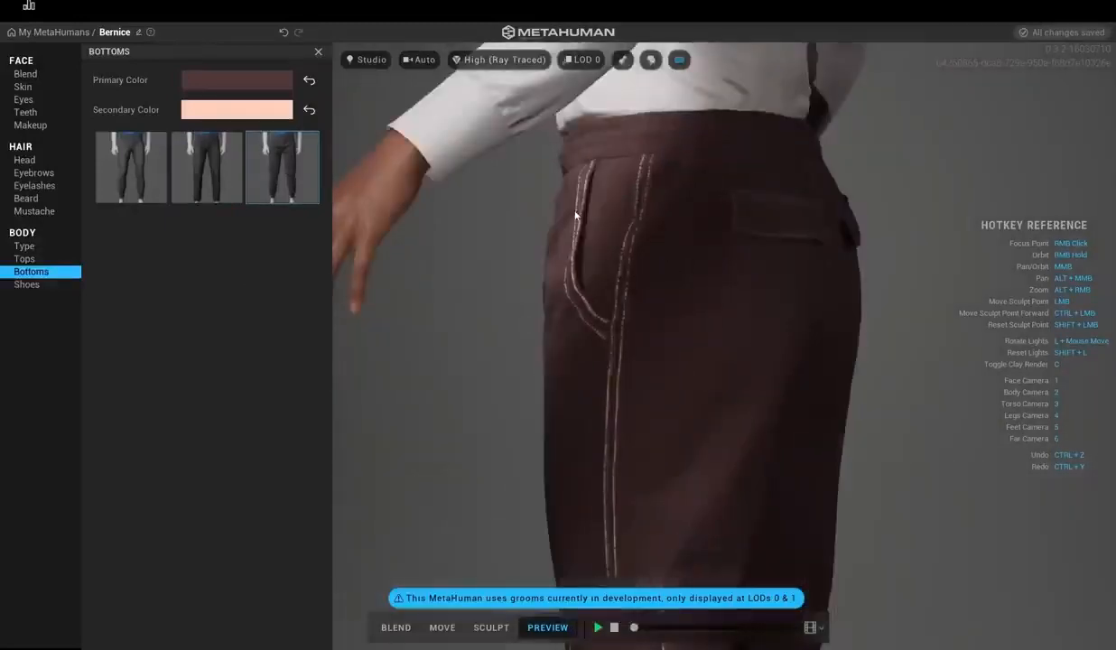
{"action": "right_click_drag", "start_coordinate": [575, 215], "coordinate": [822, 234]}
{"action": "right_click_drag", "start_coordinate": [710, 240], "coordinate": [798, 295]}
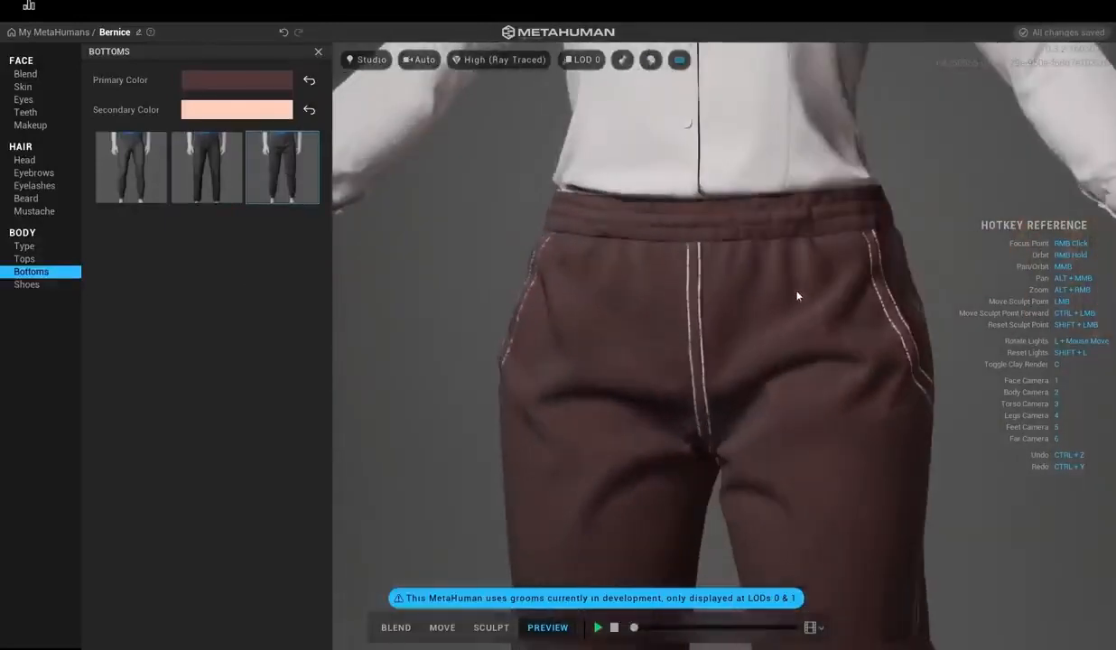
{"action": "scroll", "coordinate": [720, 305], "scroll_direction": "up", "scroll_amount": 3}
{"action": "scroll", "coordinate": [720, 305], "scroll_direction": "down", "scroll_amount": 10}
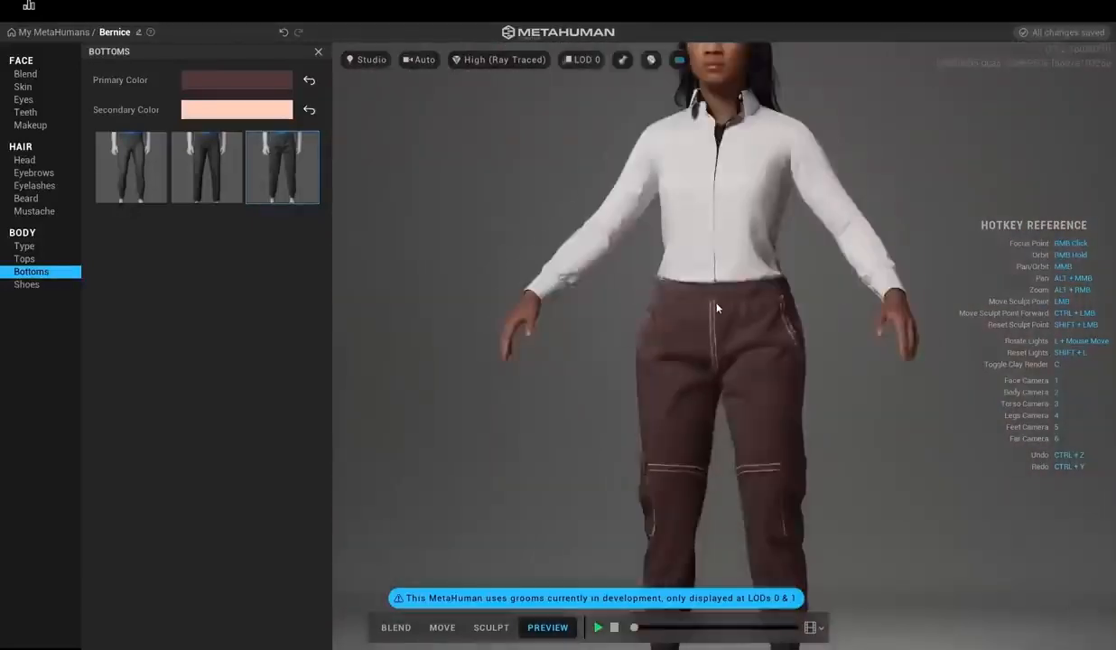
{"action": "scroll", "coordinate": [665, 296], "scroll_direction": "down", "scroll_amount": 5}
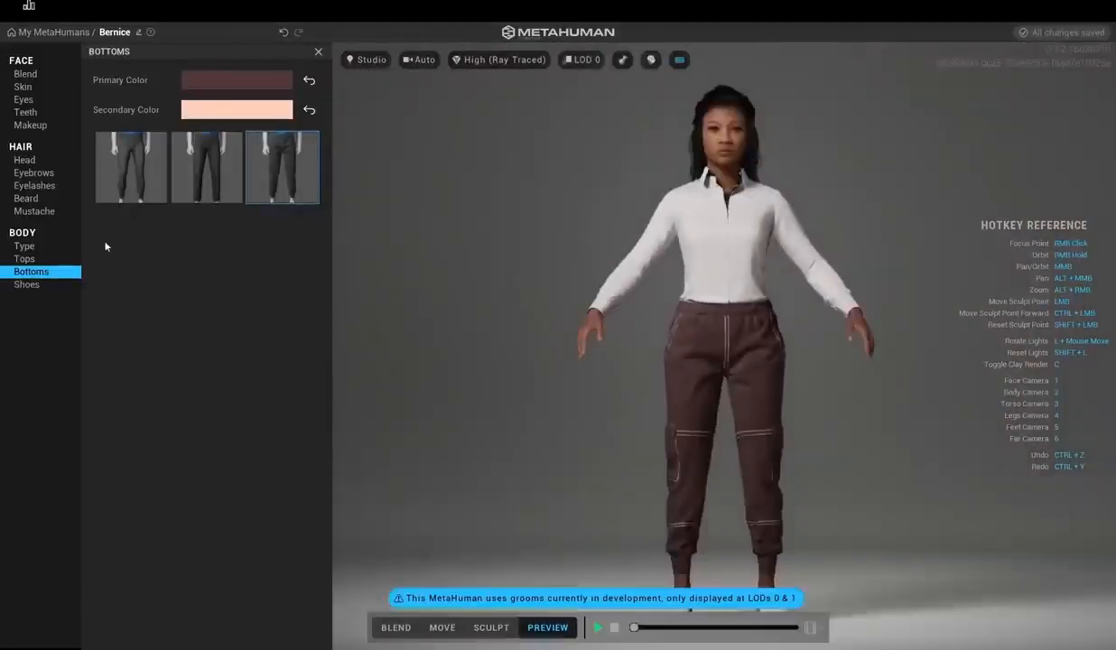
- Change the character's shoes to the Casual Sneakers and check them close up and with the full outfit
{"action": "left_click", "coordinate": [26, 285]}
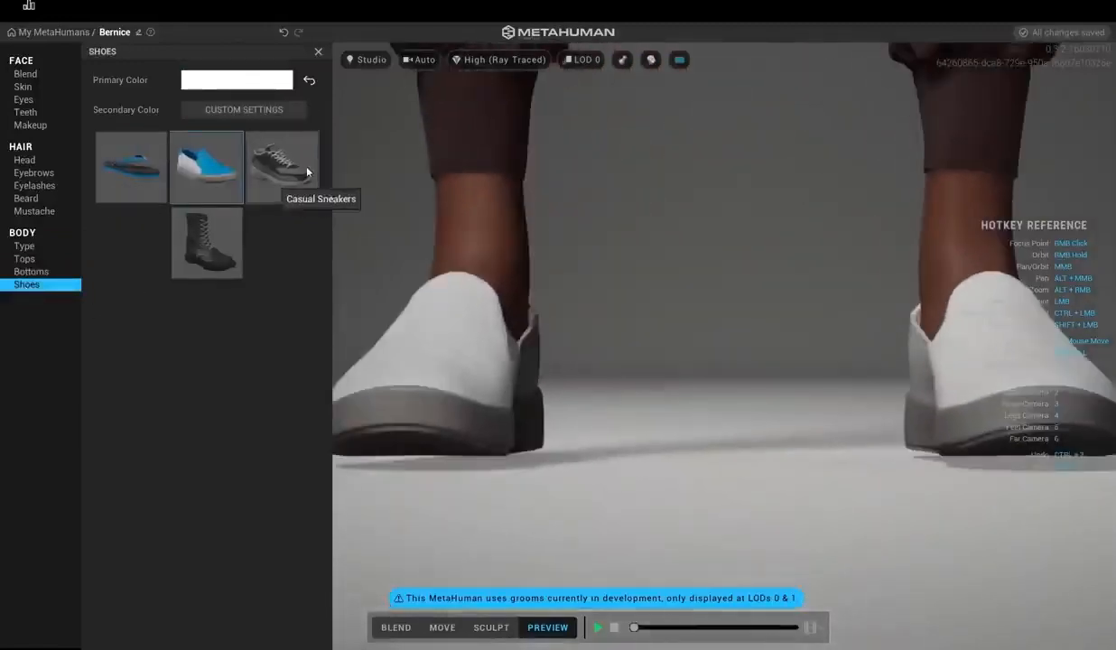
{"action": "left_click", "coordinate": [291, 163]}
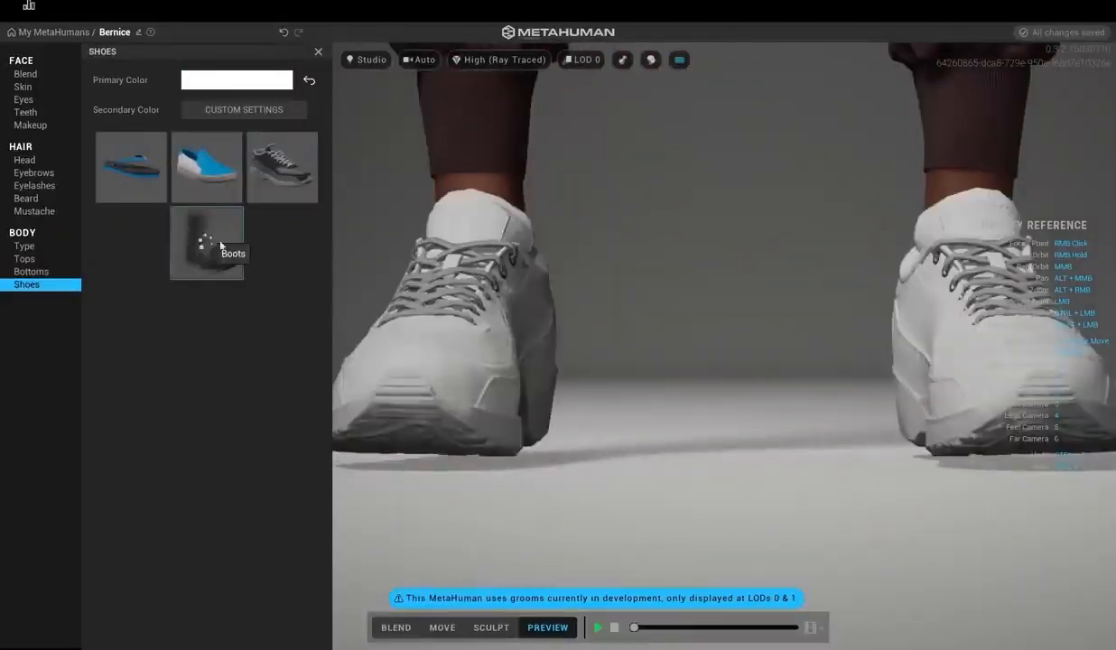
{"action": "scroll", "coordinate": [662, 263], "scroll_direction": "up", "scroll_amount": 5}
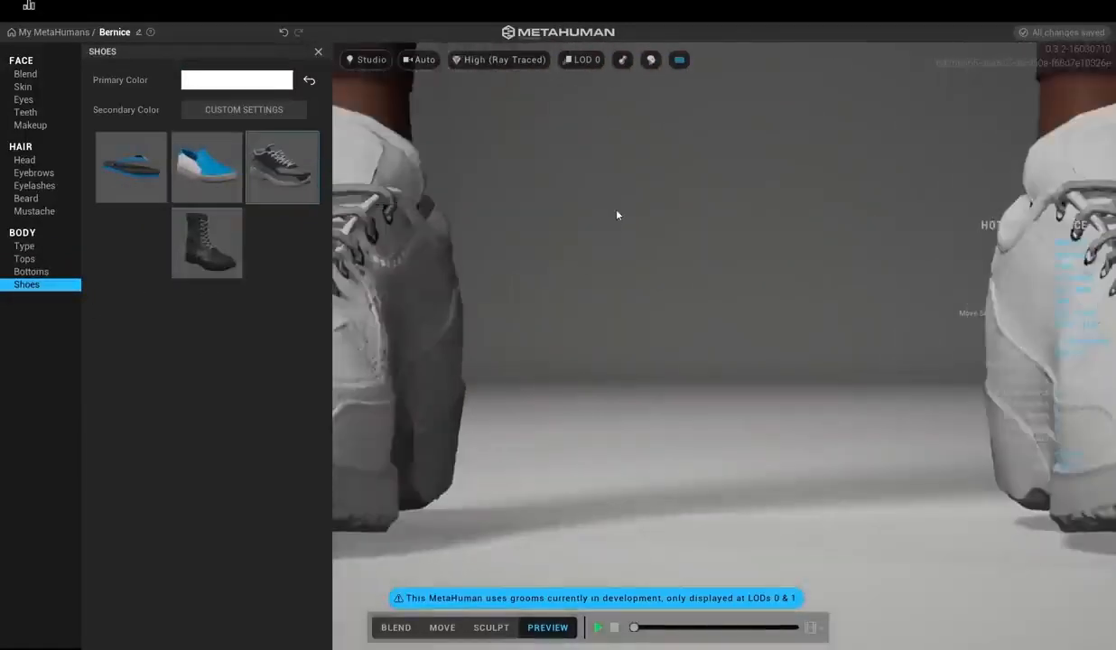
{"action": "scroll", "coordinate": [617, 215], "scroll_direction": "down", "scroll_amount": 5}
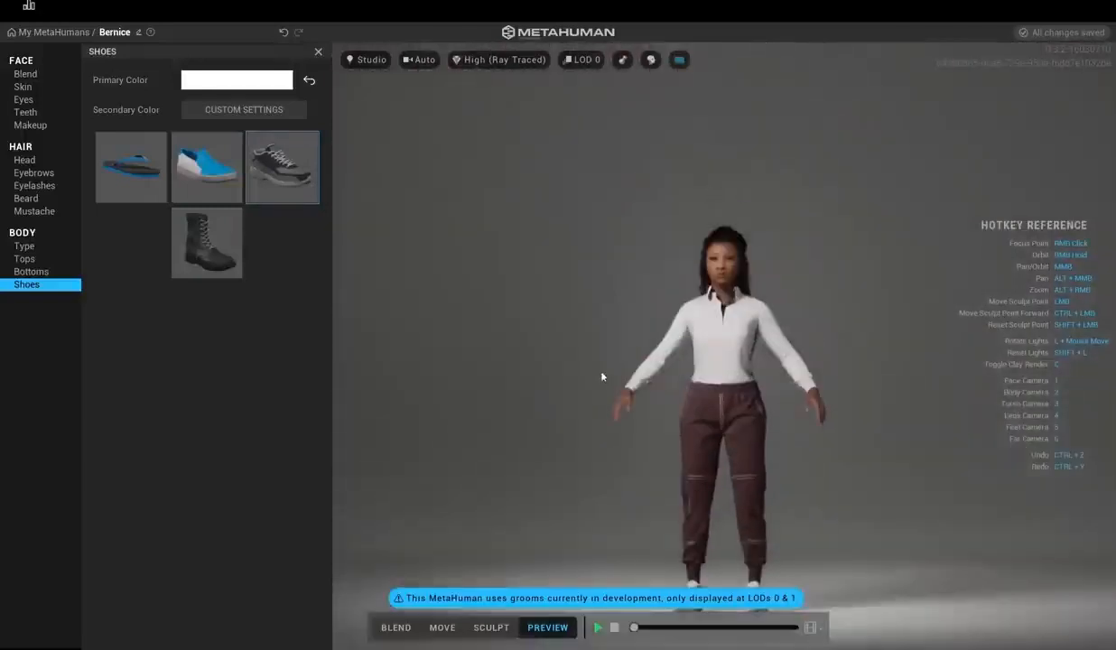
{"action": "scroll", "coordinate": [600, 377], "scroll_direction": "up", "scroll_amount": 5}
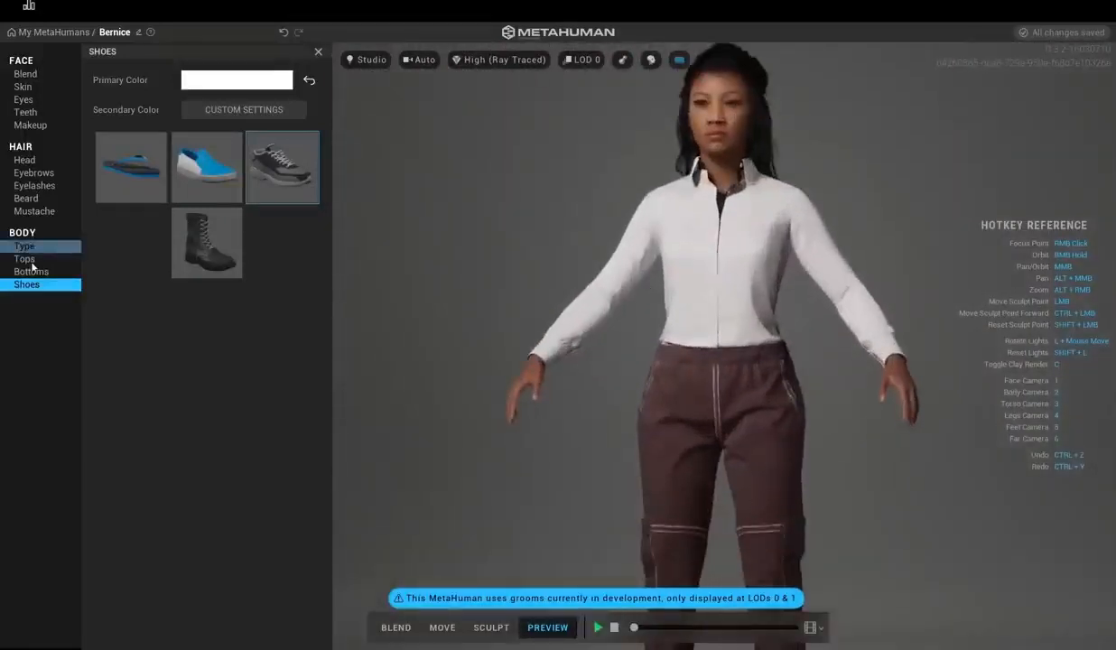
- Try the Sweater, change the top to the Hoodie, and view the full outfit from several angles
{"action": "left_click", "coordinate": [28, 260]}
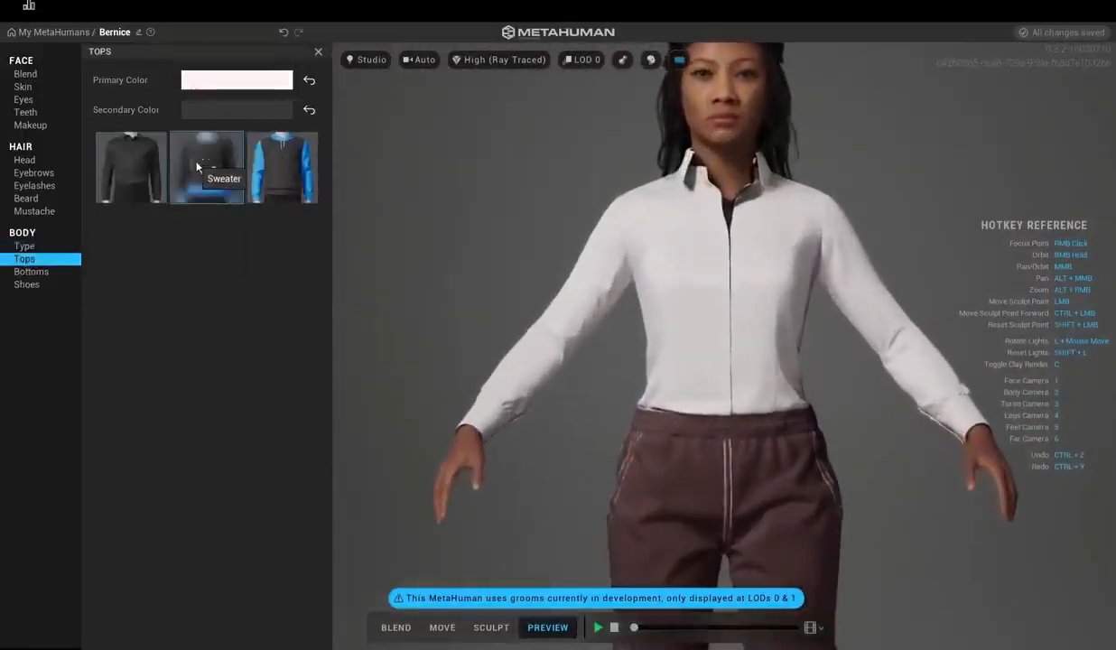
{"action": "left_click", "coordinate": [197, 166]}
{"action": "left_click", "coordinate": [283, 160]}
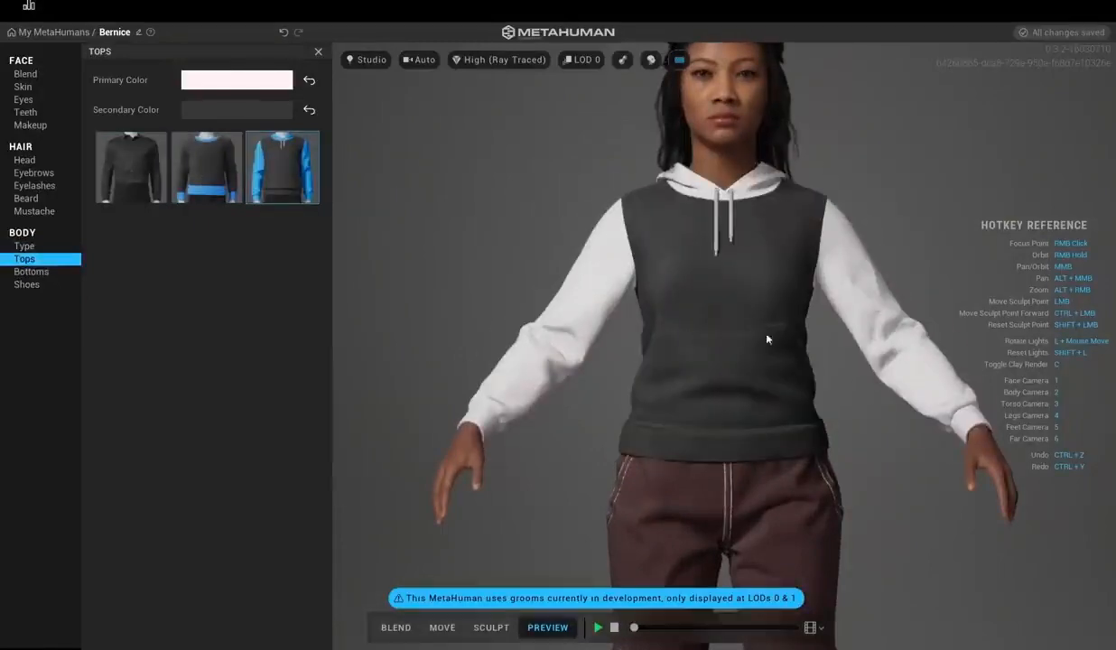
{"action": "scroll", "coordinate": [767, 342], "scroll_direction": "up", "scroll_amount": 3}
{"action": "scroll", "coordinate": [772, 342], "scroll_direction": "down", "scroll_amount": 8}
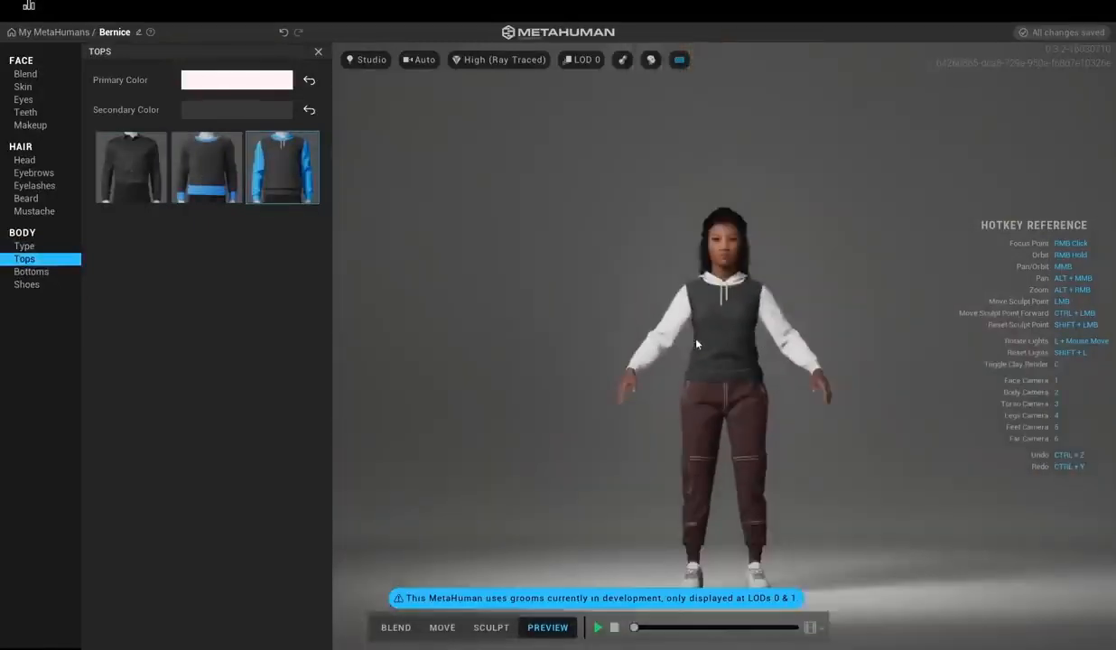
{"action": "middle_click_drag", "start_coordinate": [696, 344], "coordinate": [834, 335]}
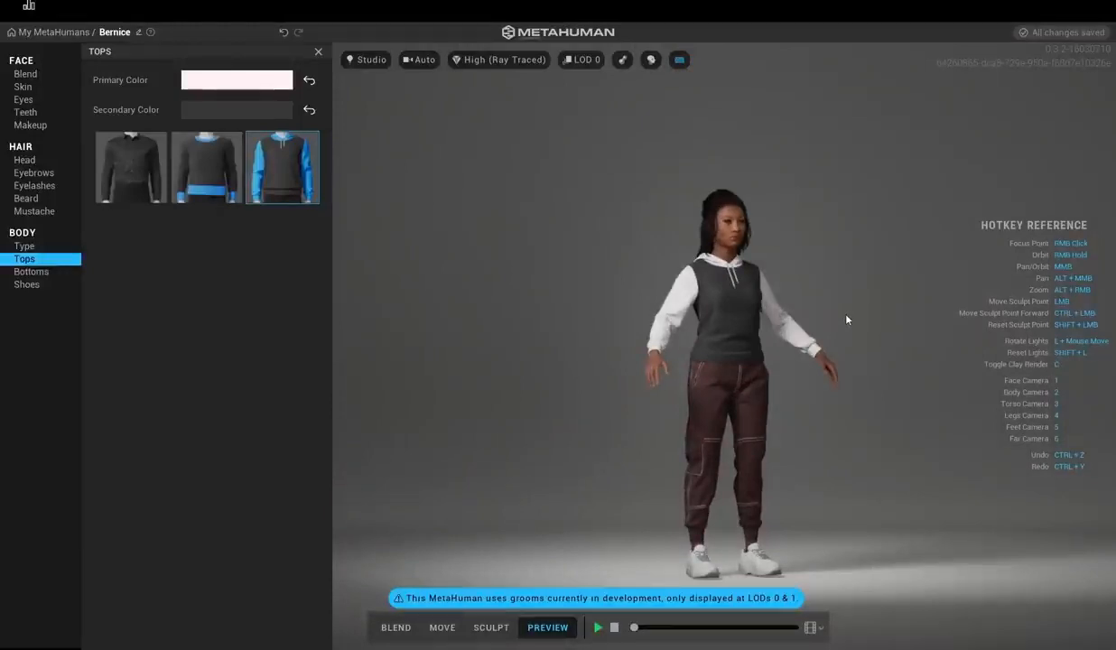
{"action": "middle_click_drag", "start_coordinate": [773, 301], "coordinate": [728, 230]}
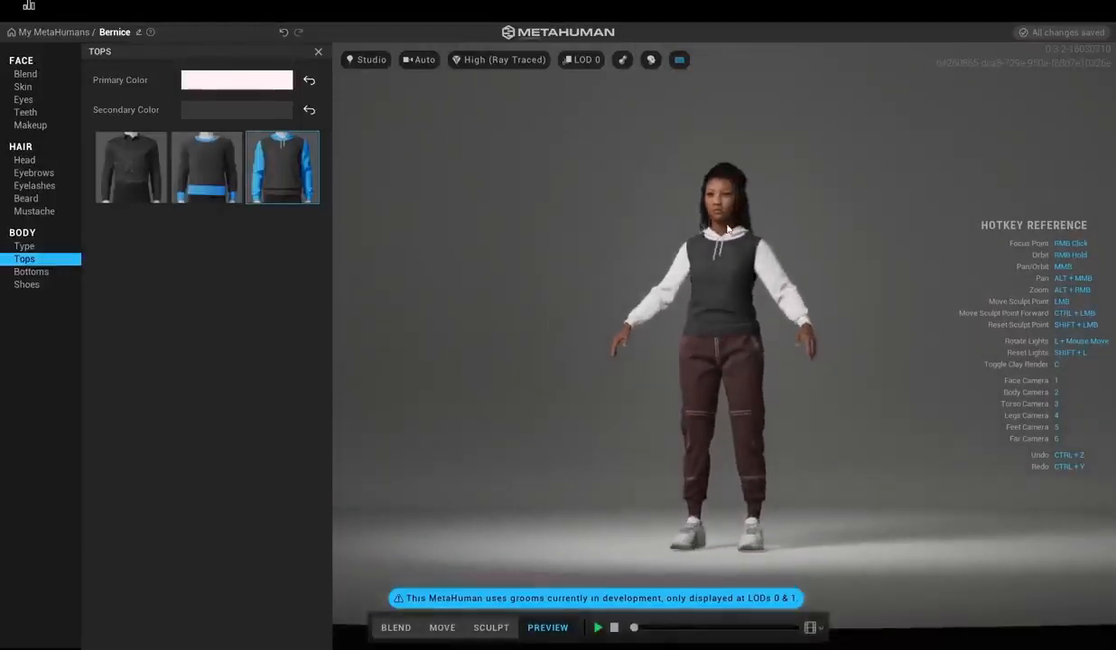
- Play the preview animation on the character and switch it to Body Technical ROM
{"action": "left_click", "coordinate": [598, 628]}
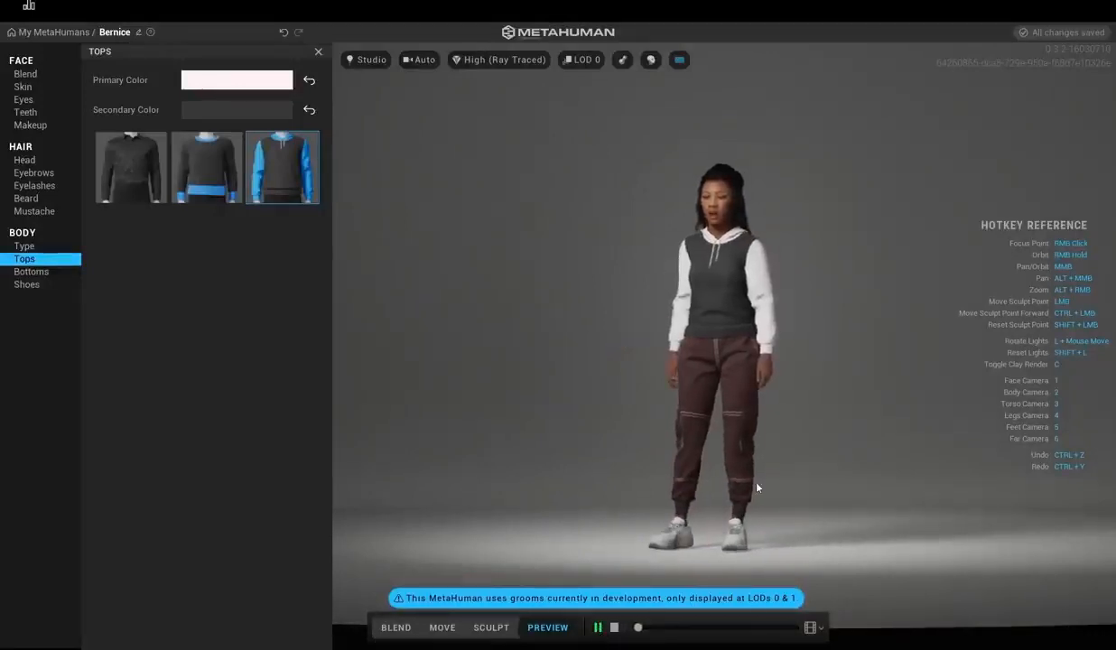
{"action": "left_click", "coordinate": [818, 630]}
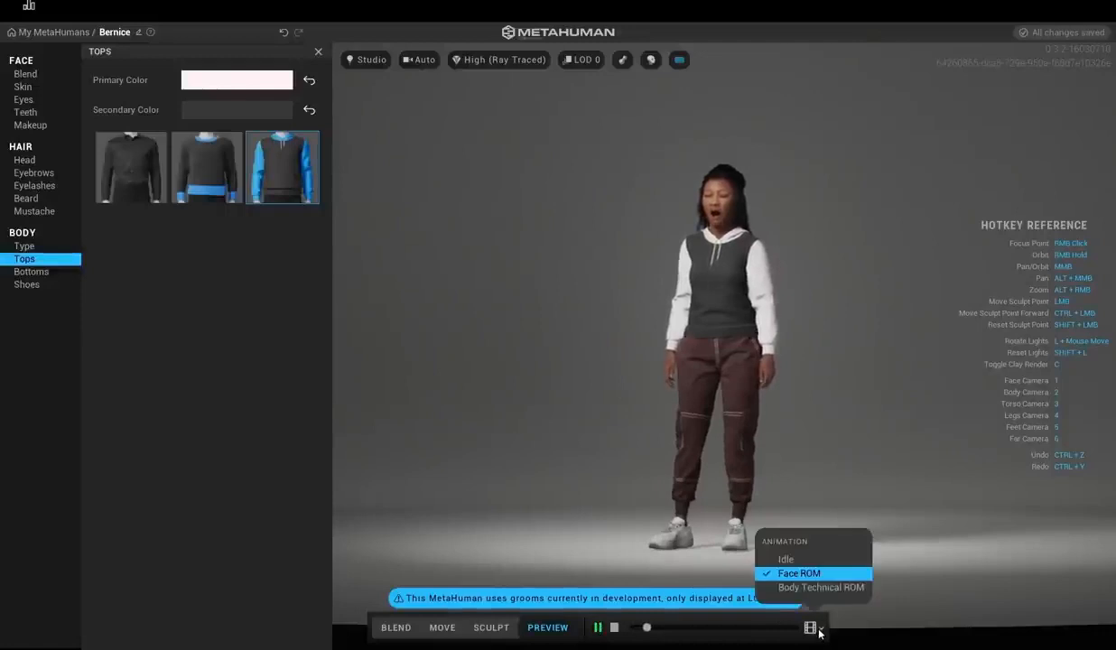
{"action": "left_click", "coordinate": [792, 589]}
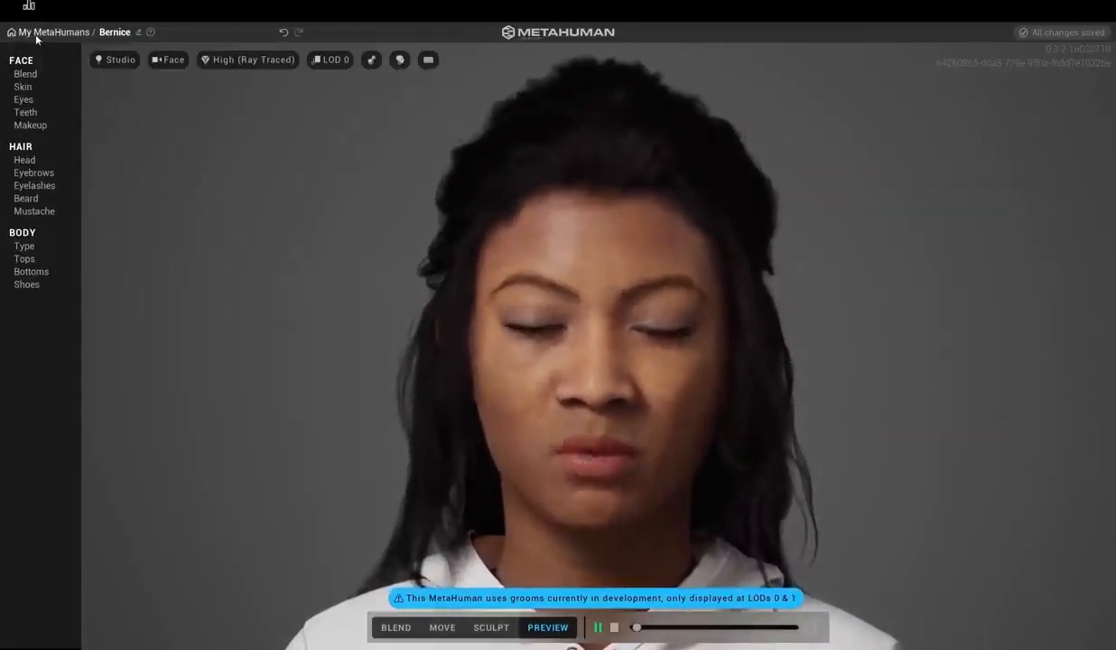
- Switch to Quixel Bridge, browse the MetaHuman presets, and open the My MetaHumans collection
{"action": "left_click", "coordinate": [36, 34]}
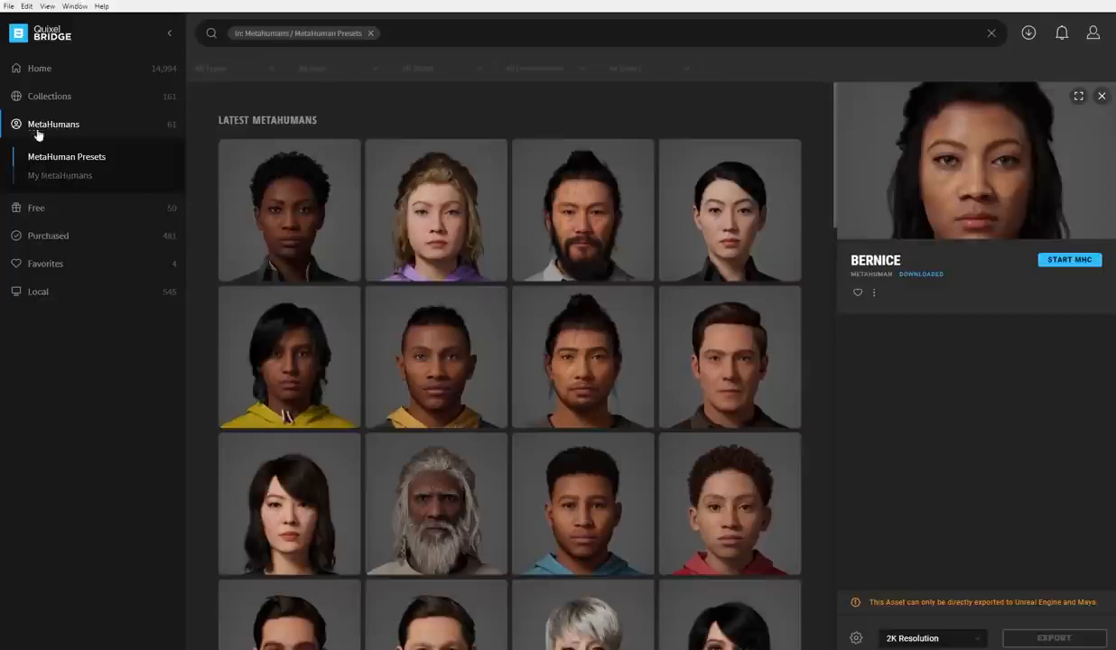
{"action": "scroll", "coordinate": [591, 334], "scroll_direction": "down", "scroll_amount": 2}
{"action": "scroll", "coordinate": [623, 352], "scroll_direction": "down", "scroll_amount": 4}
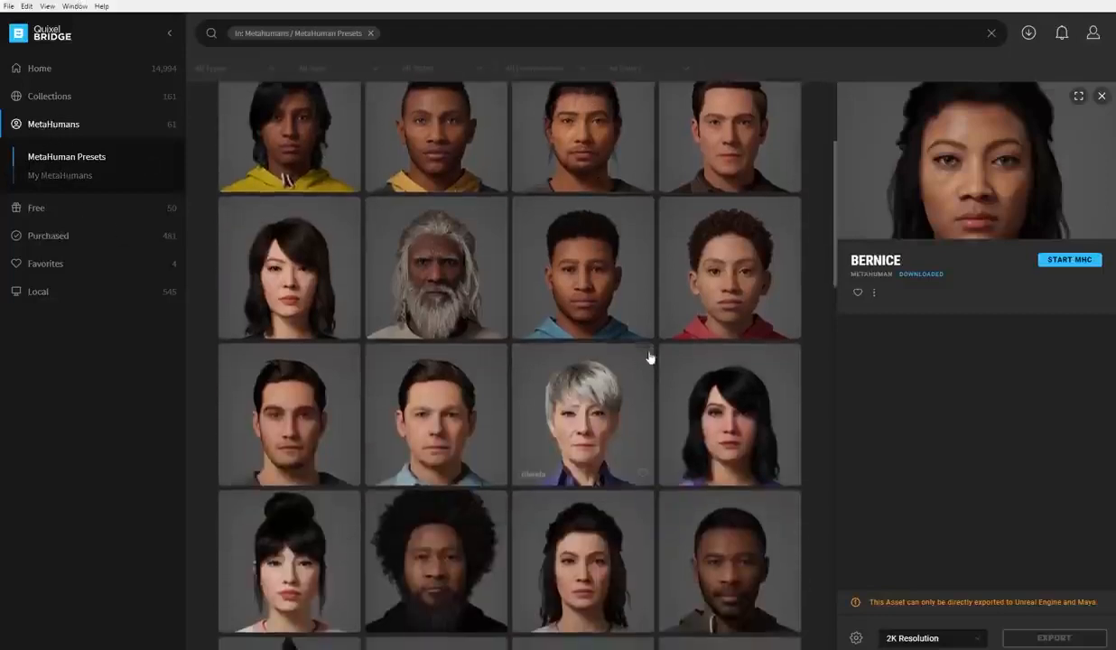
{"action": "scroll", "coordinate": [590, 431], "scroll_direction": "up", "scroll_amount": 3}
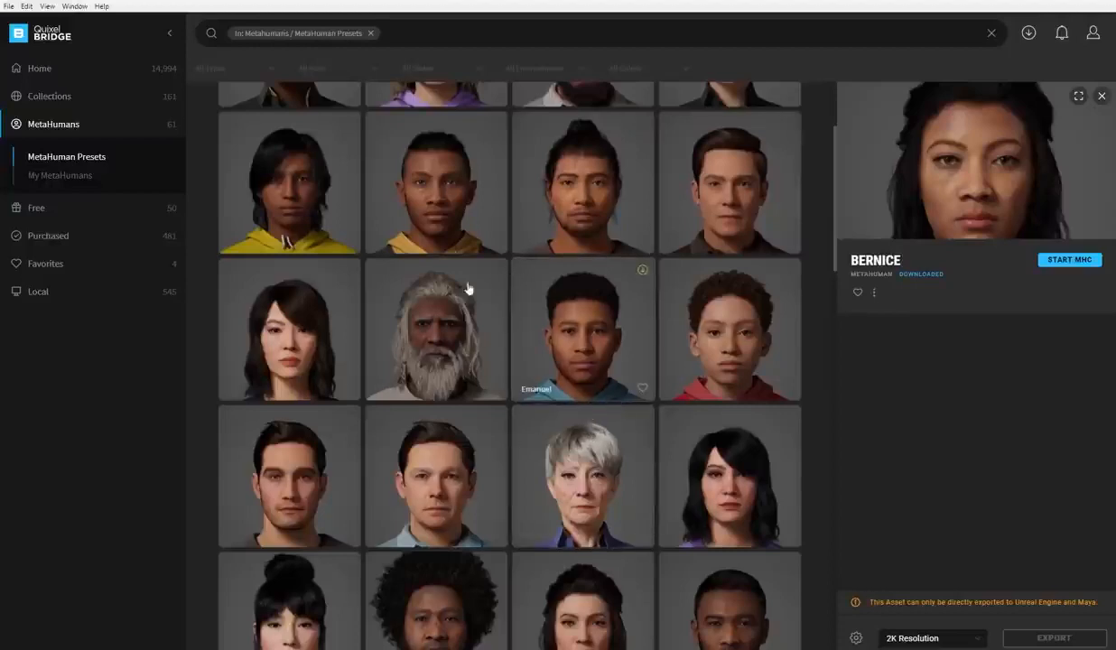
{"action": "scroll", "coordinate": [542, 380], "scroll_direction": "up", "scroll_amount": 3}
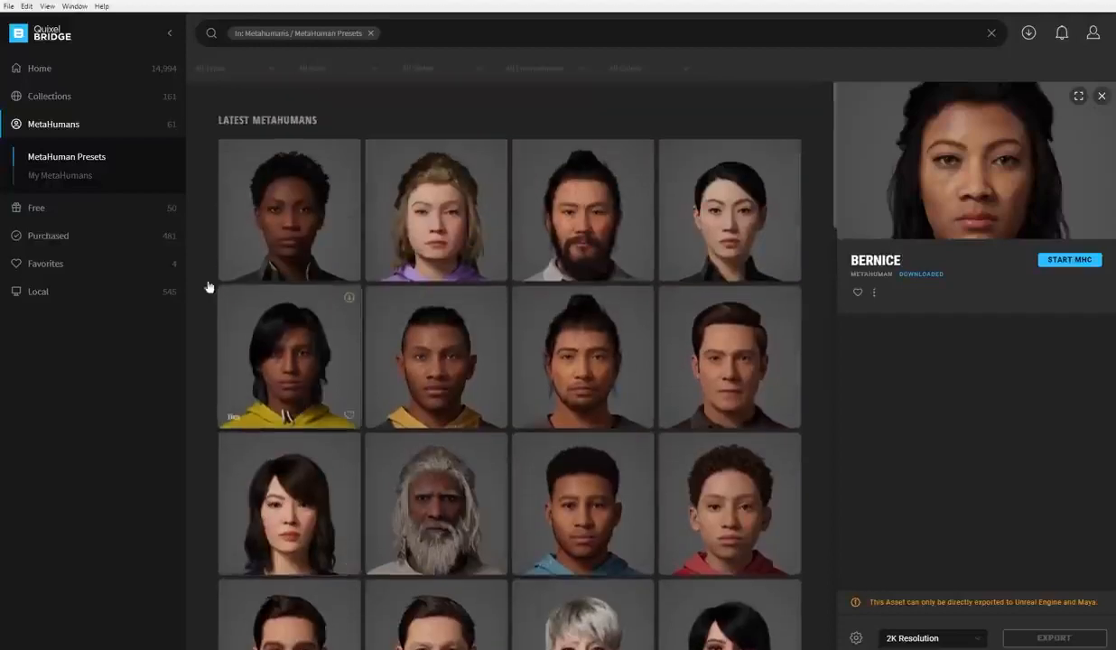
{"action": "left_click", "coordinate": [61, 177]}
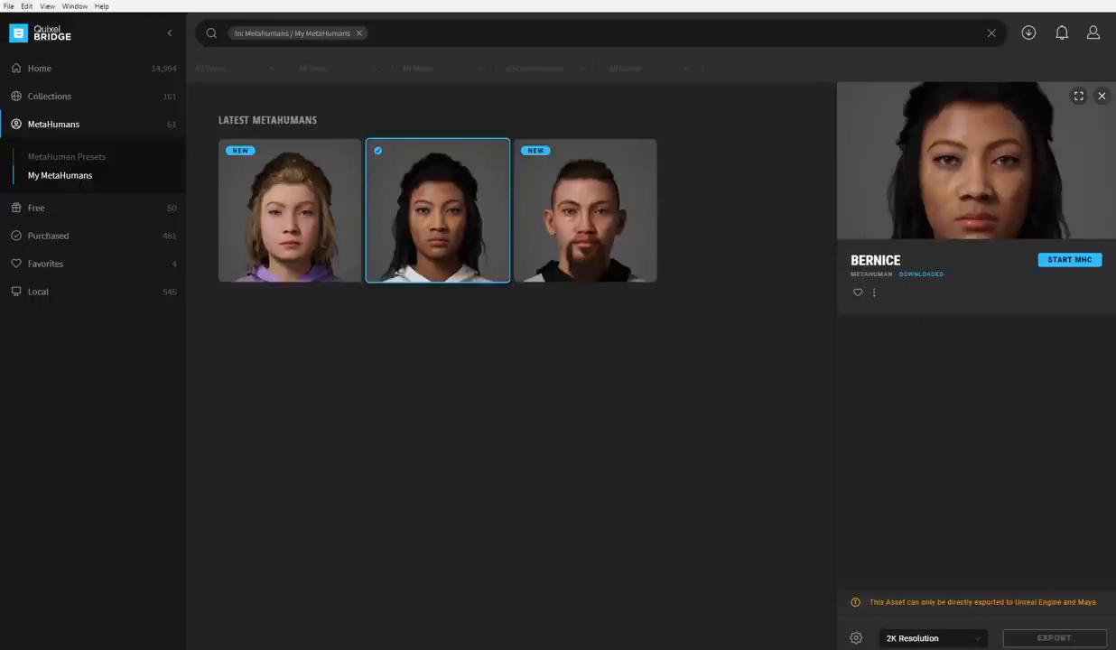
- Review the download resolutions for the Bernice MetaHuman and the available export targets in the export settings
{"action": "left_click", "coordinate": [977, 637]}
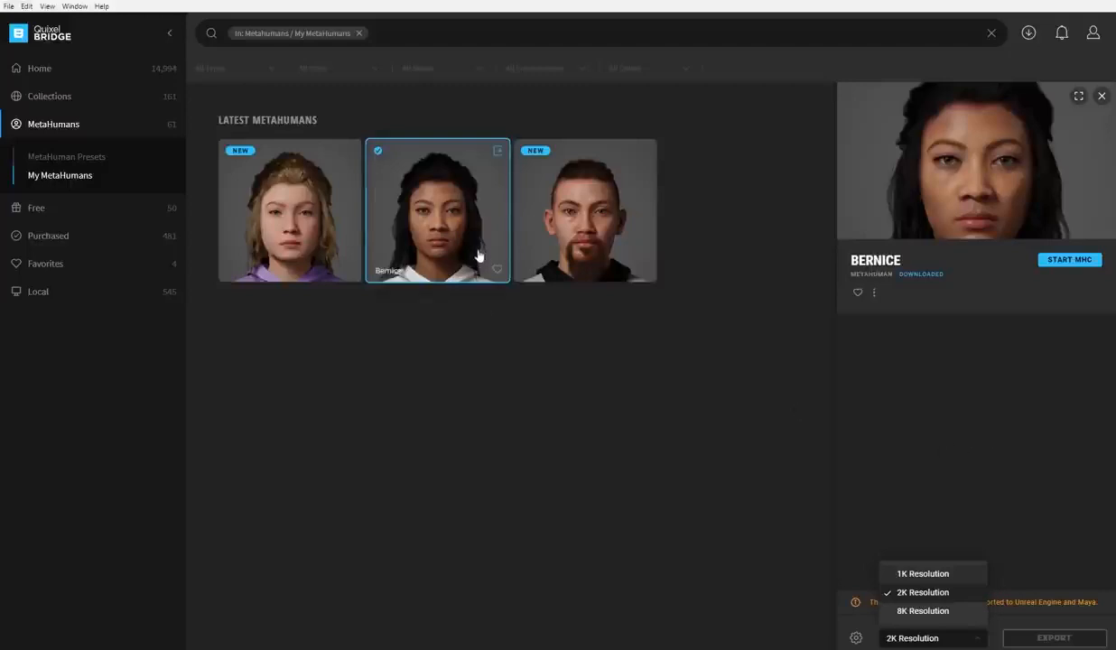
{"action": "left_click", "coordinate": [1029, 438]}
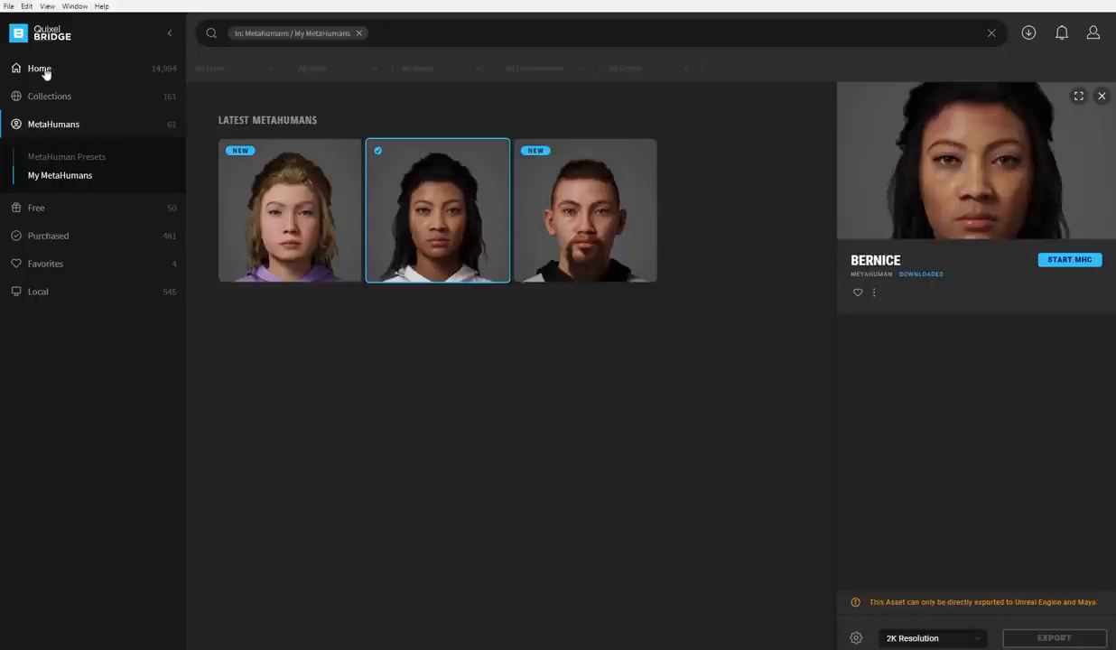
{"action": "left_click", "coordinate": [26, 6]}
{"action": "left_click", "coordinate": [54, 155]}
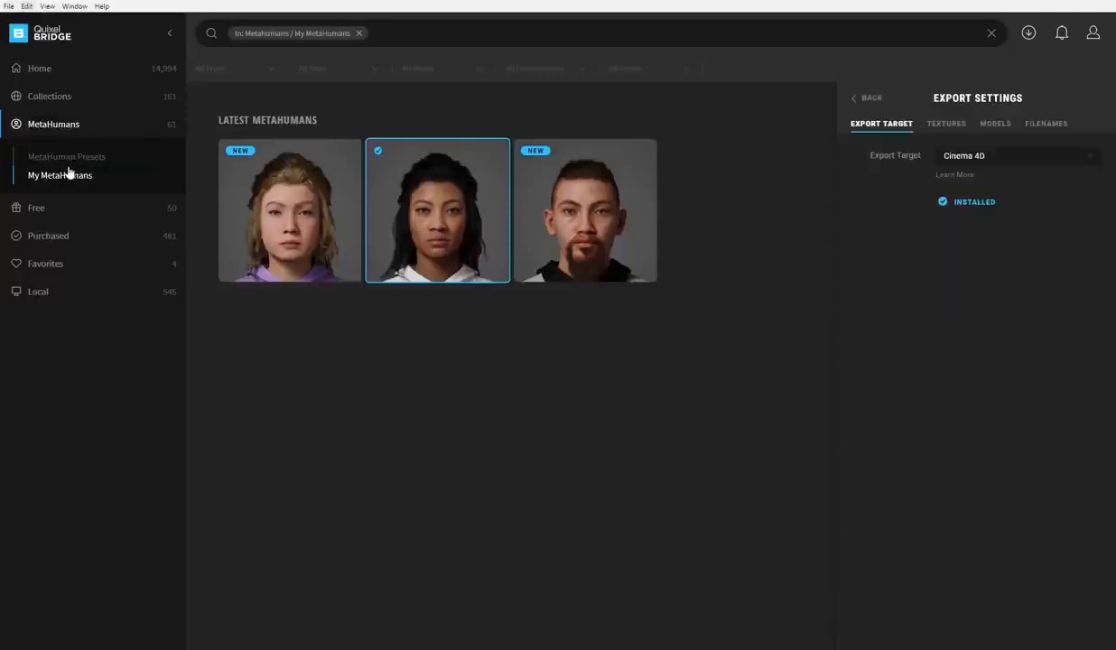
{"action": "left_click", "coordinate": [1040, 159]}
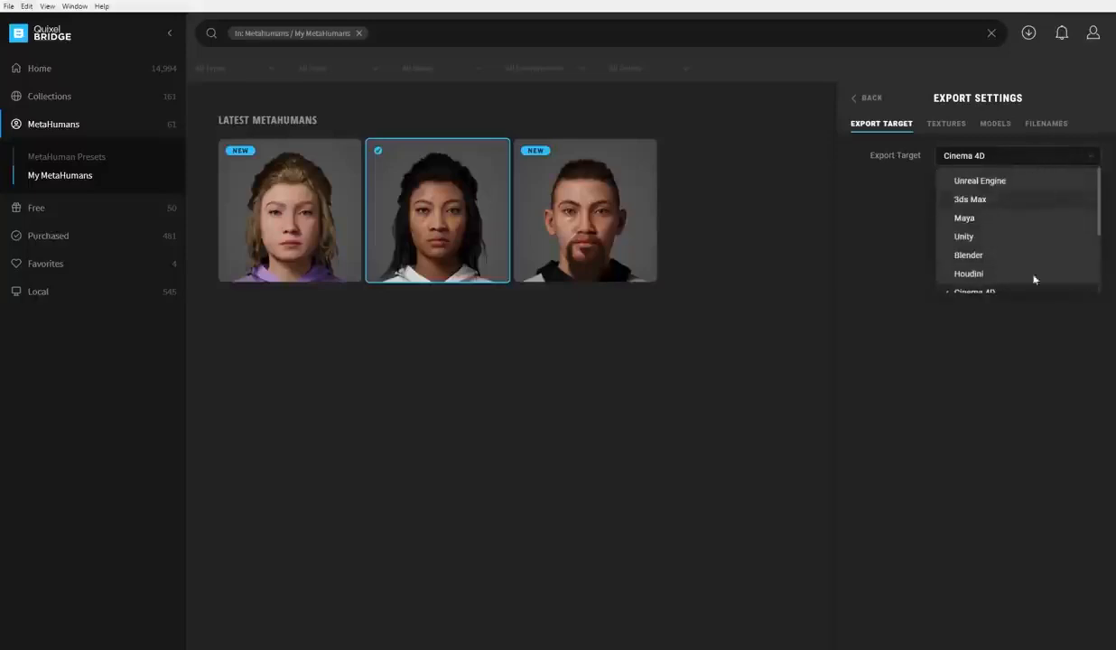
{"action": "scroll", "coordinate": [1002, 251], "scroll_direction": "down", "scroll_amount": 2}
{"action": "scroll", "coordinate": [954, 202], "scroll_direction": "up", "scroll_amount": 1}
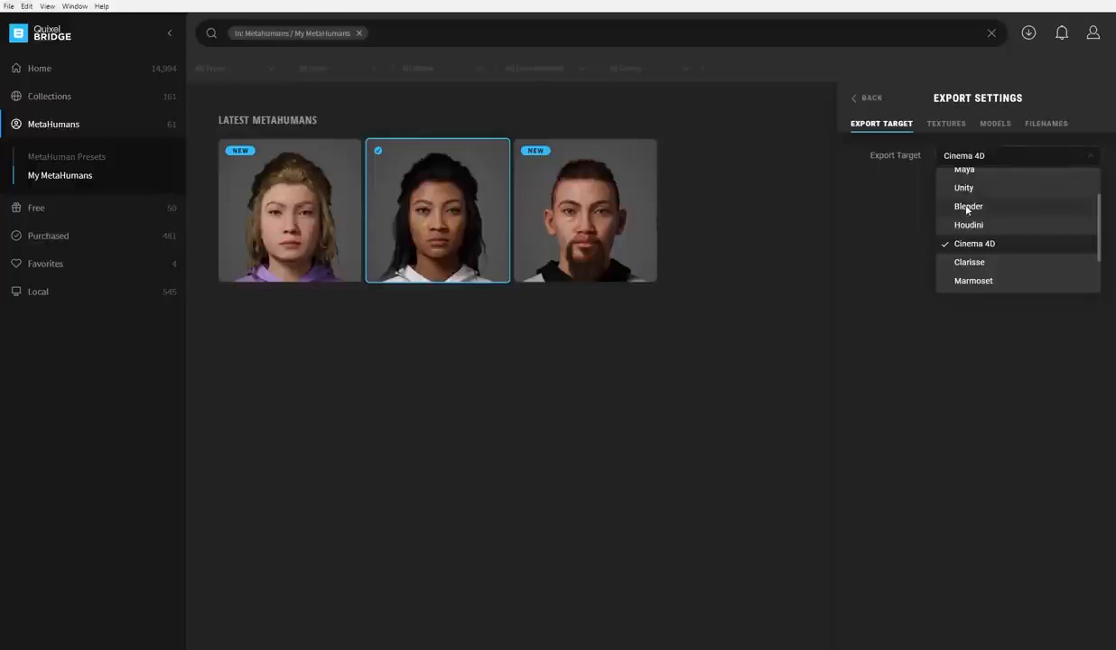
{"action": "left_click", "coordinate": [883, 217]}
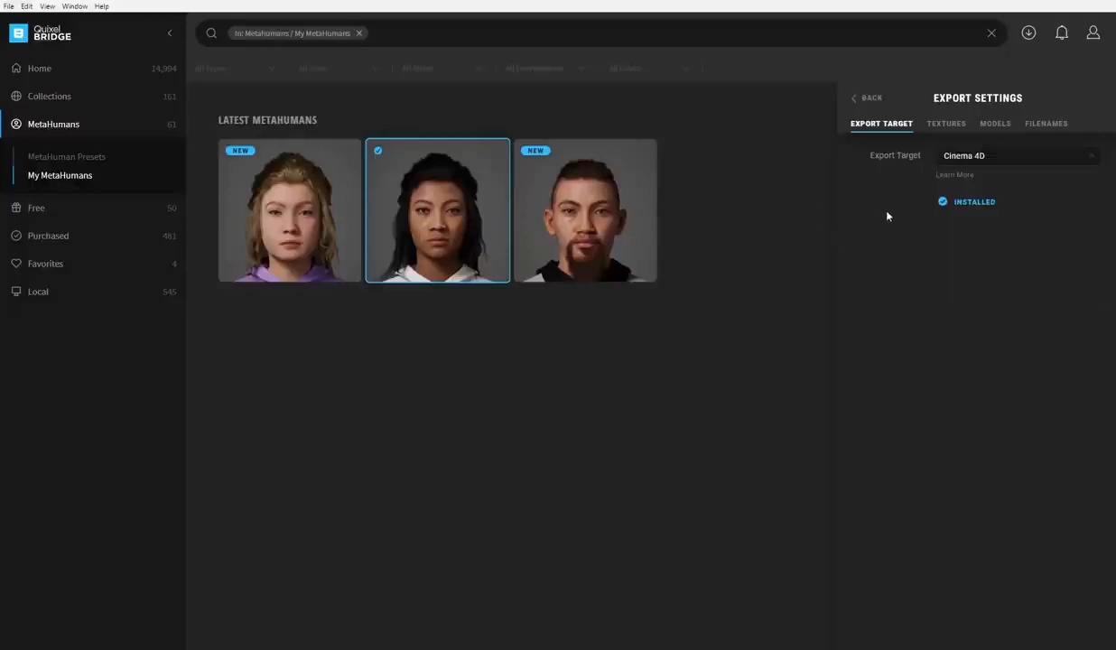
{"action": "left_click", "coordinate": [871, 99]}
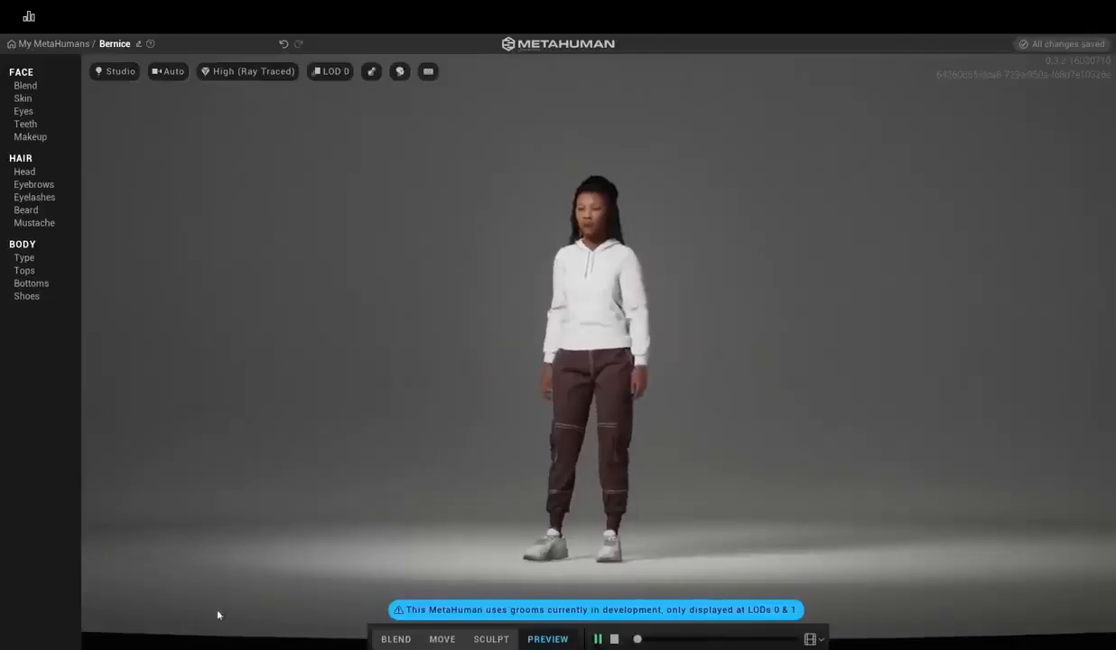
- Switch back to MetaHuman Creator and watch the animation of the face through the Face camera
{"action": "key", "text": "1"}
{"action": "key", "text": "1"}
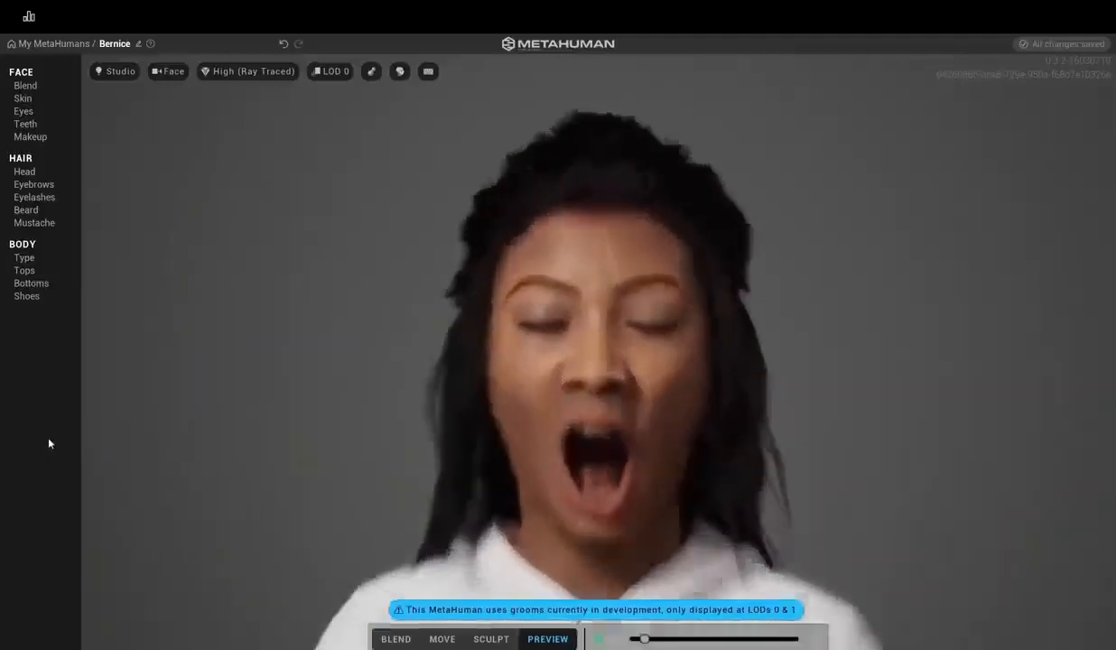